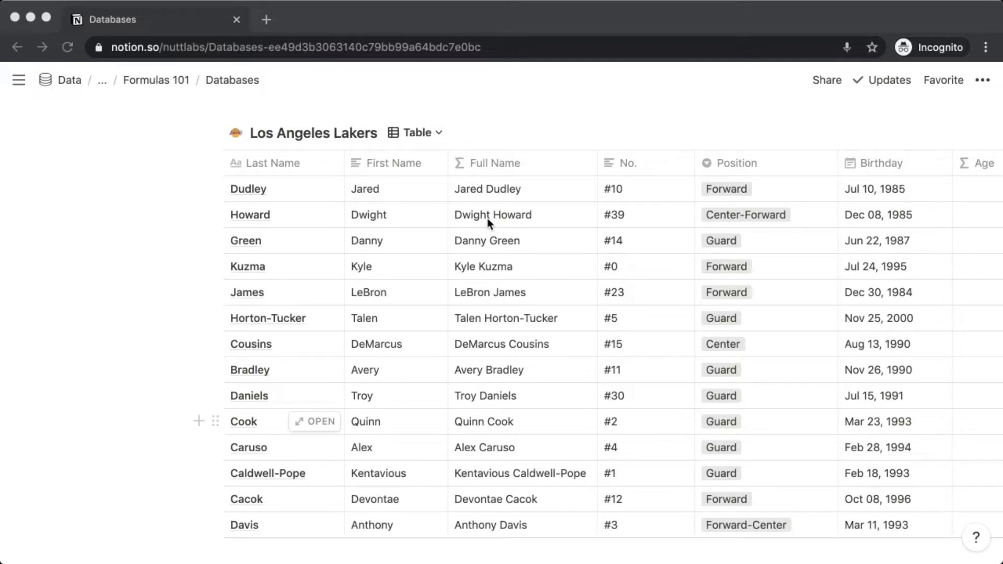
Replace the Full Name column's formula with prop( "First Name" )
{"action": "left_click", "coordinate": [487, 189]}
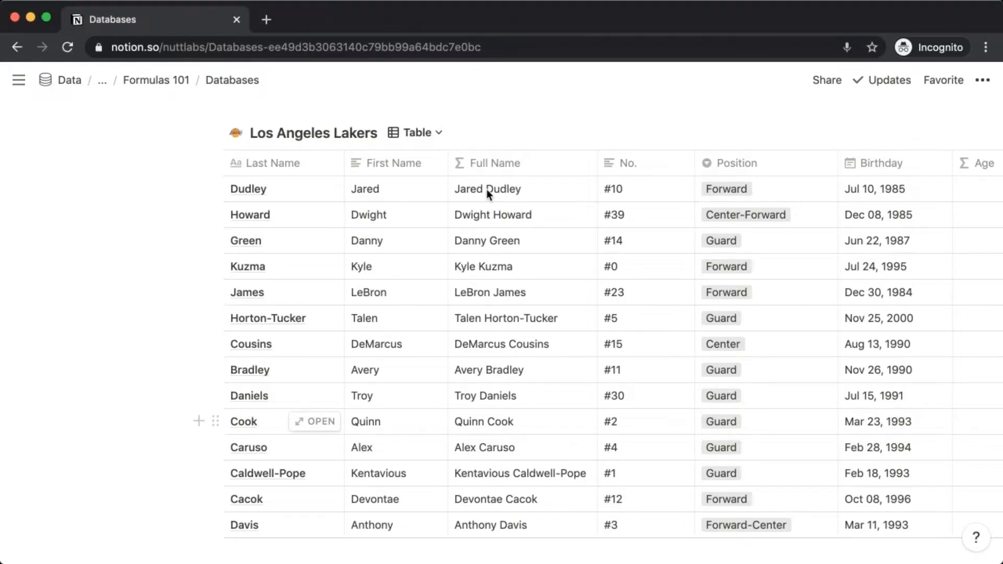
{"action": "left_click", "coordinate": [487, 189]}
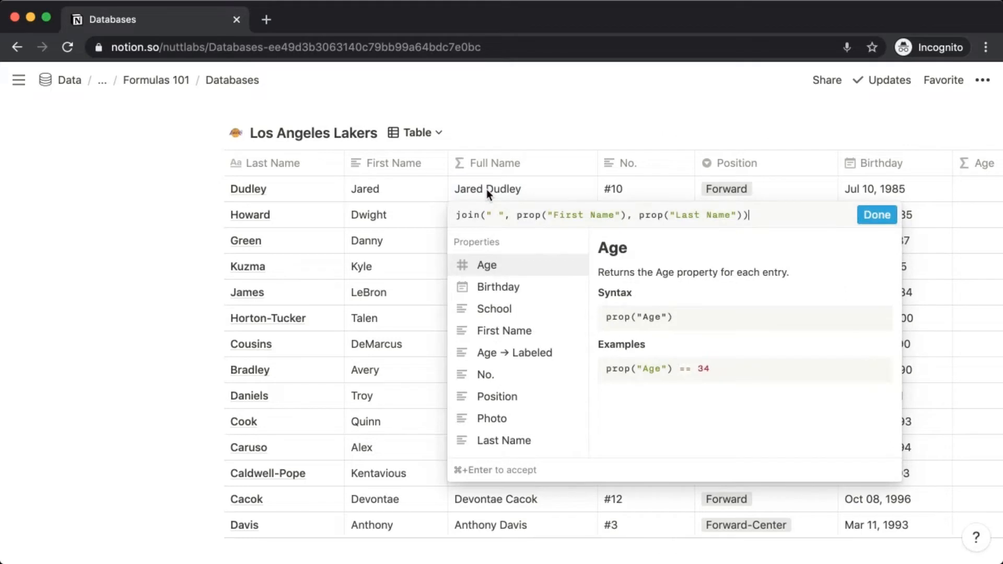
{"action": "key", "text": "super+a"}
{"action": "key", "text": "BackSpace"}
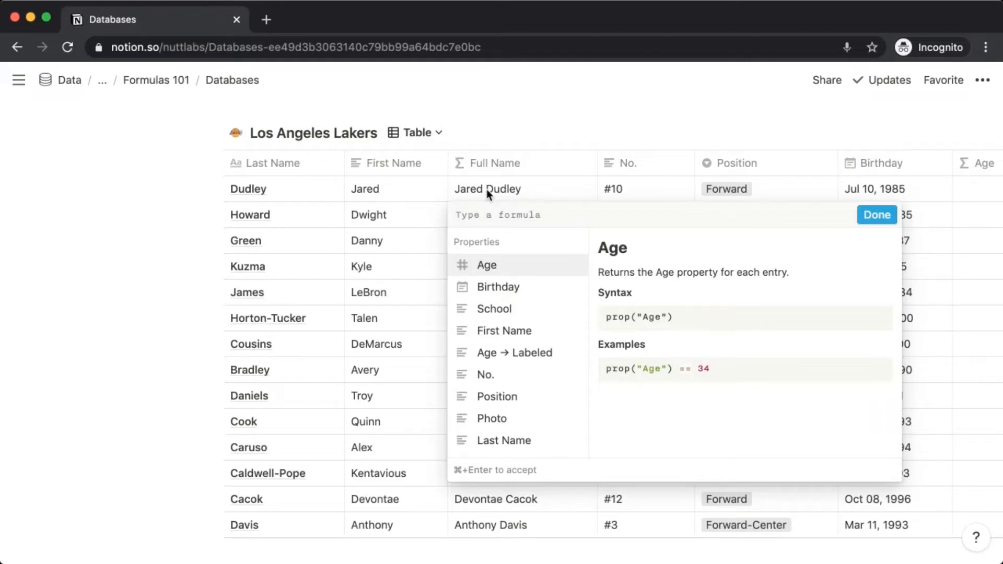
{"action": "type", "text": "prop( "}
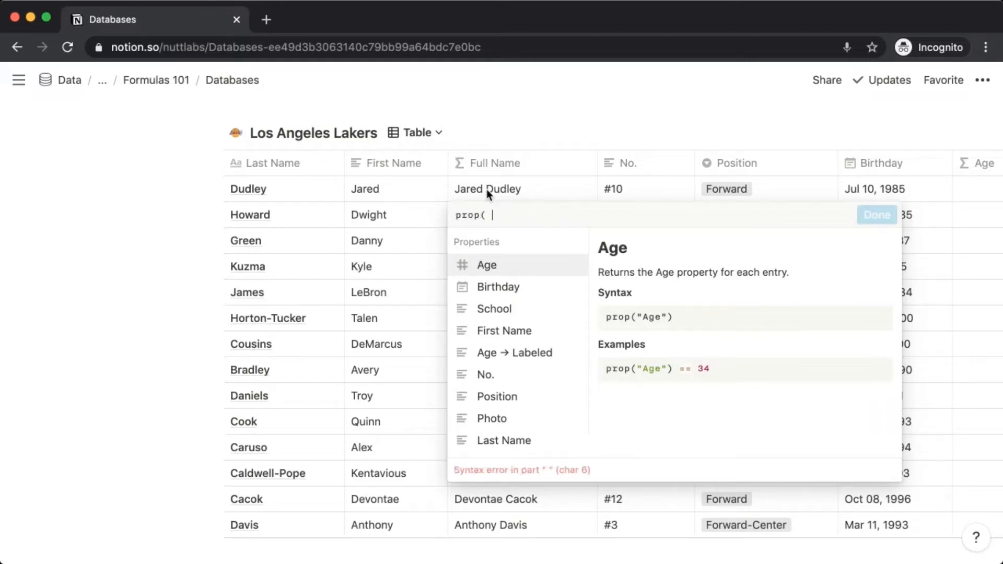
{"action": "type", "text": "\"First "}
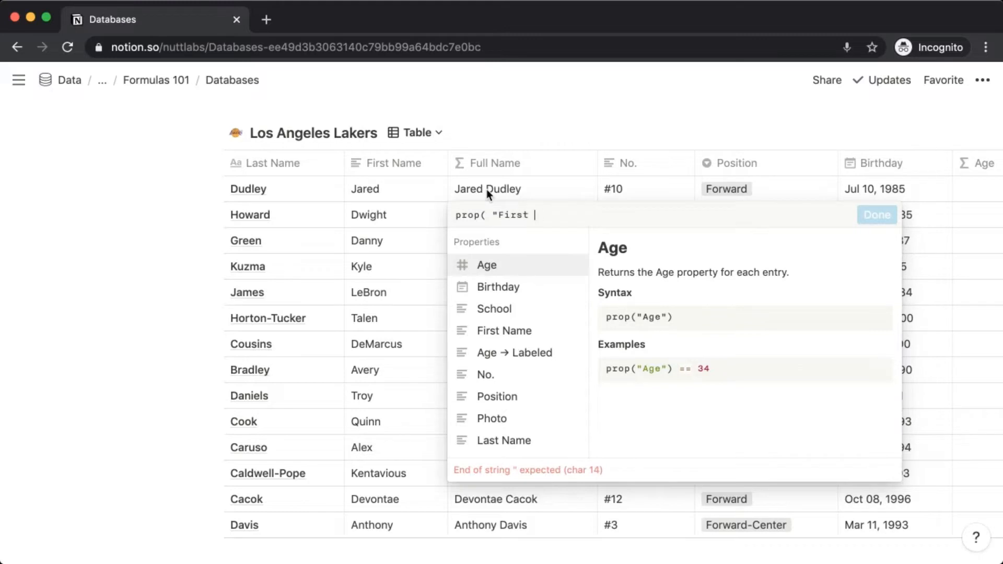
{"action": "type", "text": "Name\" )"}
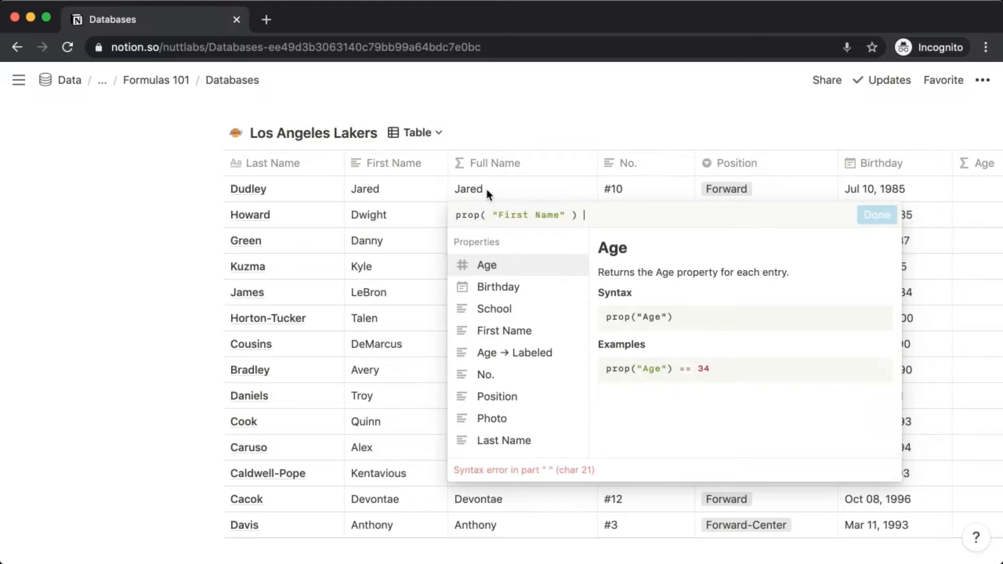
Extend the Full Name formula with + " " + prop( "Last Name" ) and save it
{"action": "type", "text": "+ \" \""}
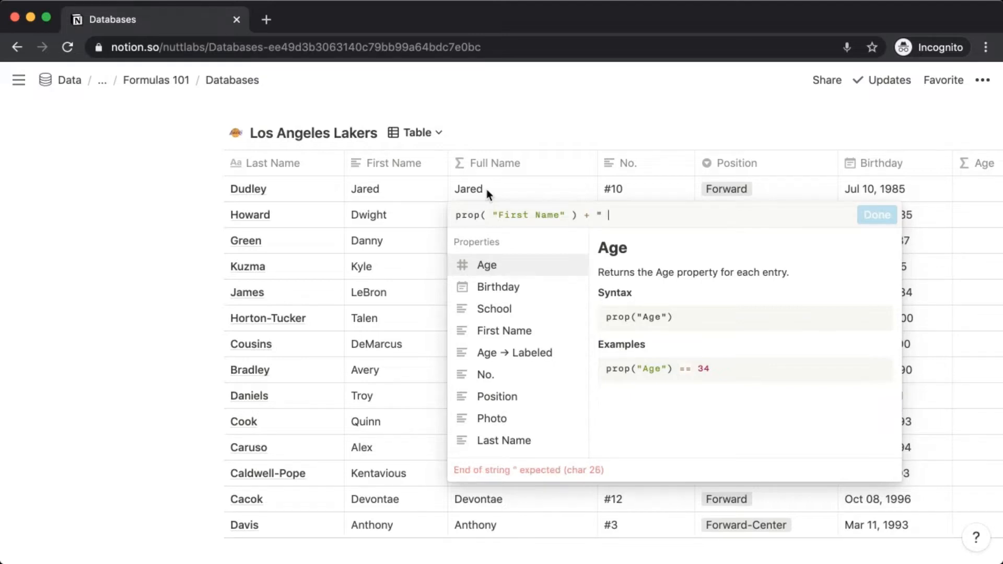
{"action": "type", "text": " + "}
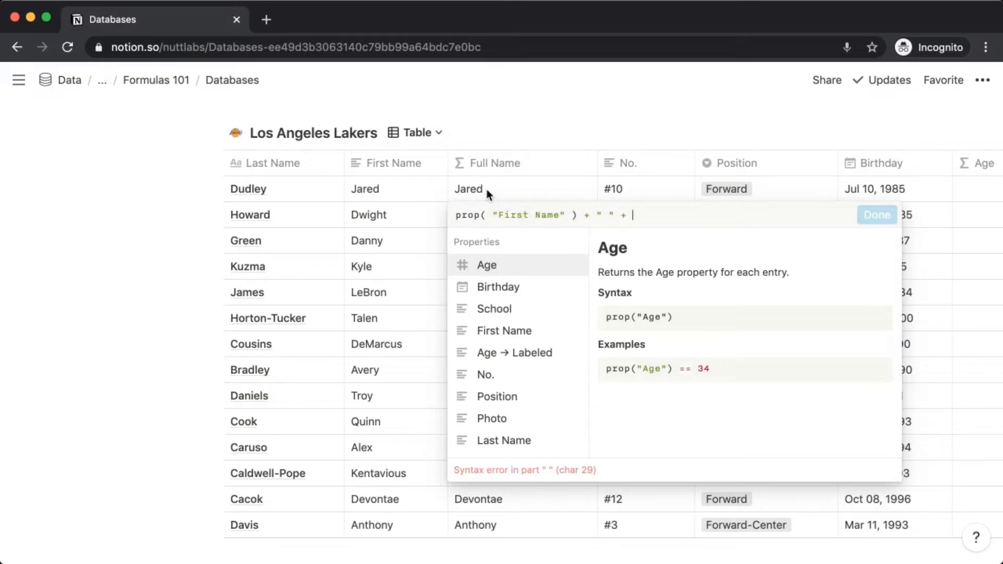
{"action": "type", "text": "prop("}
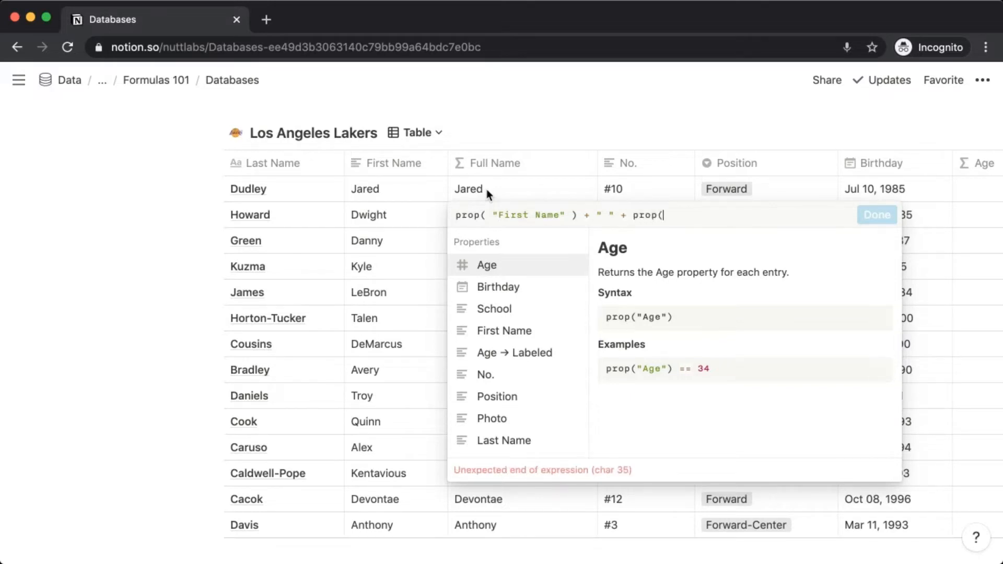
{"action": "type", "text": " \"Last "}
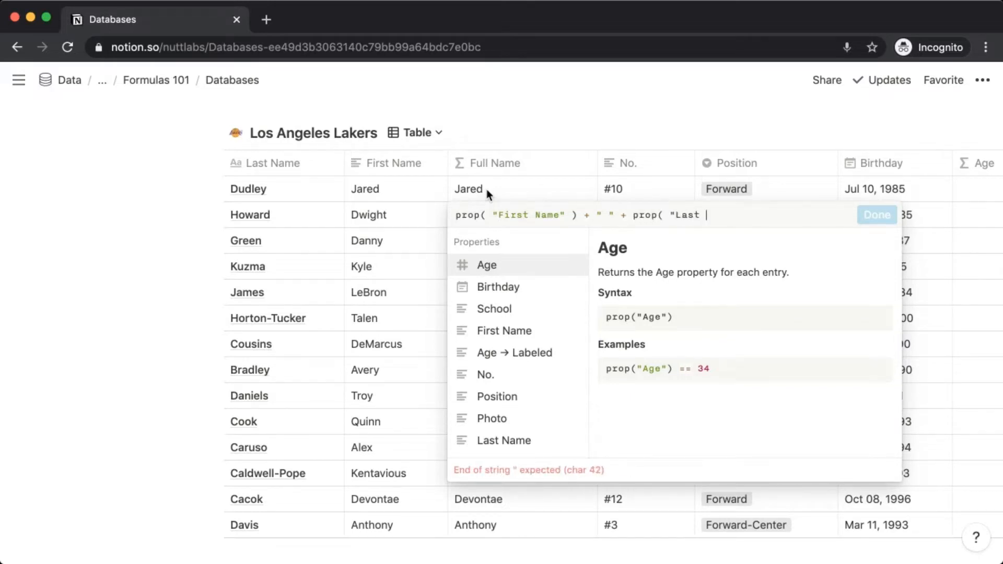
{"action": "type", "text": "Name\" )"}
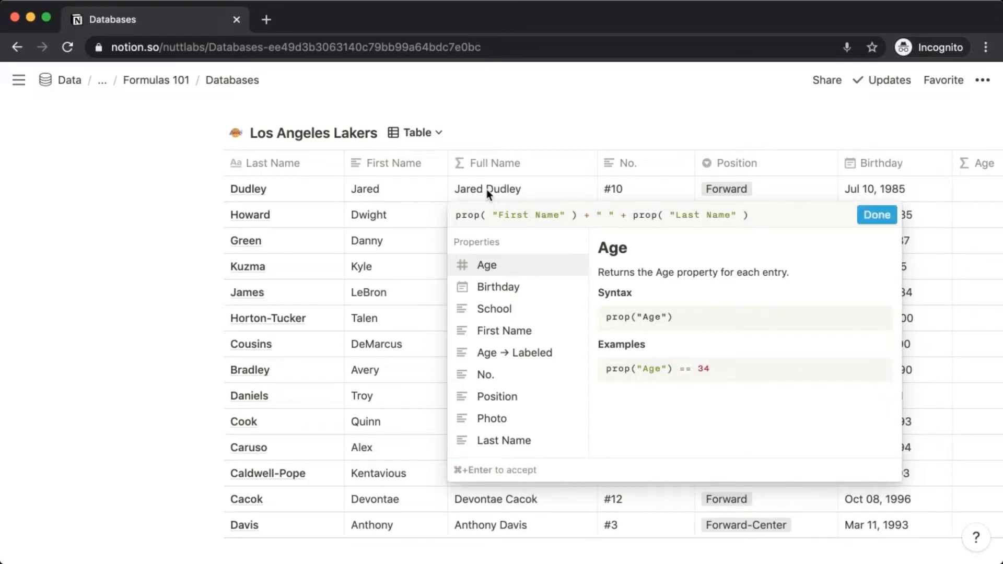
{"action": "key", "text": "Return"}
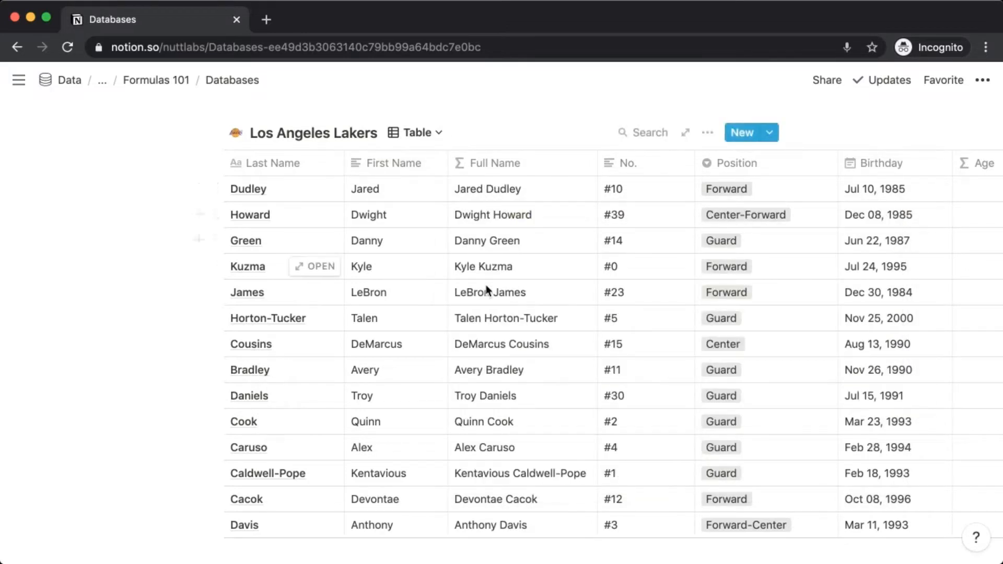
Replace the Full Name formula with concat( prop( "First Name" ), " ", prop( "Last Name" ) ) and save it
{"action": "left_click", "coordinate": [502, 190]}
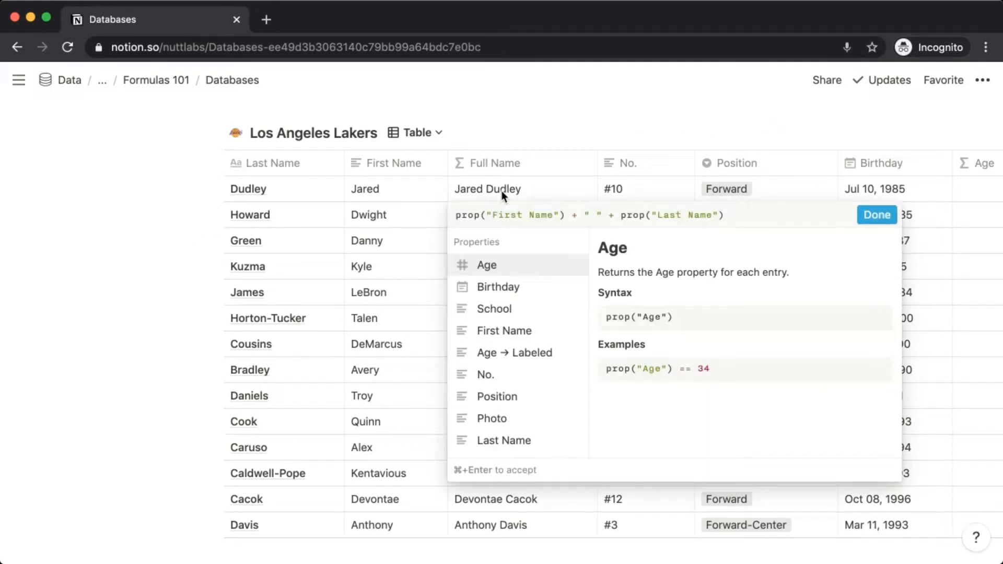
{"action": "key", "text": "super+a"}
{"action": "type", "text": "co"}
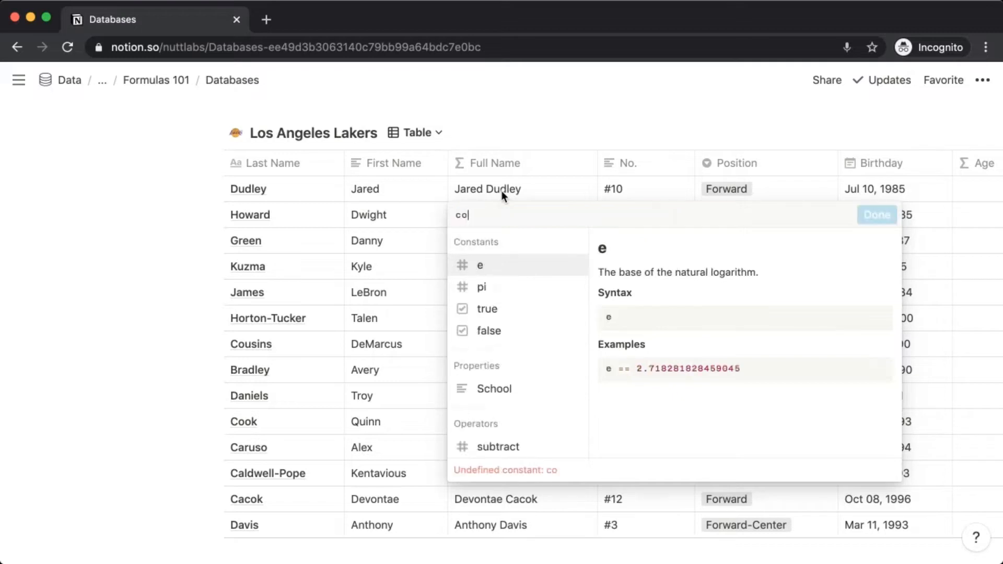
{"action": "type", "text": "ncat( \""}
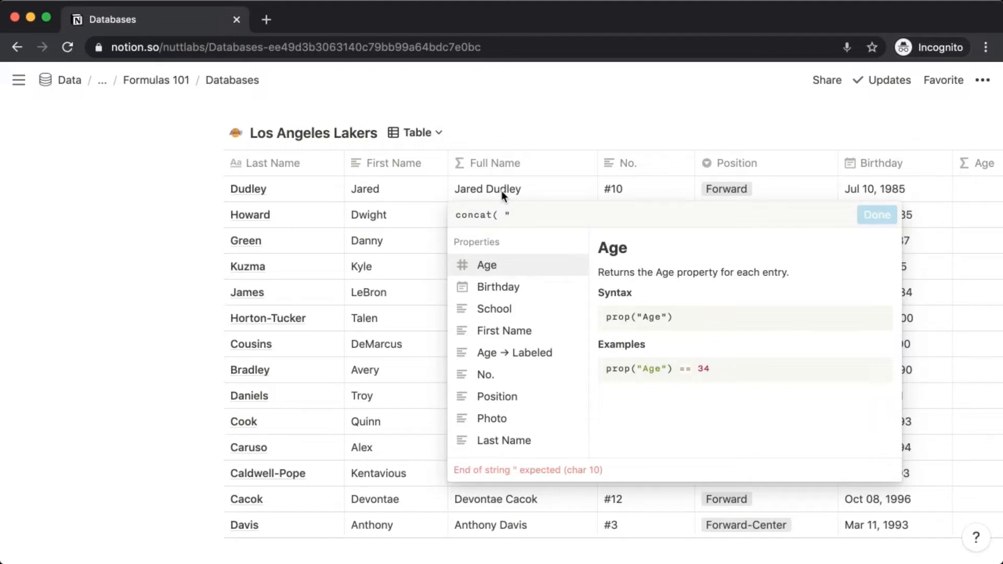
{"action": "key", "text": "BackSpace"}
{"action": "type", "text": "prop("}
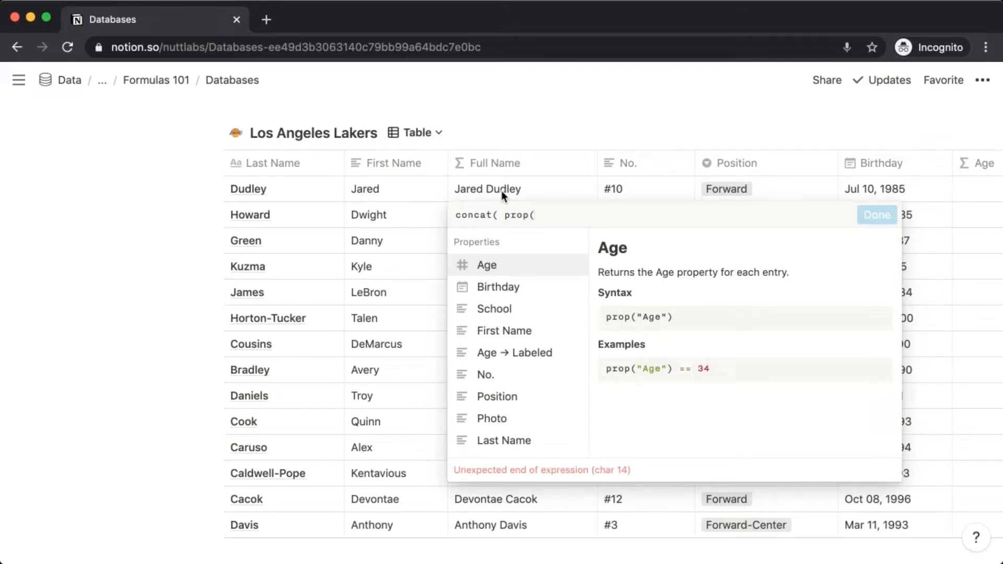
{"action": "type", "text": " \"First Nam"}
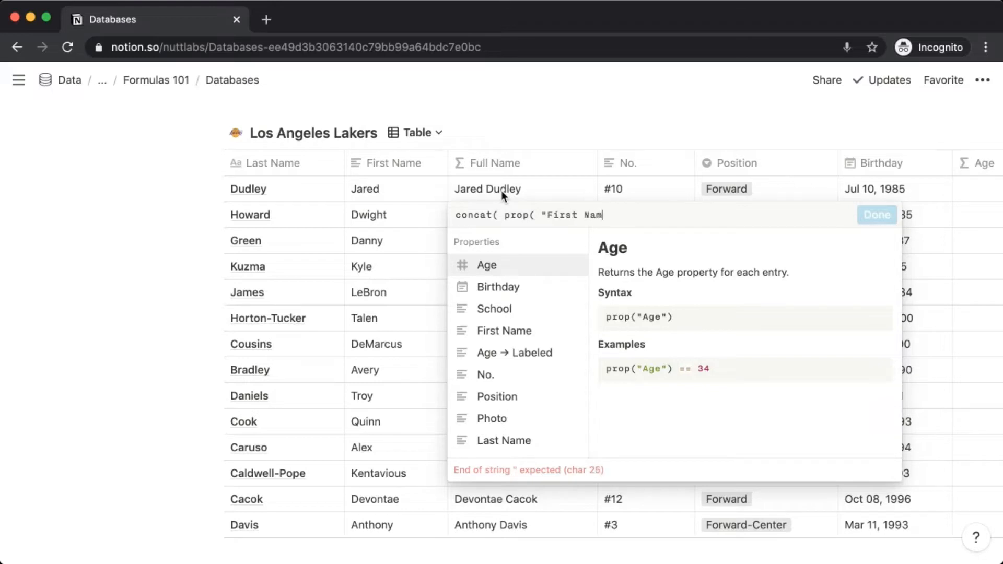
{"action": "type", "text": "e\" ), \" \", "}
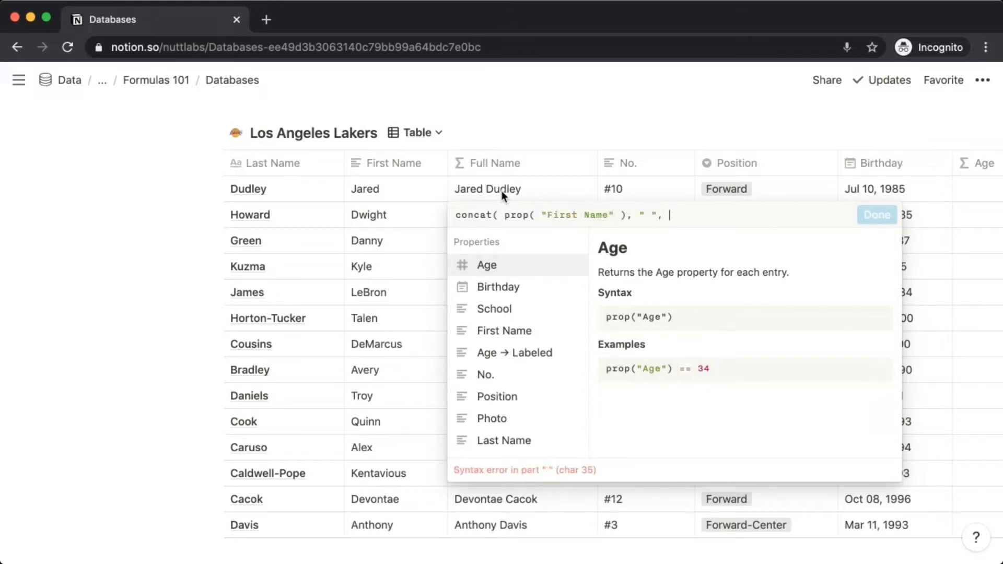
{"action": "type", "text": "prop( "}
{"action": "type", "text": "\"Last "}
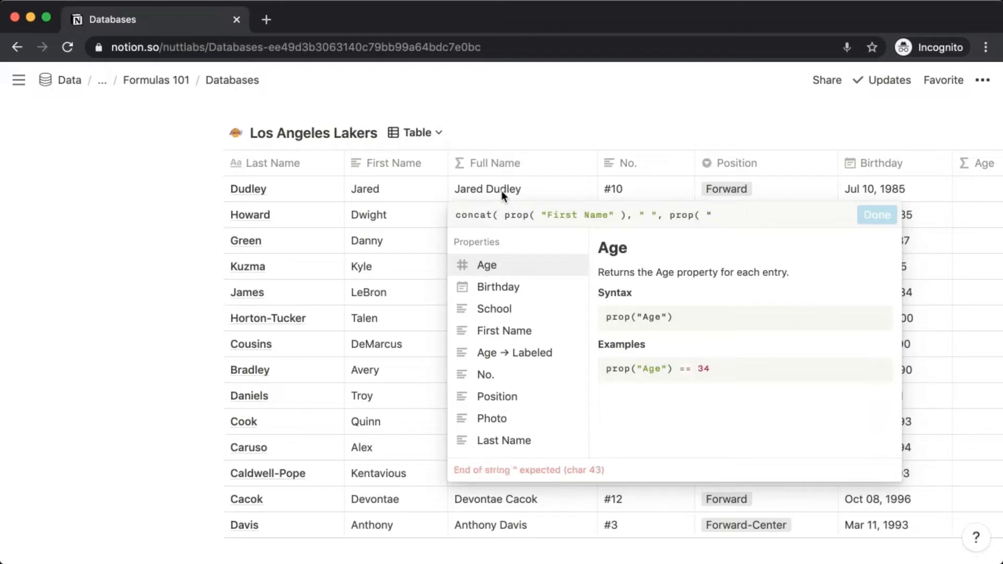
{"action": "type", "text": "Name\" ) )"}
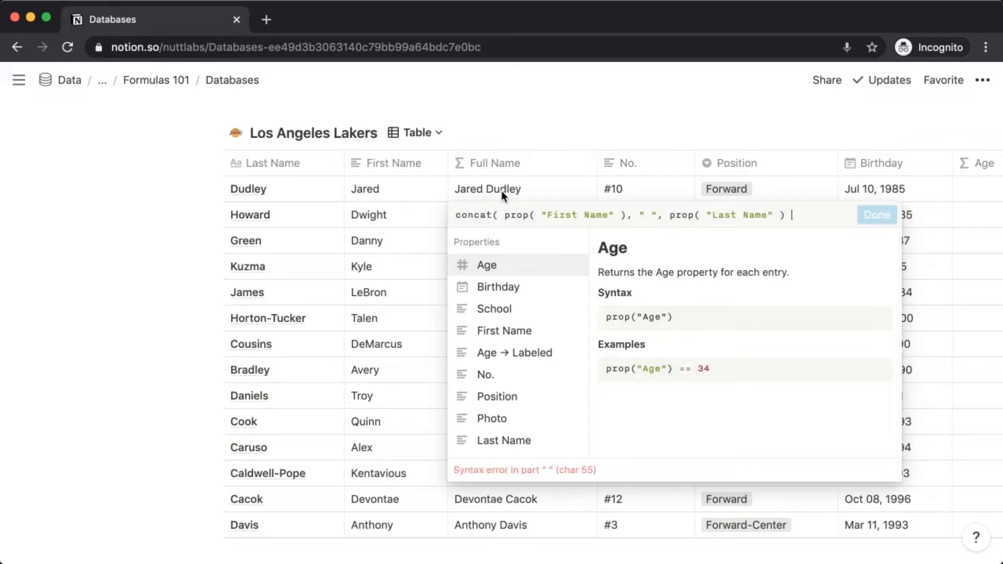
{"action": "key", "text": "super+Return"}
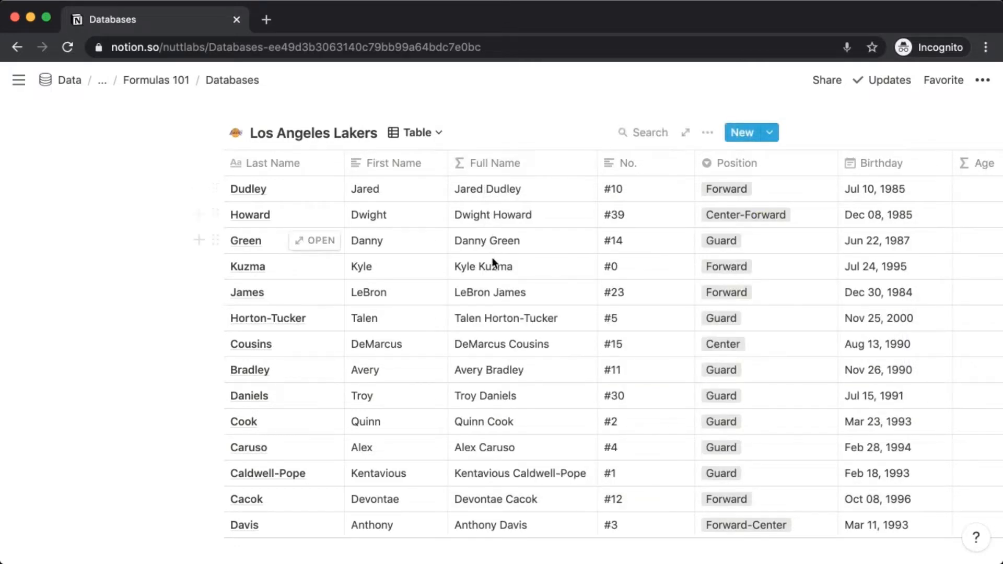
Replace the Full Name formula with join( " ", prop( "First Name" ), prop( "Last Name" ) ) and save it
{"action": "left_click", "coordinate": [482, 190]}
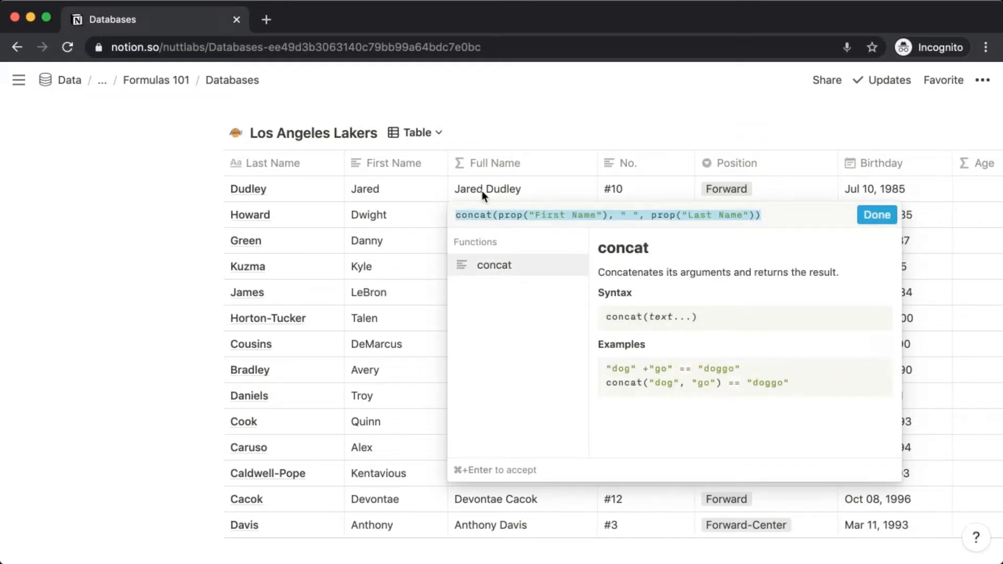
{"action": "type", "text": "join("}
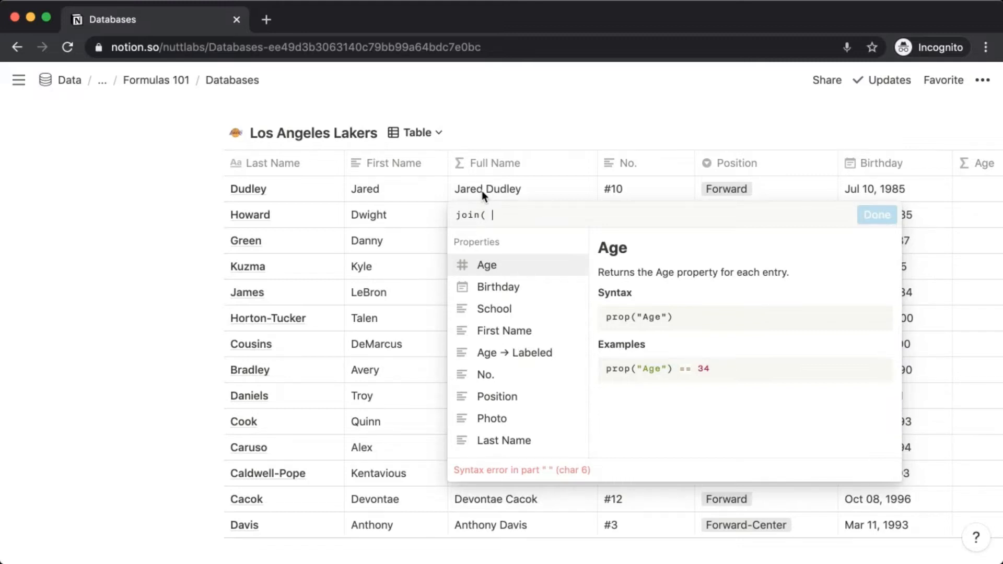
{"action": "type", "text": "\" \""}
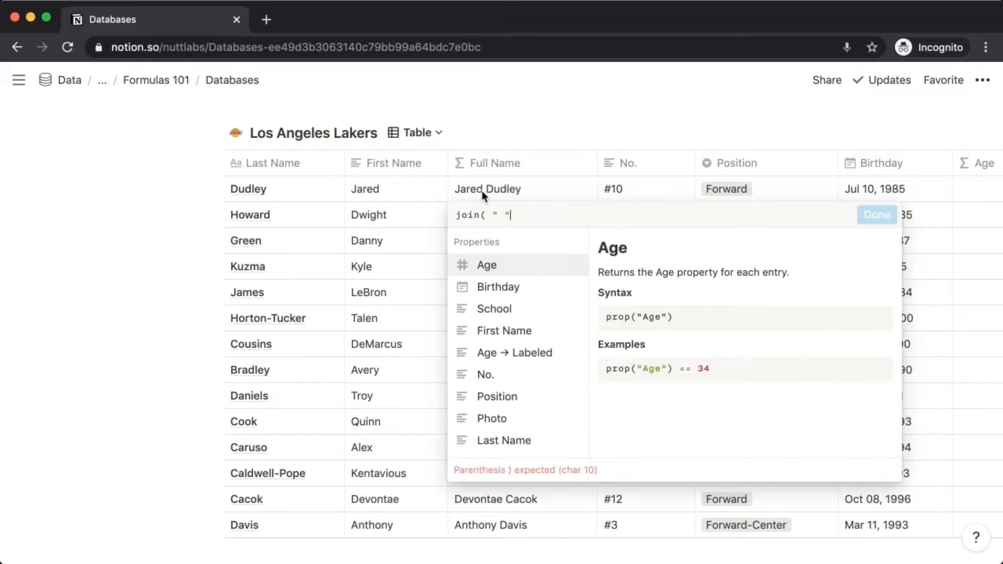
{"action": "type", "text": ", prop( "}
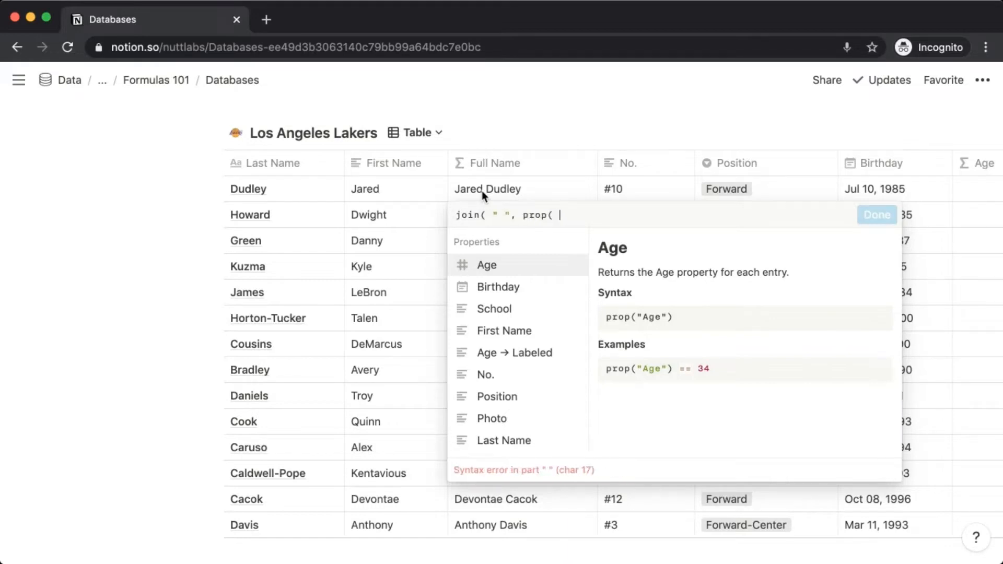
{"action": "type", "text": "\"First Name\" )"}
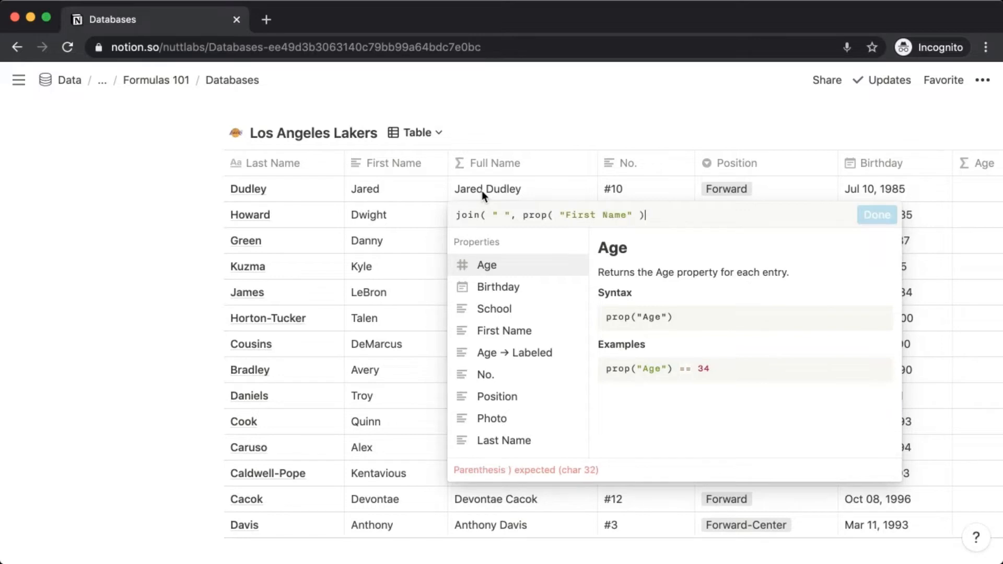
{"action": "type", "text": ", prop( "}
{"action": "type", "text": "\"Last Nm"}
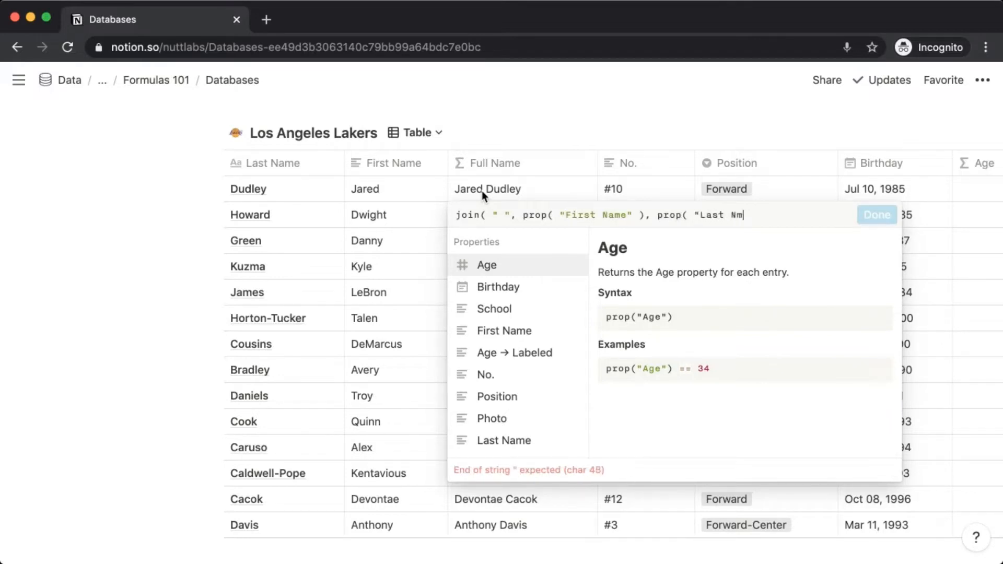
{"action": "key", "text": "BackSpace"}
{"action": "type", "text": "ame\" ) )"}
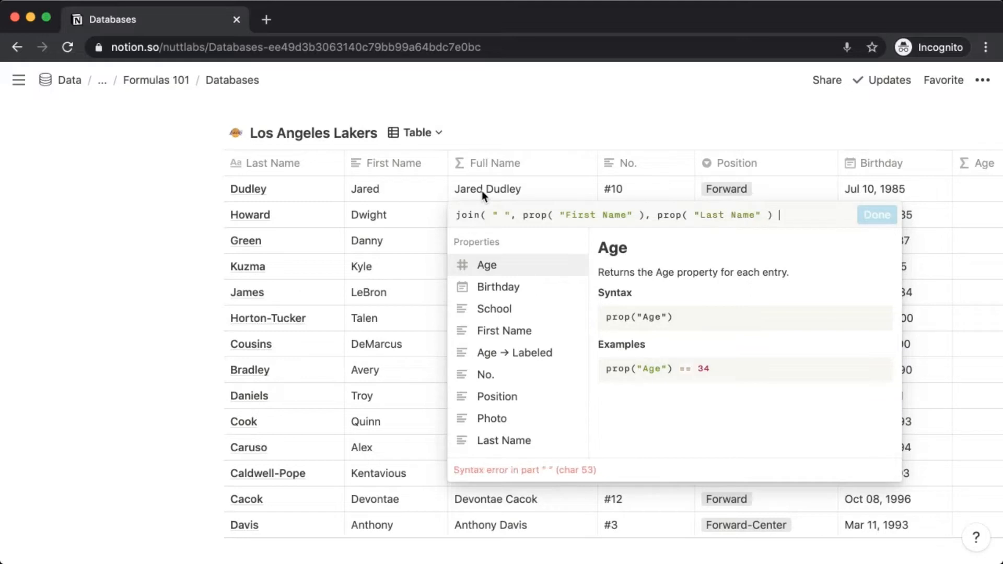
{"action": "key", "text": "super+Return"}
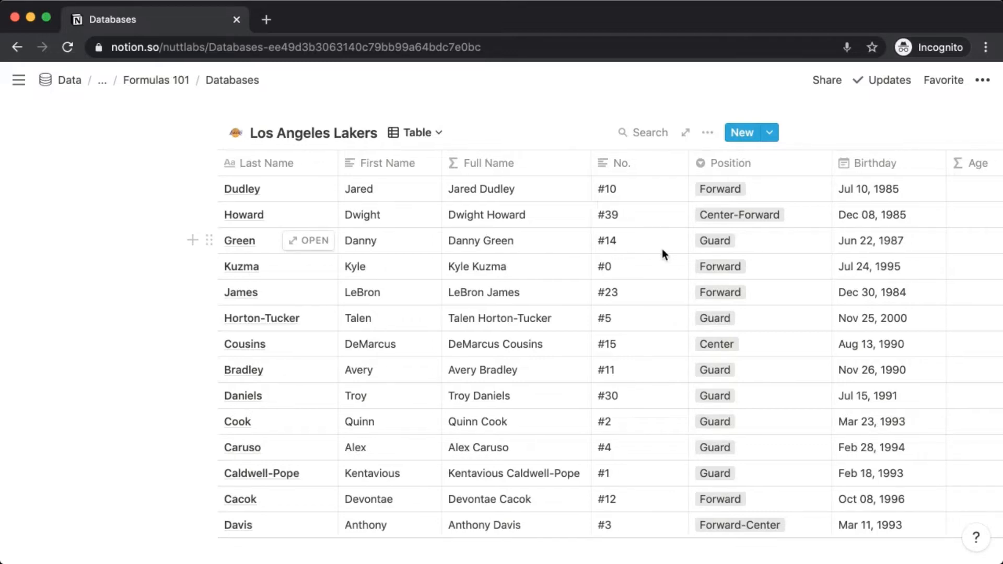
Replace the Age column's formula with dateBetween( now(), prop( "Birthday" ), "years" ) and save it
{"action": "scroll", "coordinate": [663, 249], "scroll_direction": "right", "scroll_amount": 3}
{"action": "scroll", "coordinate": [663, 248], "scroll_direction": "right", "scroll_amount": 8}
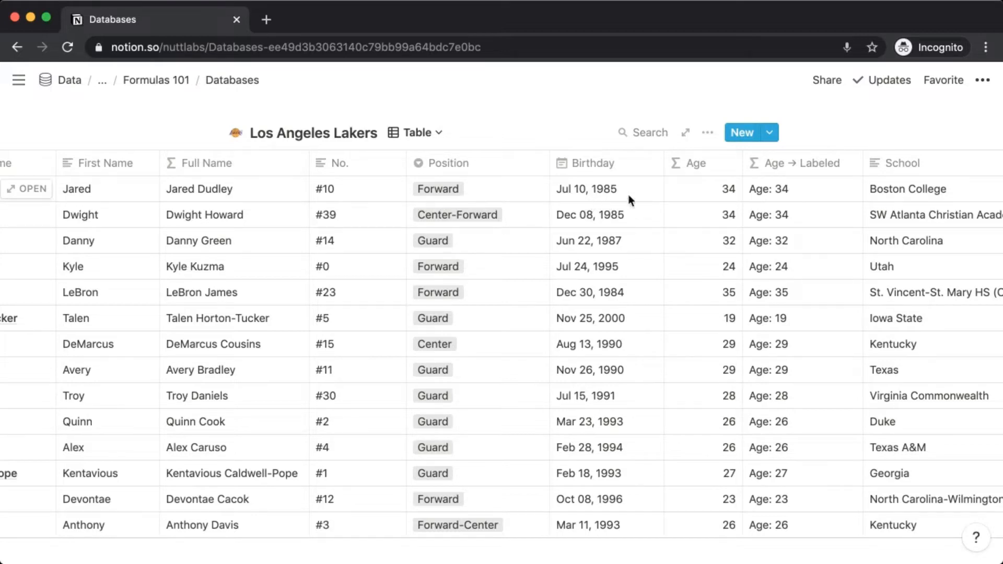
{"action": "left_click", "coordinate": [709, 195]}
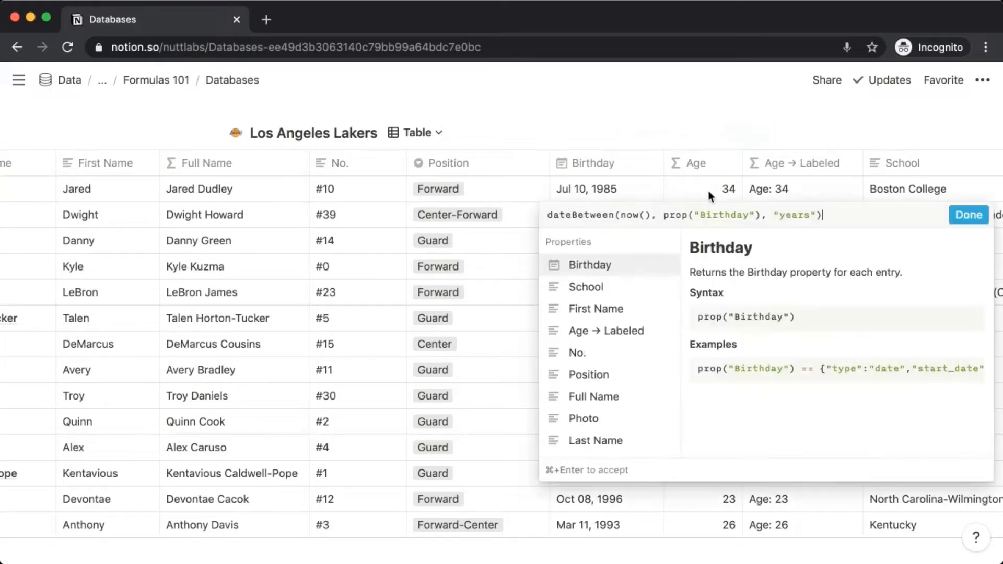
{"action": "key", "text": "super+a"}
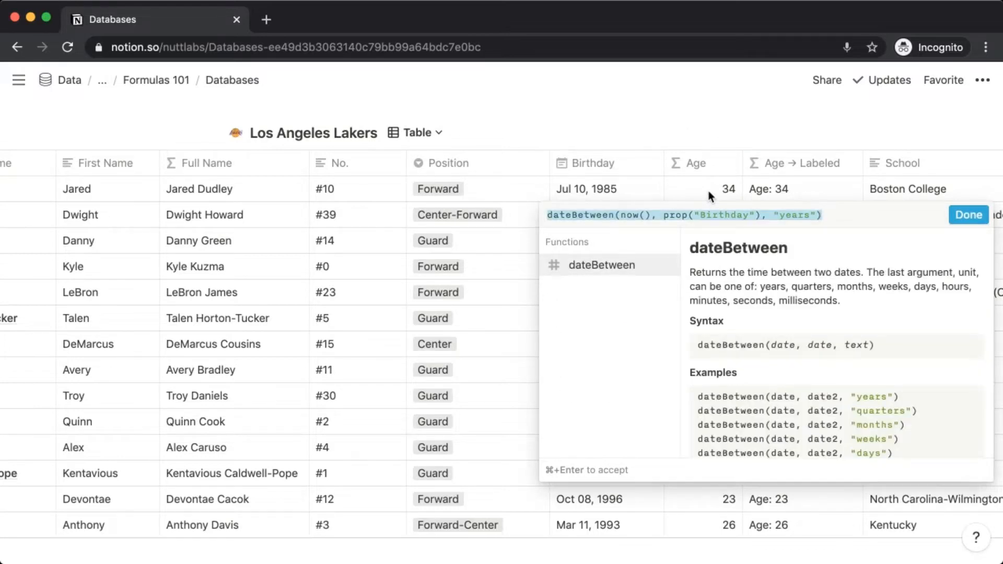
{"action": "key", "text": "BackSpace"}
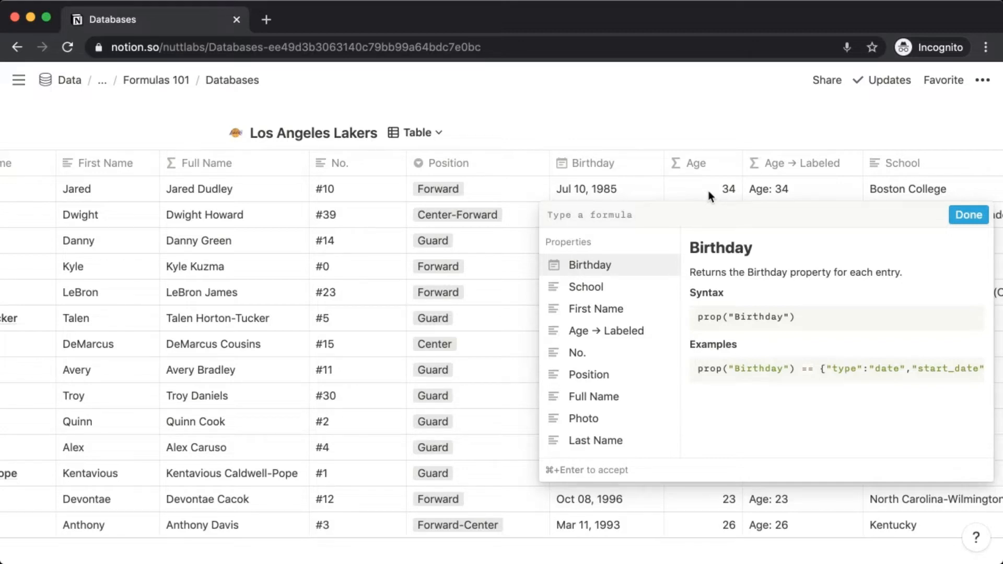
{"action": "type", "text": "dateBetween("}
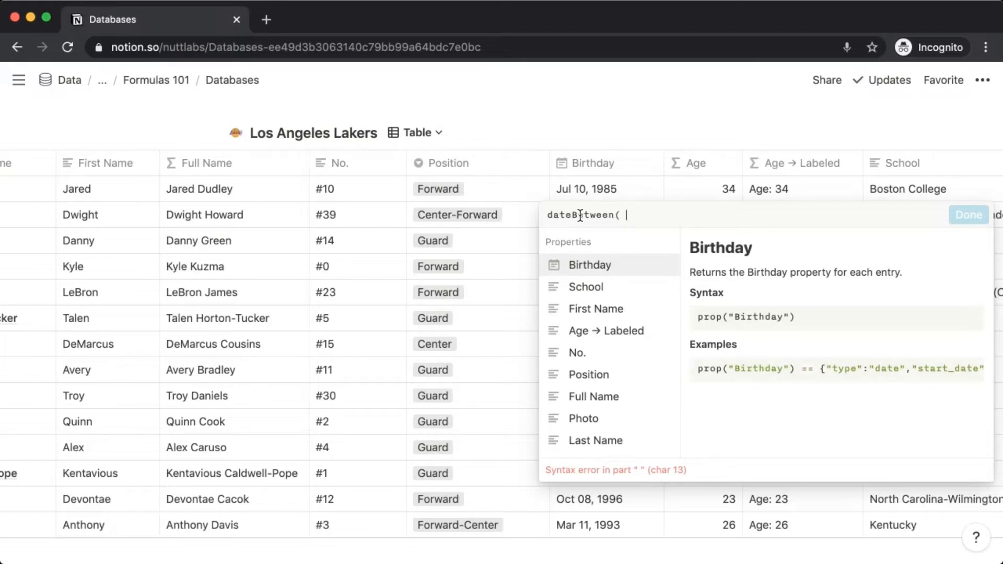
{"action": "type", "text": "now()"}
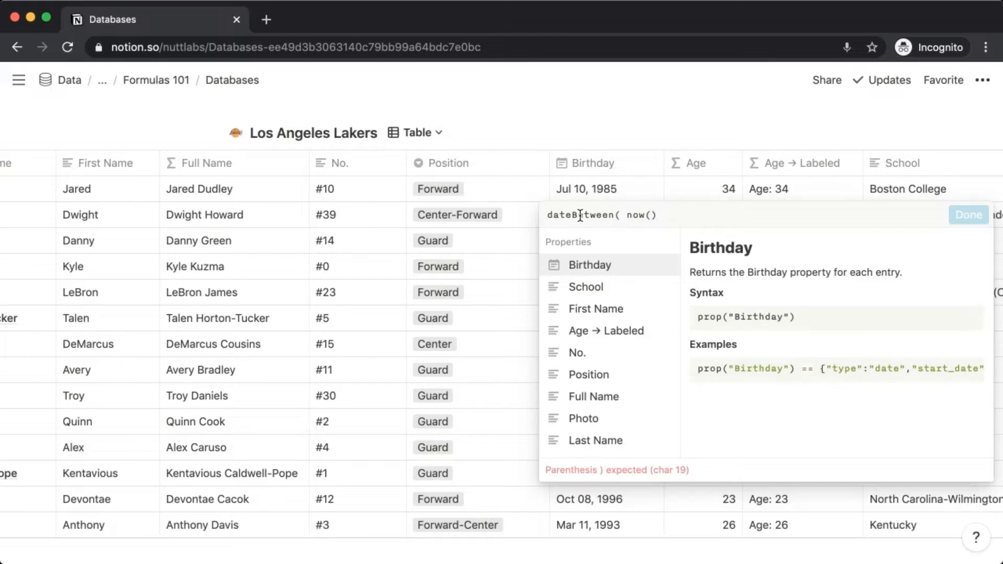
{"action": "type", "text": ","}
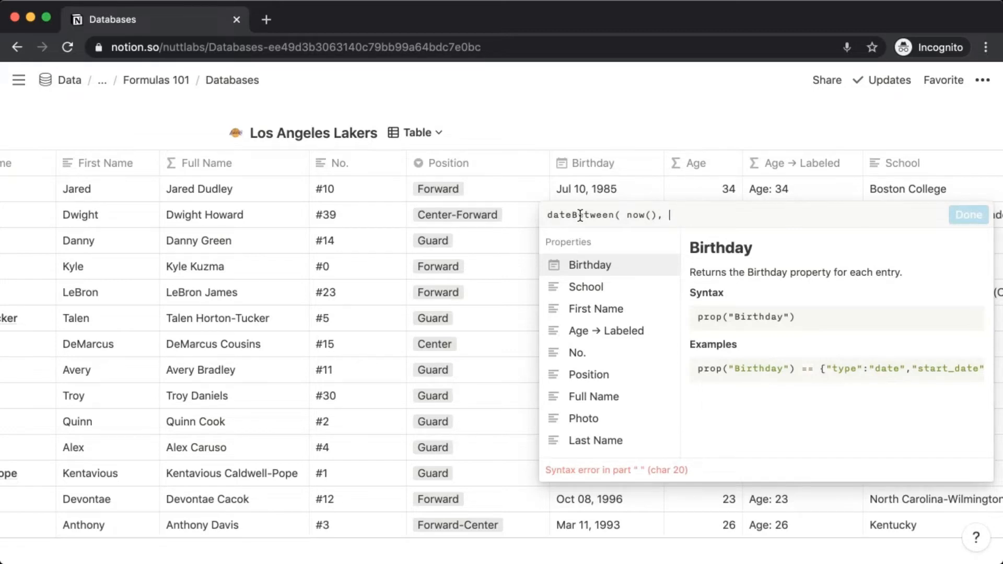
{"action": "type", "text": "p"}
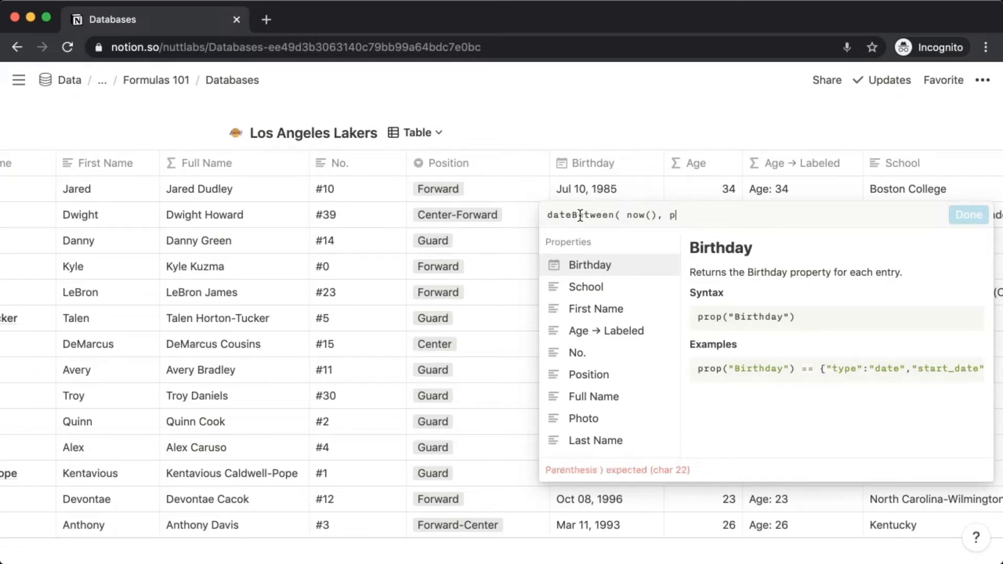
{"action": "type", "text": "rop( \"Birthday\""}
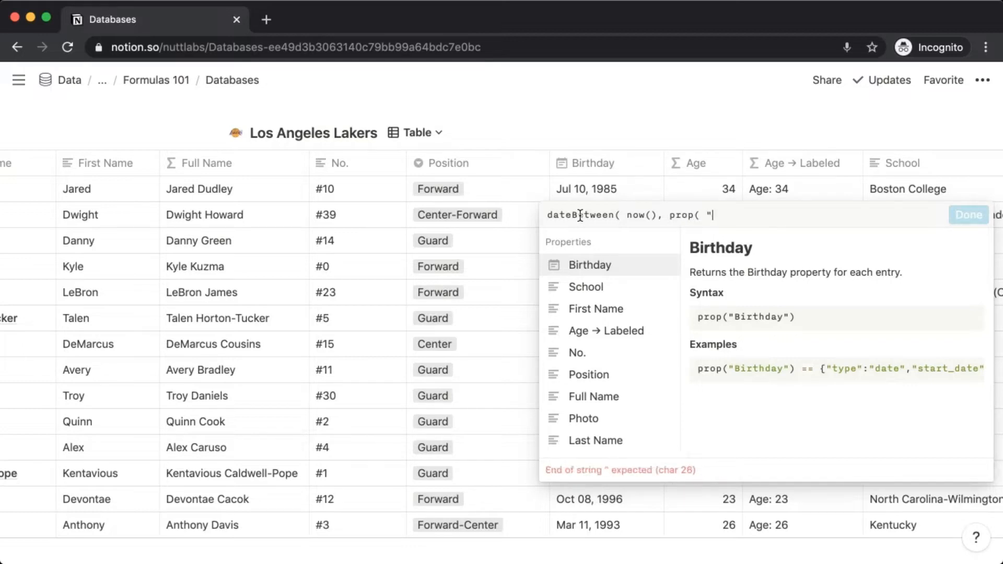
{"action": "type", "text": " ), "}
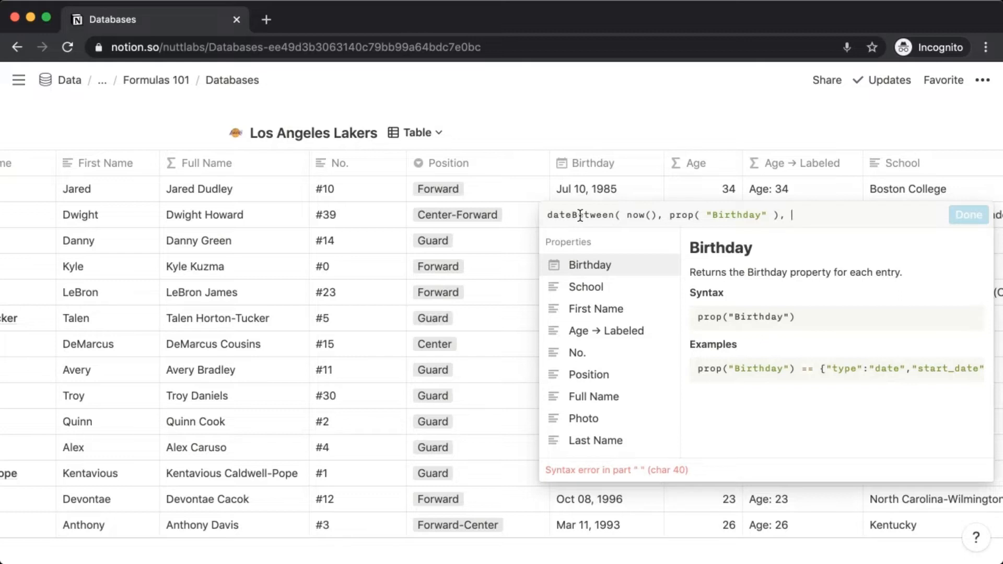
{"action": "type", "text": "\""}
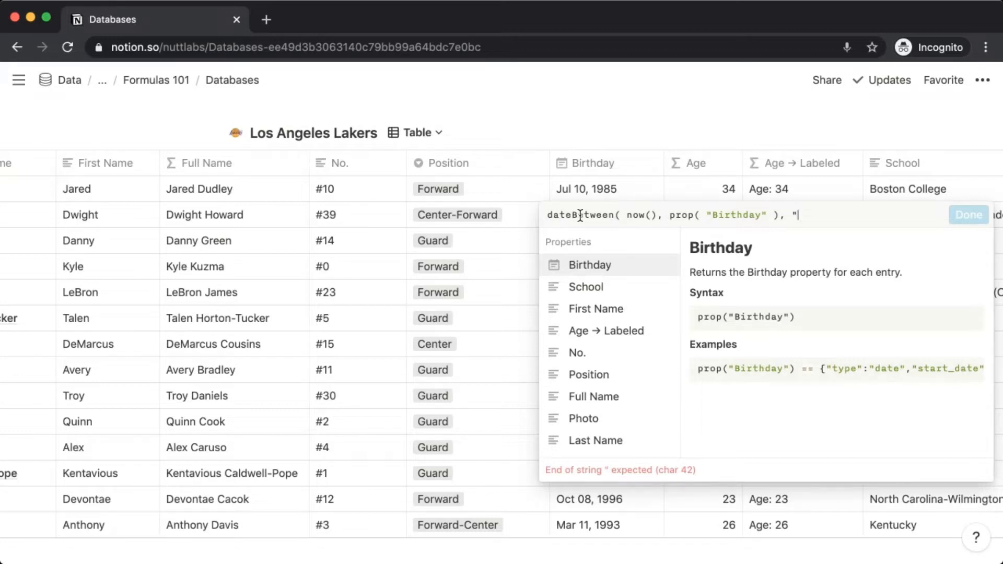
{"action": "type", "text": "years\" )"}
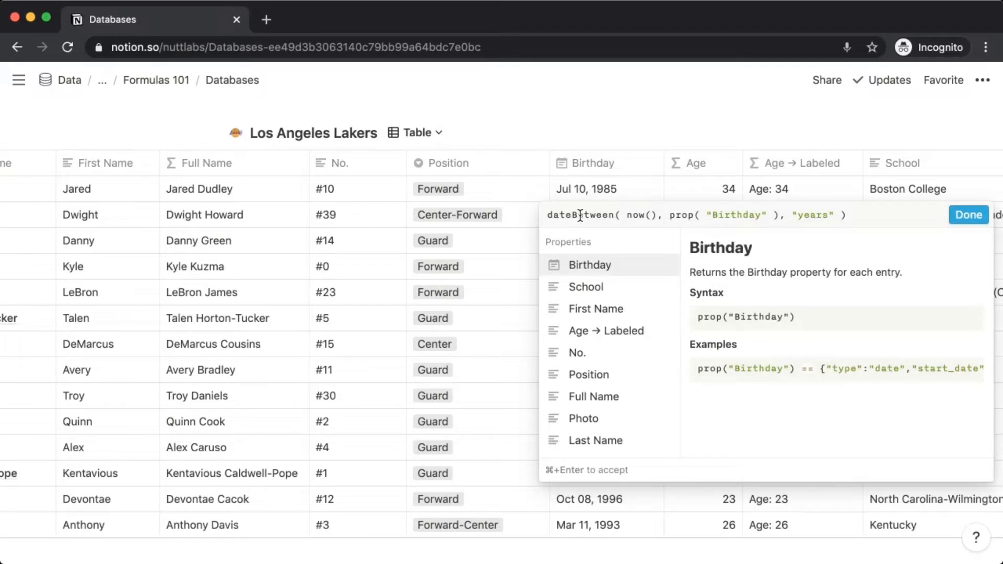
{"action": "key", "text": "super+Return"}
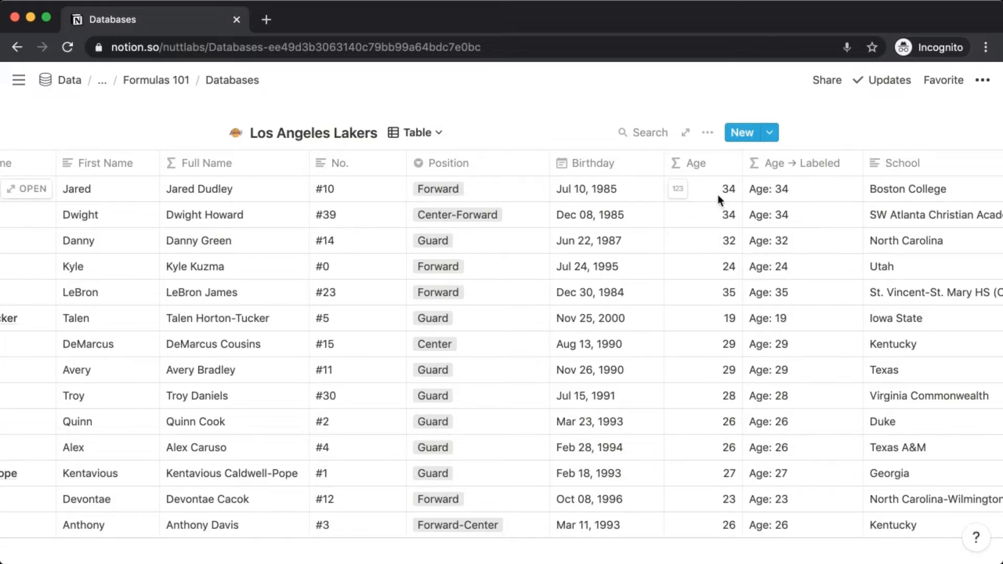
Examine the names and age labels on the player cards in the Gallery view, and return to the Table view
{"action": "scroll", "coordinate": [719, 200], "scroll_direction": "right", "scroll_amount": 5}
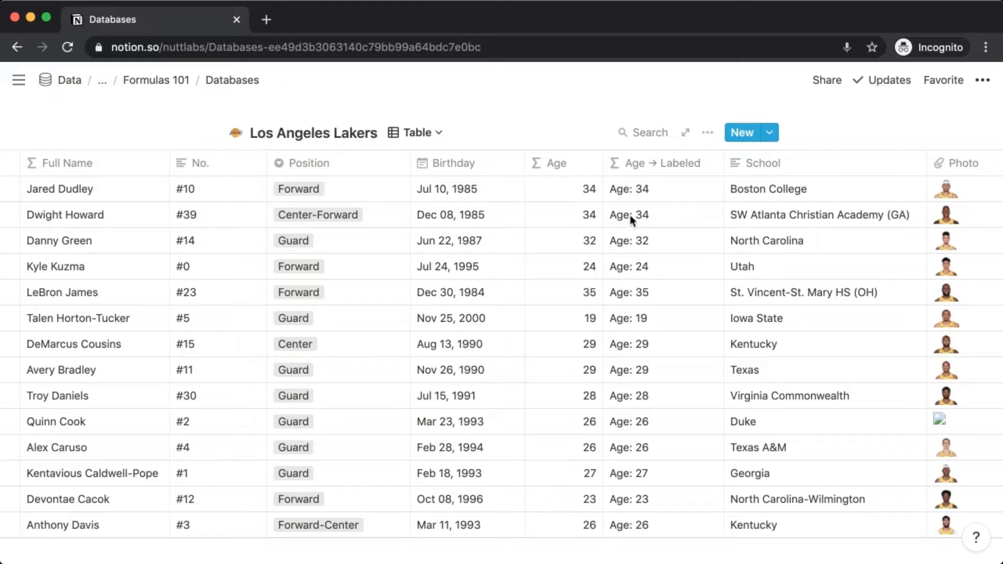
{"action": "left_click", "coordinate": [440, 137]}
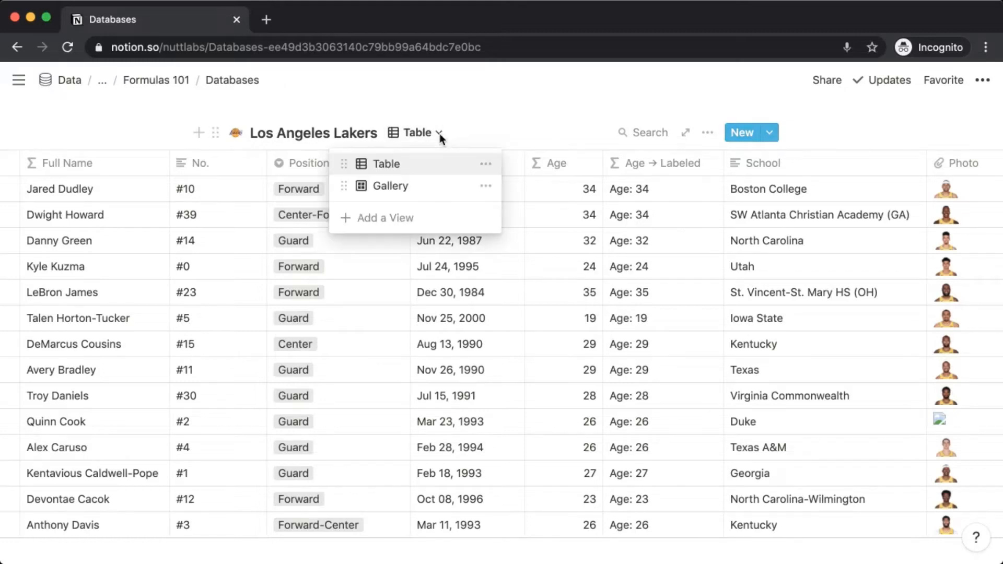
{"action": "left_click", "coordinate": [389, 186]}
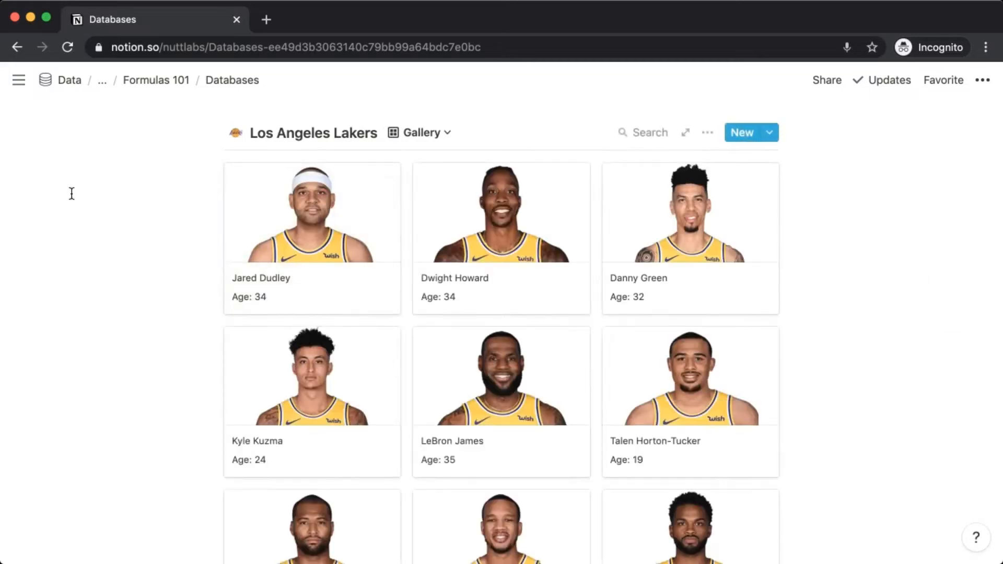
{"action": "scroll", "coordinate": [96, 261], "scroll_direction": "down", "scroll_amount": 2}
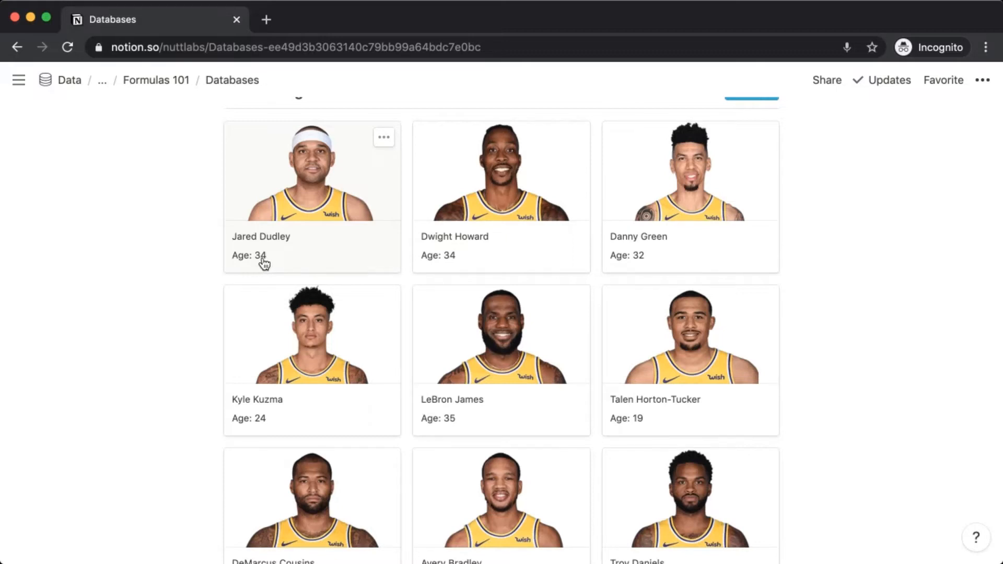
{"action": "scroll", "coordinate": [164, 270], "scroll_direction": "up", "scroll_amount": 2}
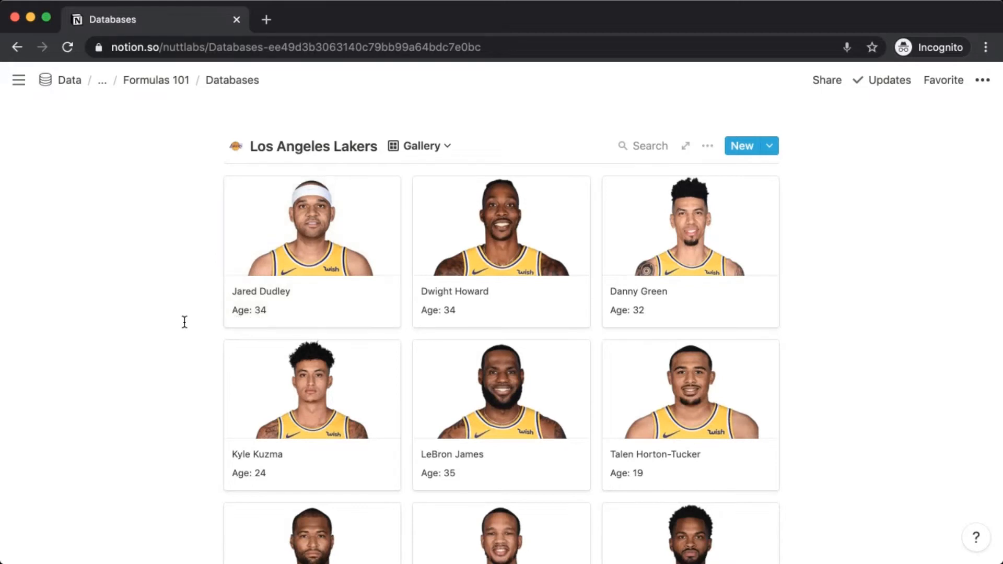
{"action": "scroll", "coordinate": [456, 226], "scroll_direction": "up", "scroll_amount": 1}
{"action": "left_click", "coordinate": [448, 180]}
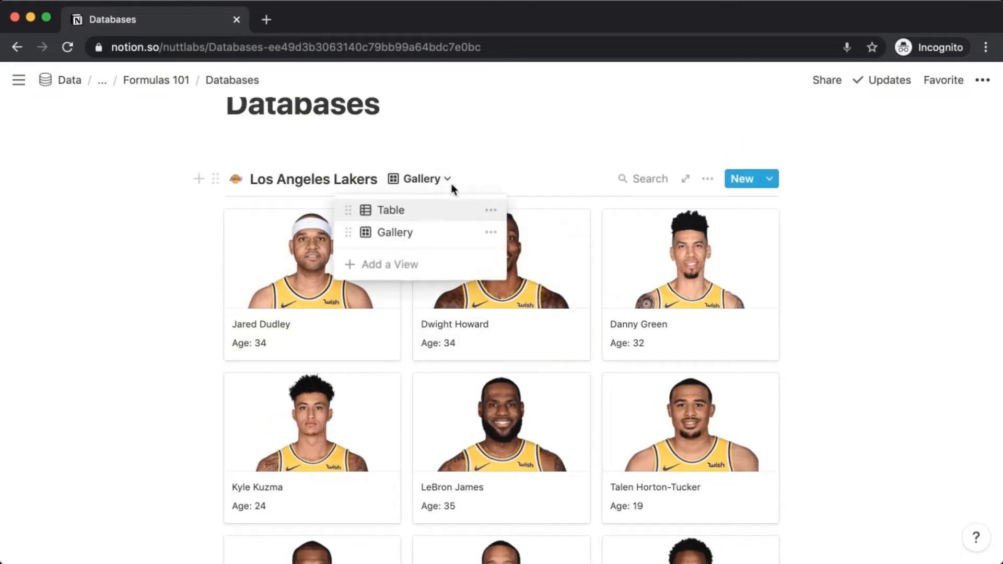
{"action": "left_click", "coordinate": [408, 211]}
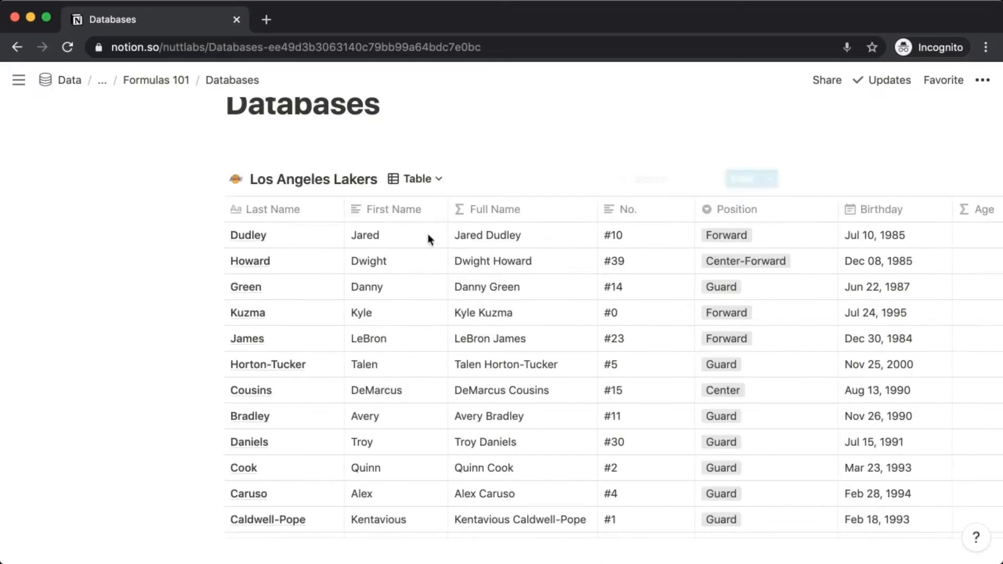
Replace the Age → Labeled column's formula with "Age: " + prop( "Age" )
{"action": "scroll", "coordinate": [632, 315], "scroll_direction": "right", "scroll_amount": 7}
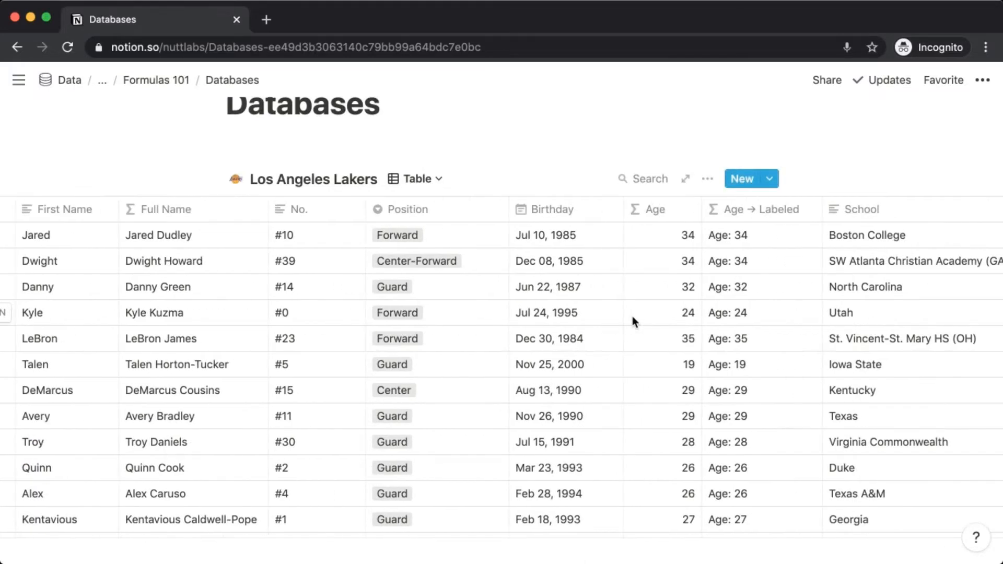
{"action": "left_click", "coordinate": [716, 238]}
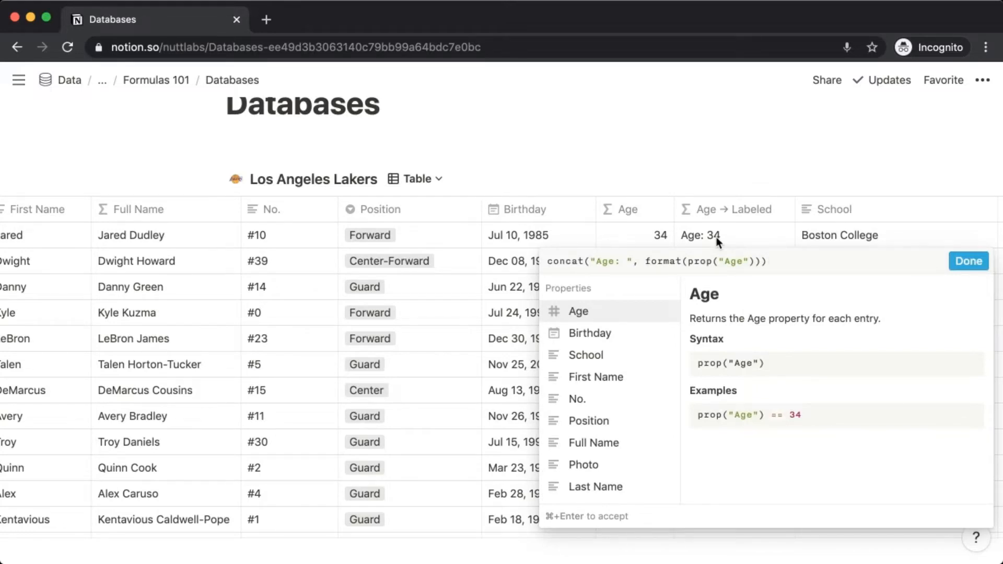
{"action": "key", "text": "super+a"}
{"action": "key", "text": "BackSpace"}
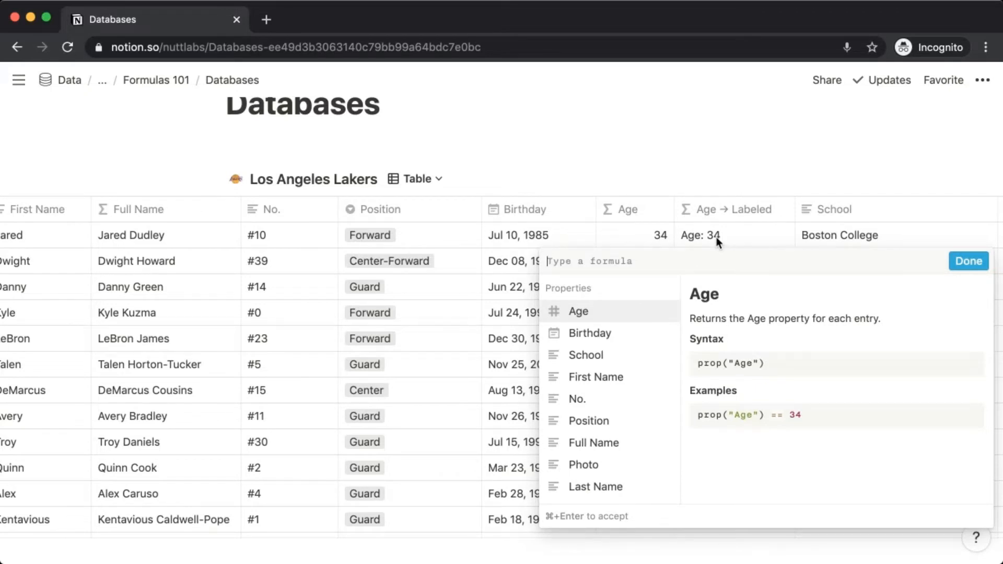
{"action": "type", "text": "\"Age: "}
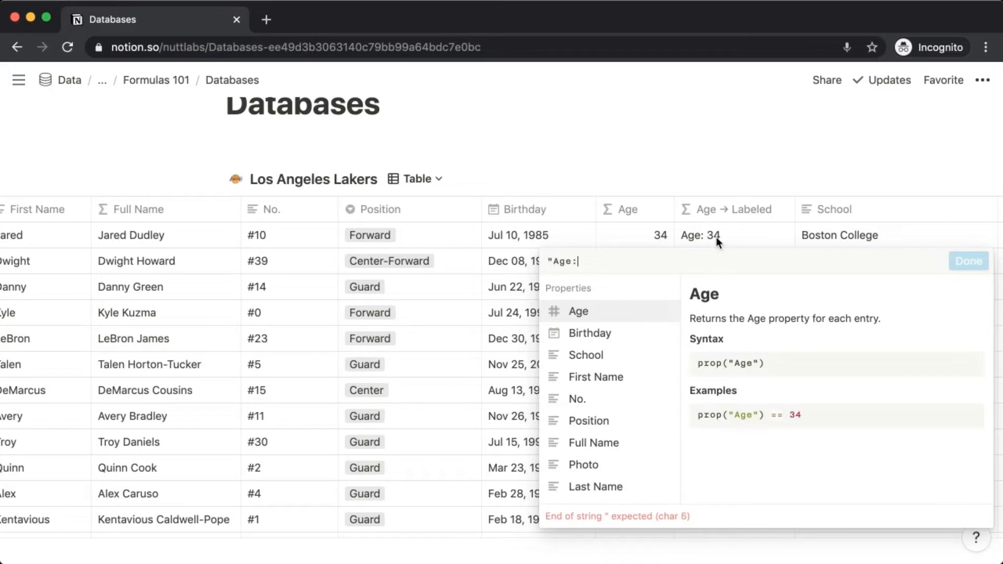
{"action": "type", "text": "\""}
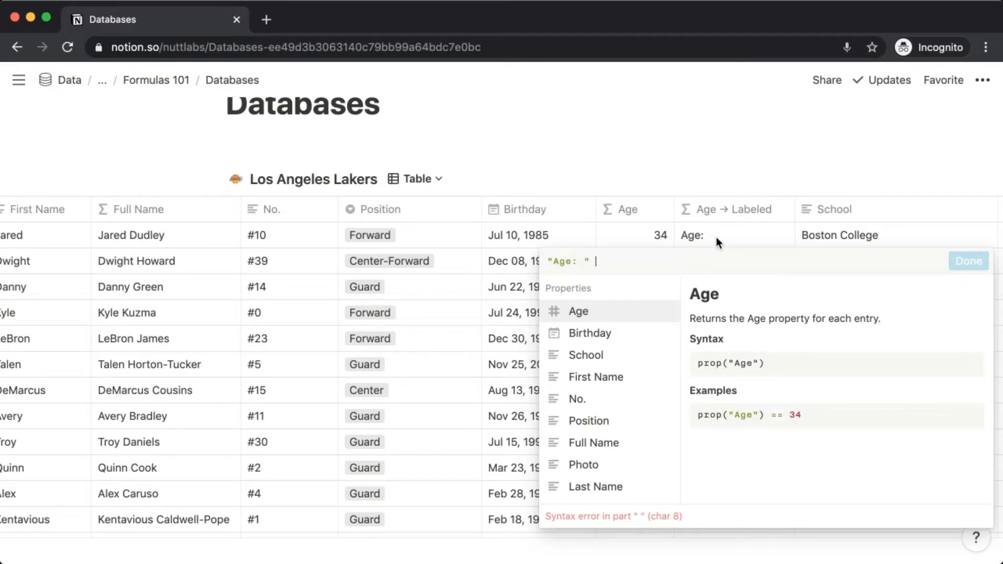
{"action": "type", "text": "+ prop( \"Age\" )"}
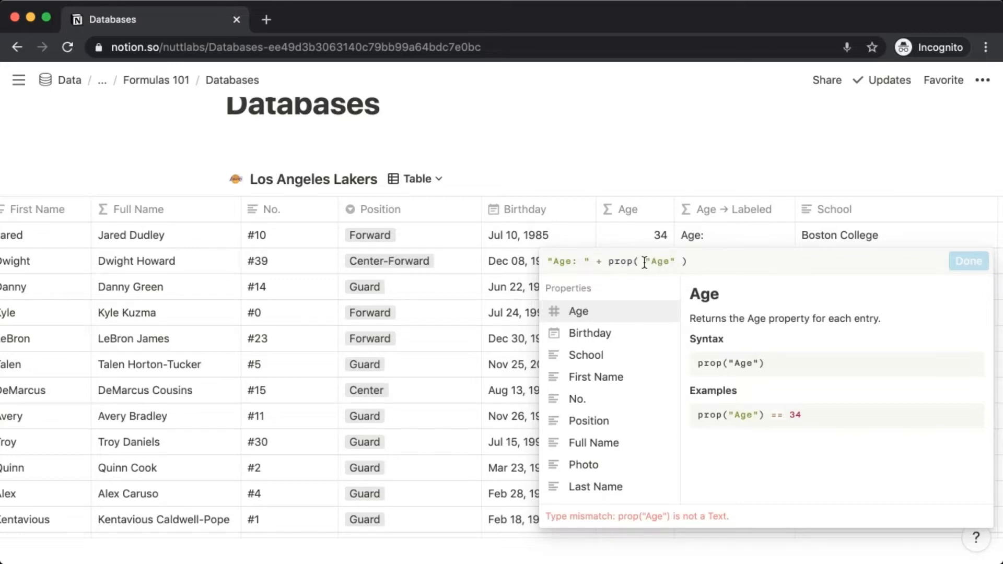
Wrap prop( "Age" ) in the format() function in the Age → Labeled formula and save it
{"action": "left_click", "coordinate": [610, 261]}
{"action": "type", "text": "format"}
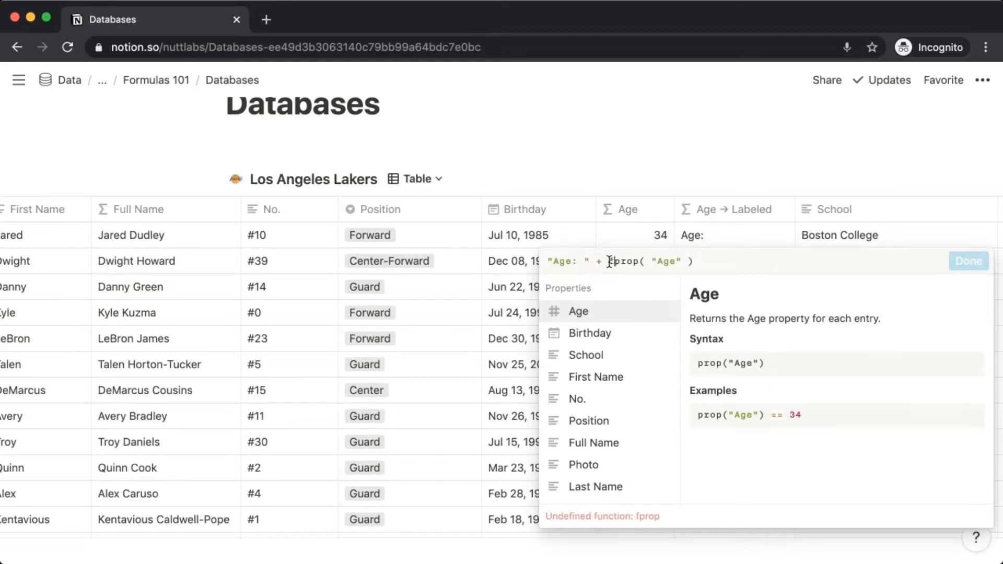
{"action": "type", "text": "( "}
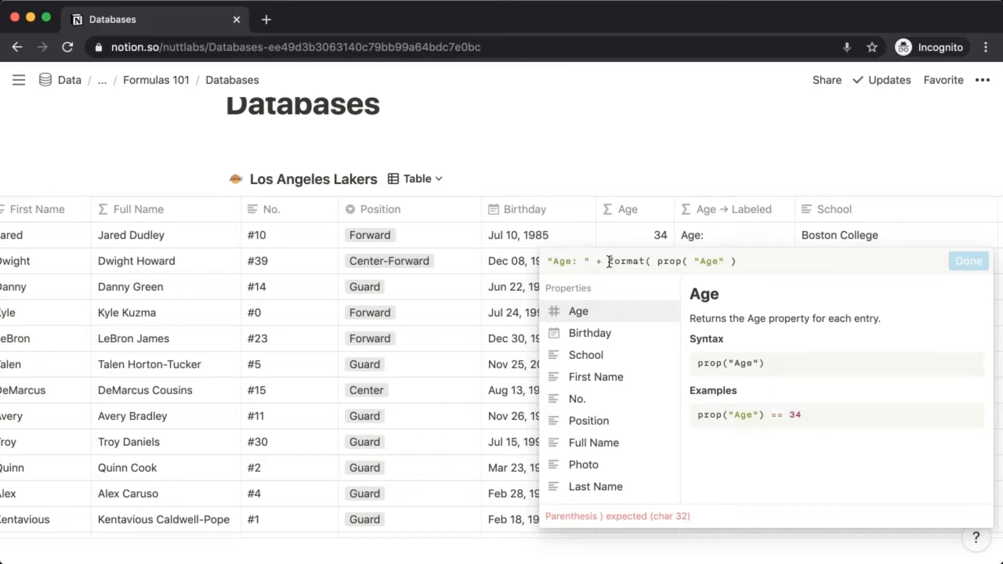
{"action": "type", "text": " )"}
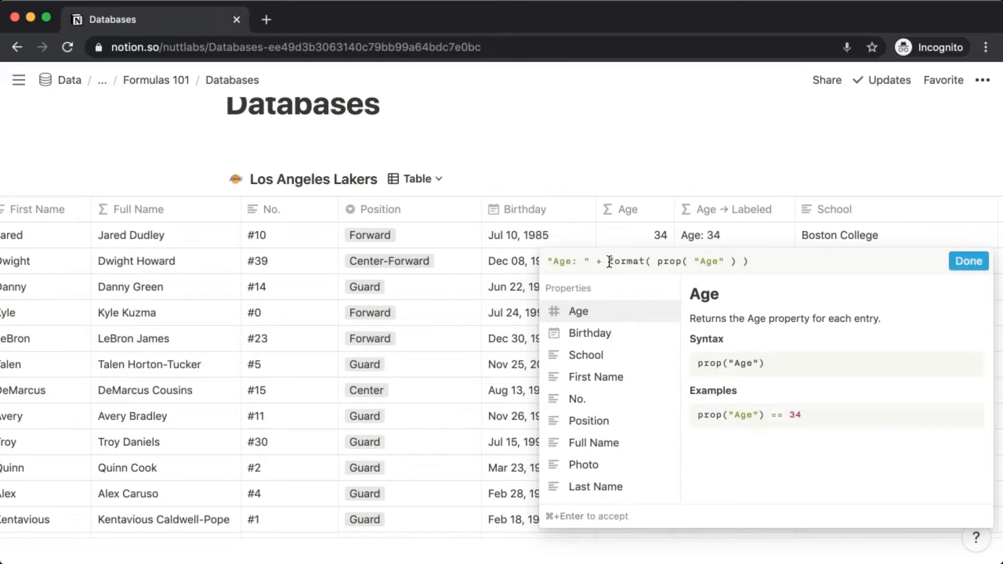
{"action": "key", "text": "super+Return"}
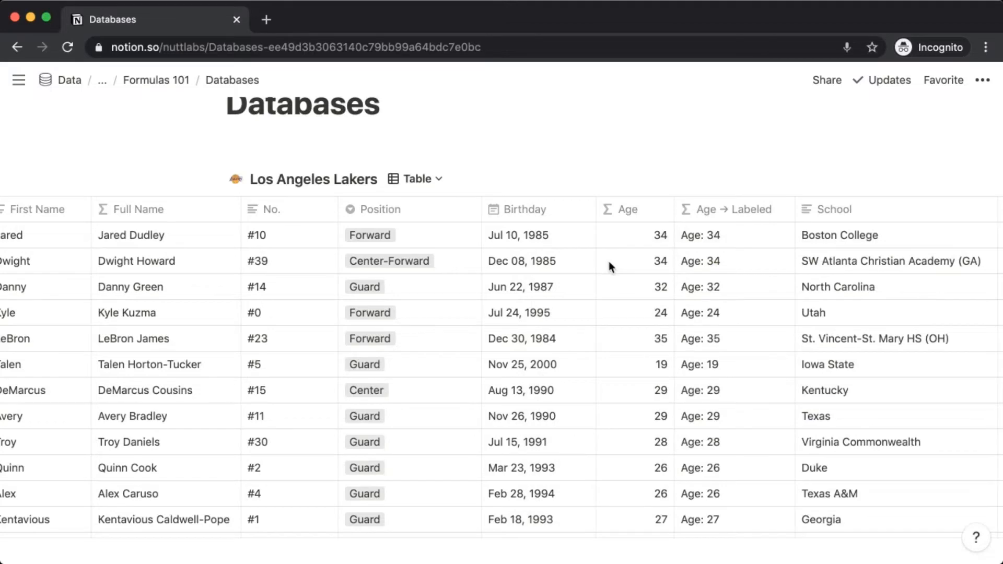
Remove the format() function around prop("Age") in the Age → Labeled formula
{"action": "left_click", "coordinate": [719, 238]}
{"action": "key", "text": "BackSpace"}
{"action": "key", "text": "Left"}
{"action": "key", "text": "Left"}
{"action": "key", "text": "Left"}
{"action": "key", "text": "Left"}
{"action": "key", "text": "Left"}
{"action": "key", "text": "Left"}
{"action": "key", "text": "Left"}
{"action": "key", "text": "Left"}
{"action": "key", "text": "Left"}
{"action": "key", "text": "Left"}
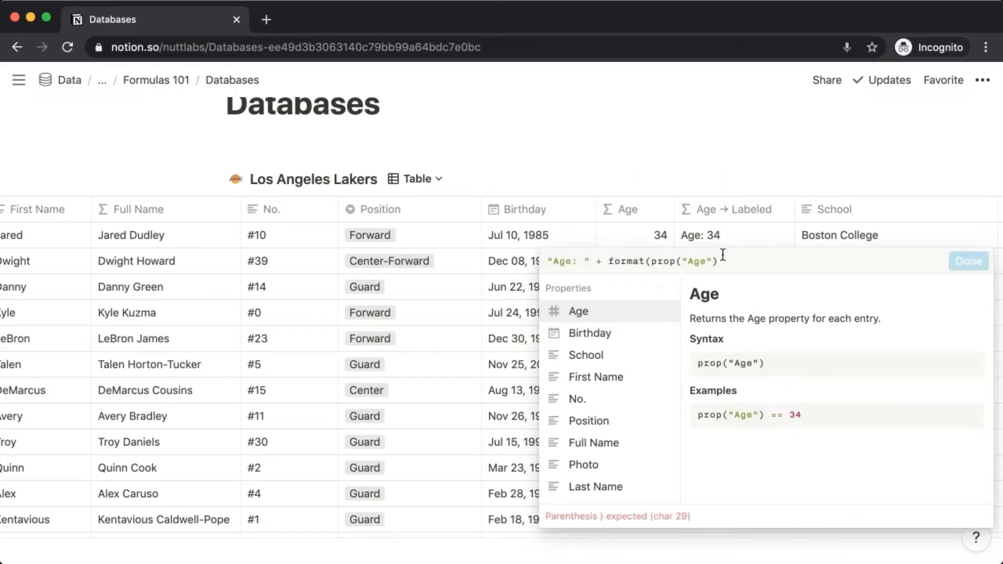
{"action": "key", "text": "Left"}
{"action": "key", "text": "shift+Left"}
{"action": "key", "text": "shift+Left"}
{"action": "key", "text": "shift+Left"}
{"action": "key", "text": "shift+Left"}
{"action": "key", "text": "shift+Left"}
{"action": "key", "text": "shift+Left"}
{"action": "key", "text": "shift+Left"}
{"action": "key", "text": "BackSpace"}
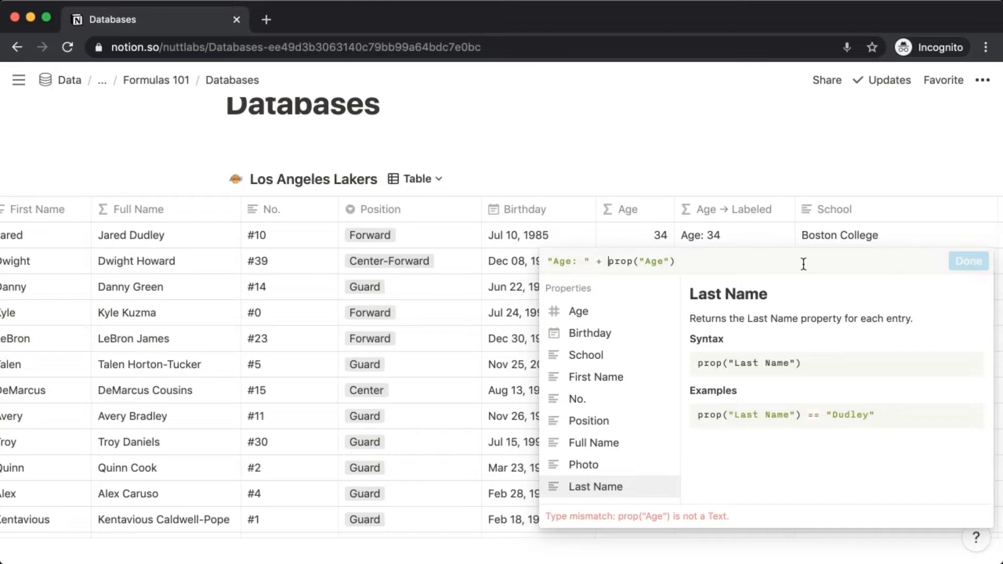
Restore the format() function around prop("Age") in the Age → Labeled formula and save it
{"action": "type", "text": "format("}
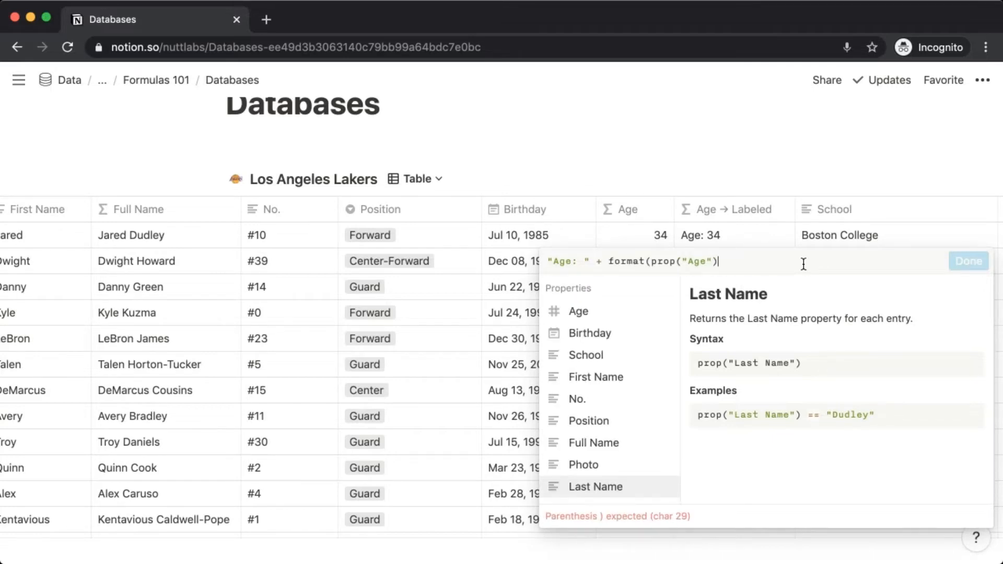
{"action": "type", "text": ")"}
{"action": "key", "text": "super+Return"}
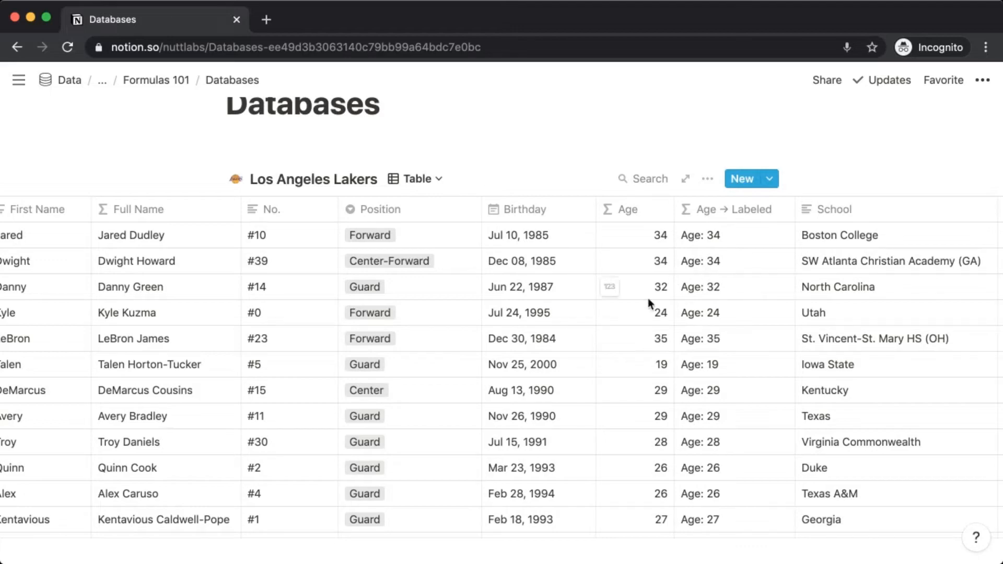
In the Ecommerce Orders database, replace the ID Generator formula with join( "-", prop( "Order #" ), prop( "Product SKU" ) )
{"action": "scroll", "coordinate": [626, 349], "scroll_direction": "down", "scroll_amount": 5}
{"action": "scroll", "coordinate": [626, 350], "scroll_direction": "down", "scroll_amount": 6}
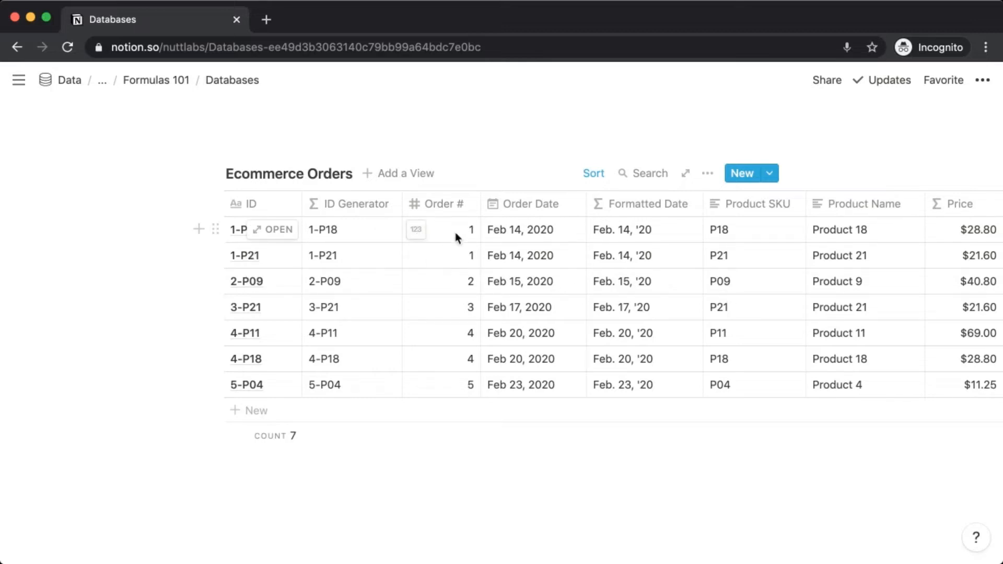
{"action": "left_click", "coordinate": [345, 231]}
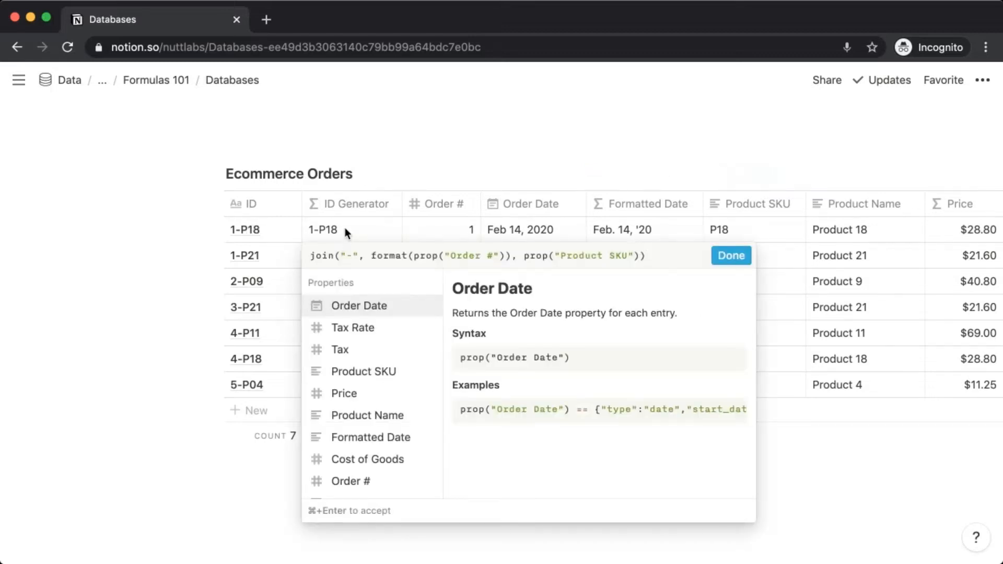
{"action": "key", "text": "super+a"}
{"action": "key", "text": "BackSpace"}
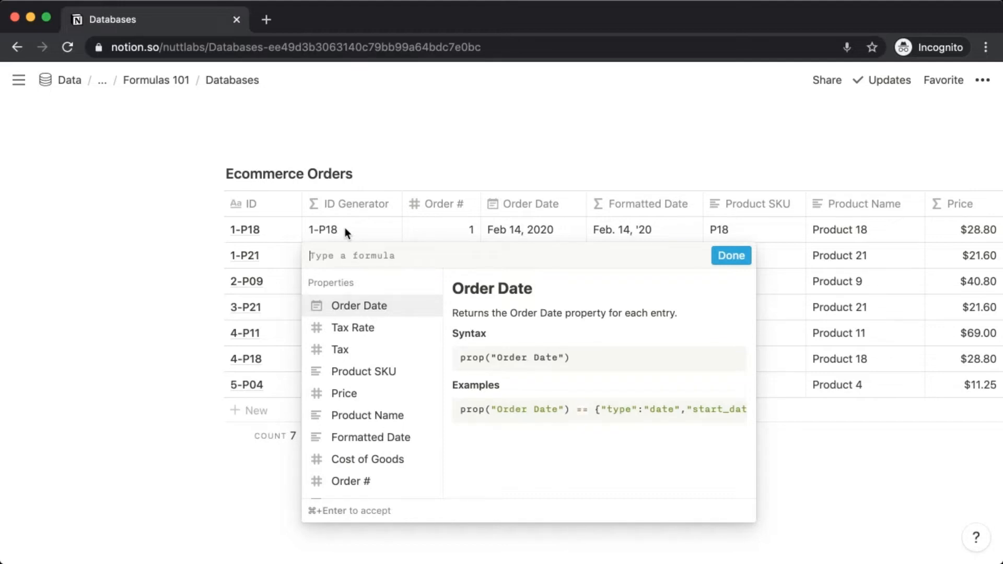
{"action": "type", "text": "j"}
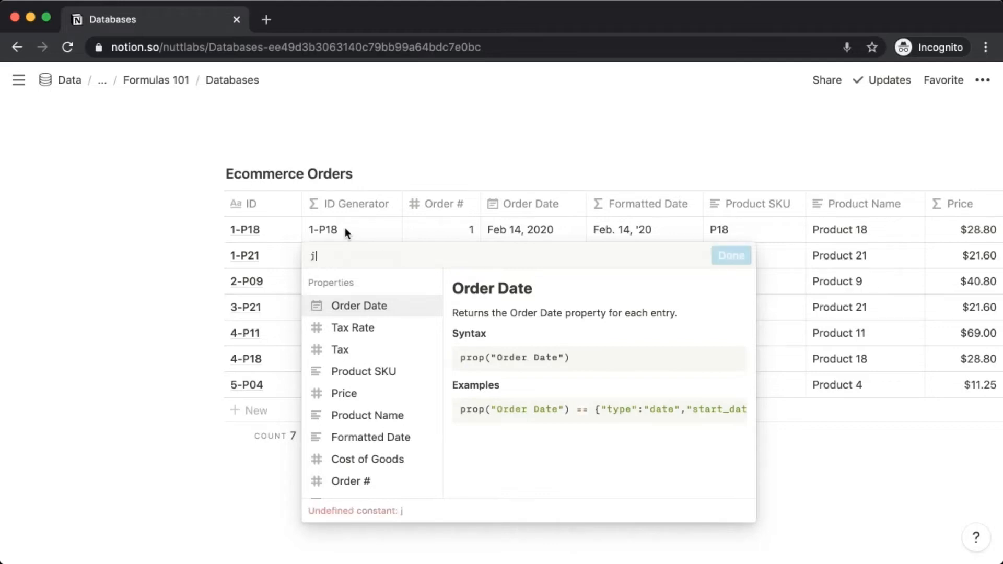
{"action": "type", "text": "oin("}
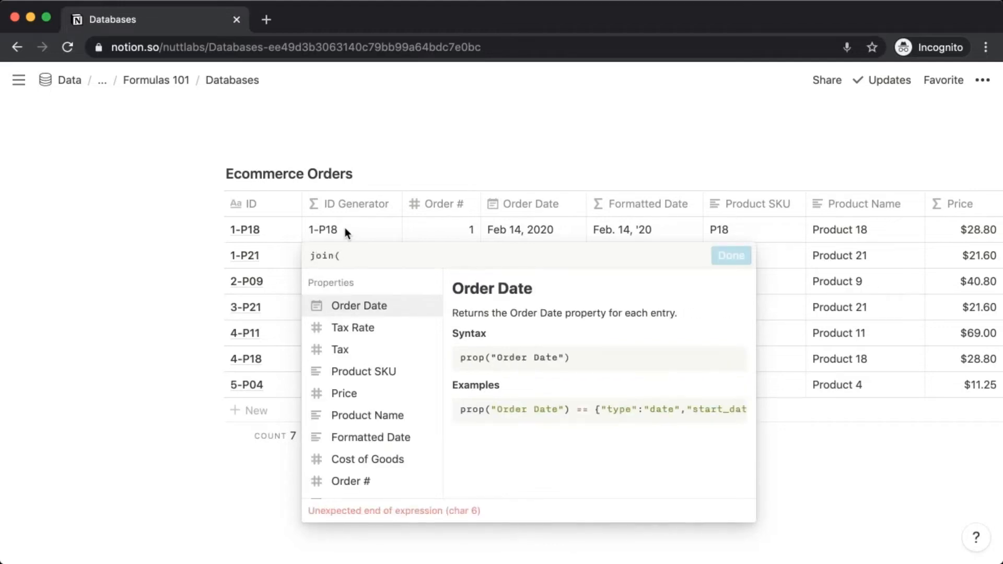
{"action": "type", "text": " \"-\""}
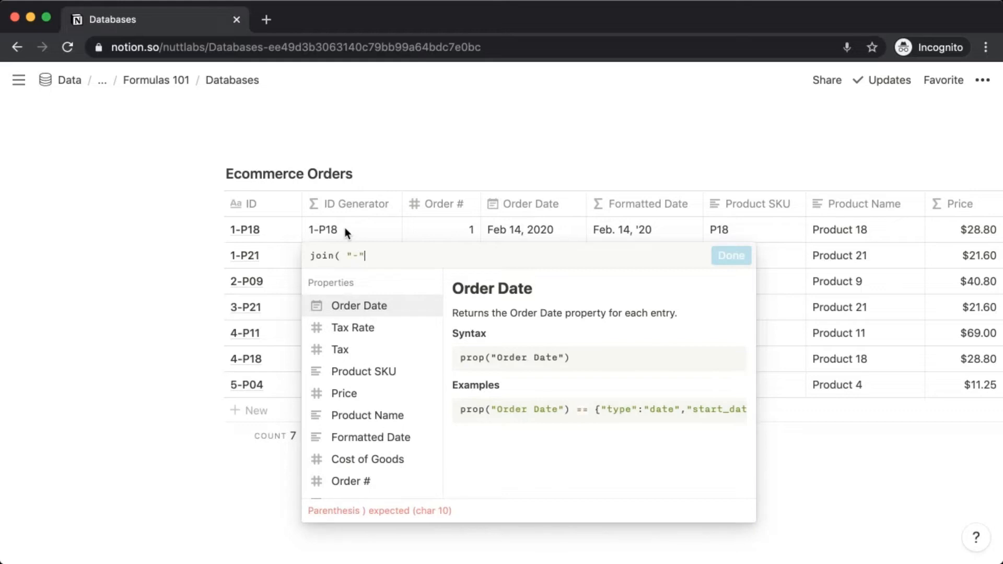
{"action": "type", "text": ", "}
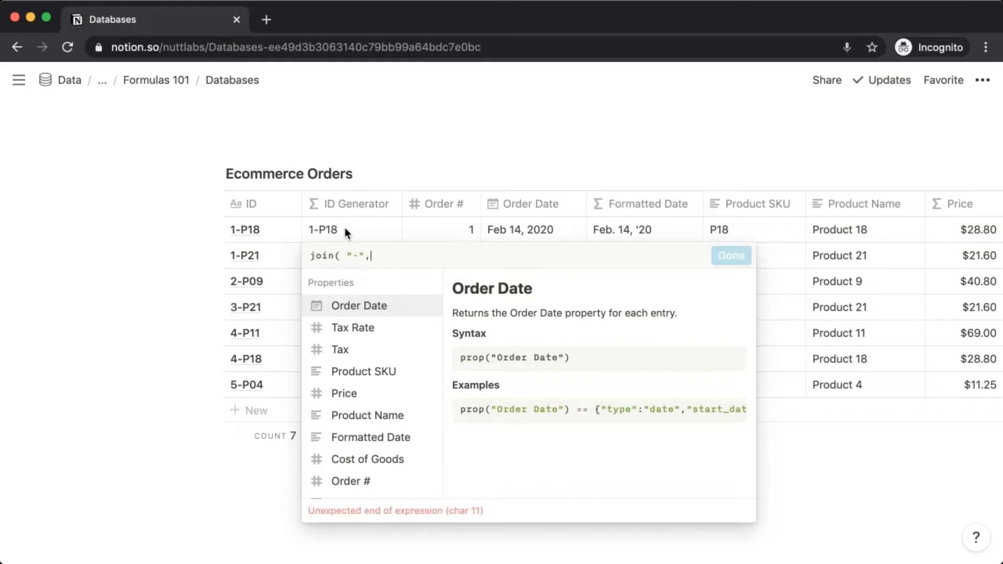
{"action": "type", "text": "prop("}
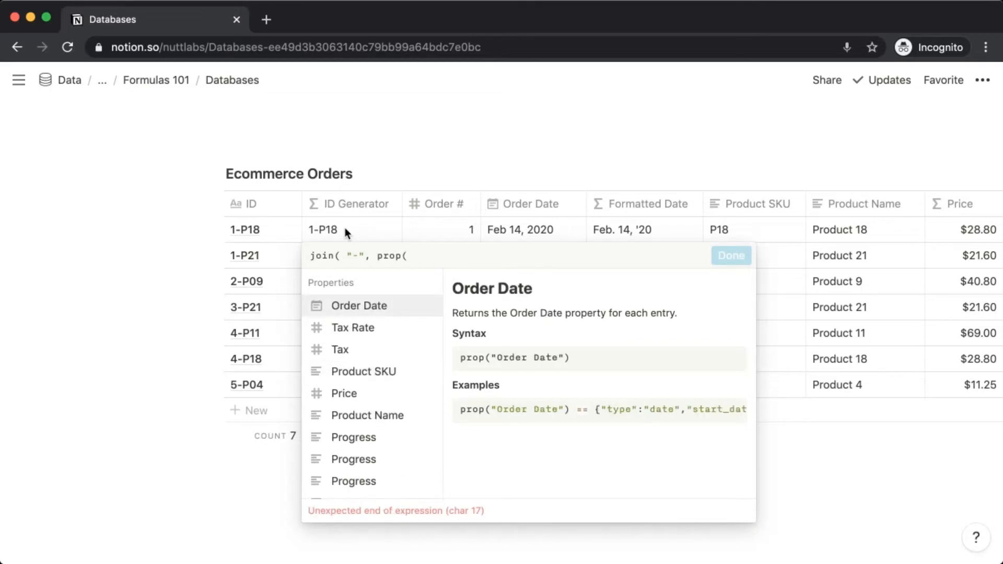
{"action": "type", "text": " \"Order"}
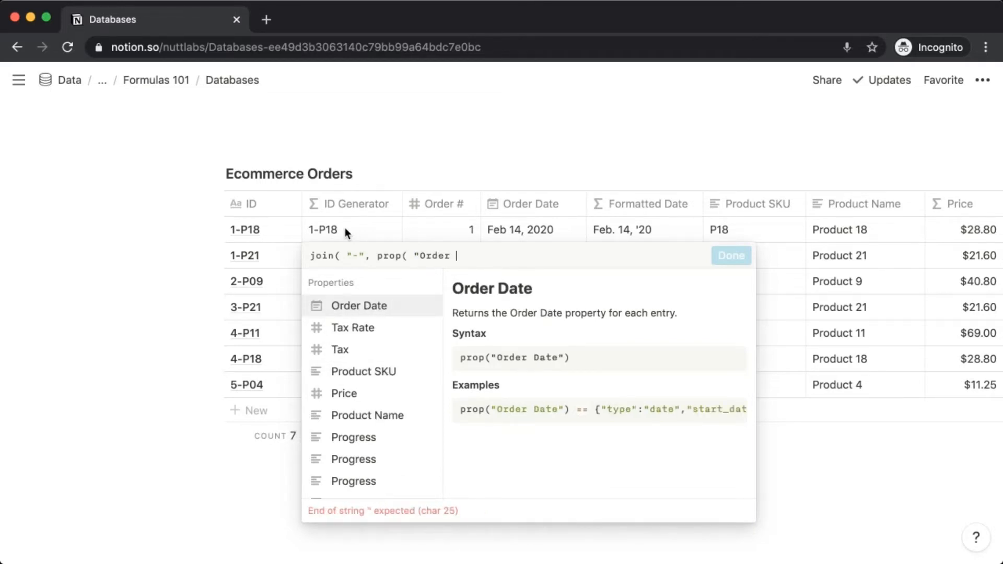
{"action": "type", "text": " #\" ), pro"}
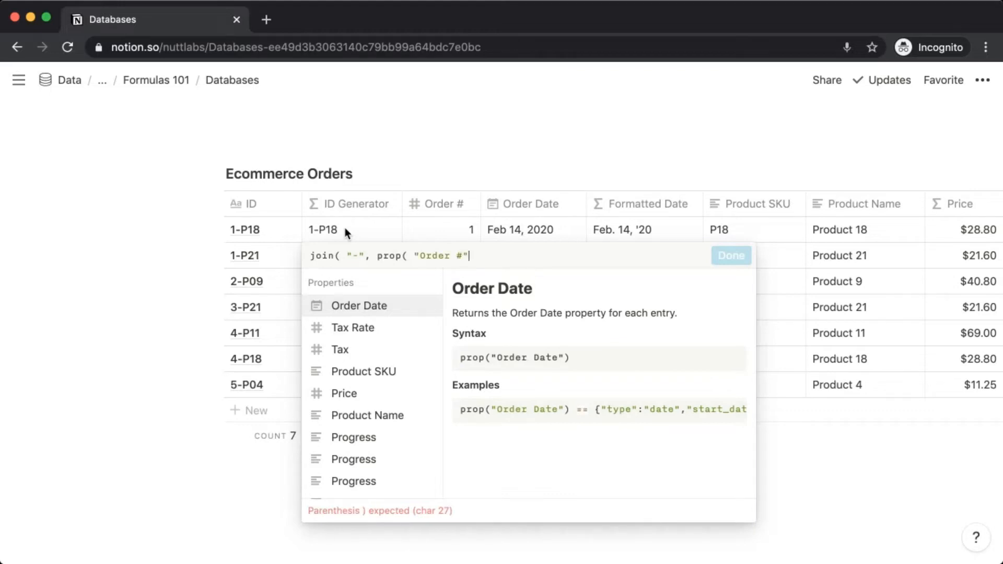
{"action": "type", "text": "p( "}
{"action": "type", "text": "\"Produc"}
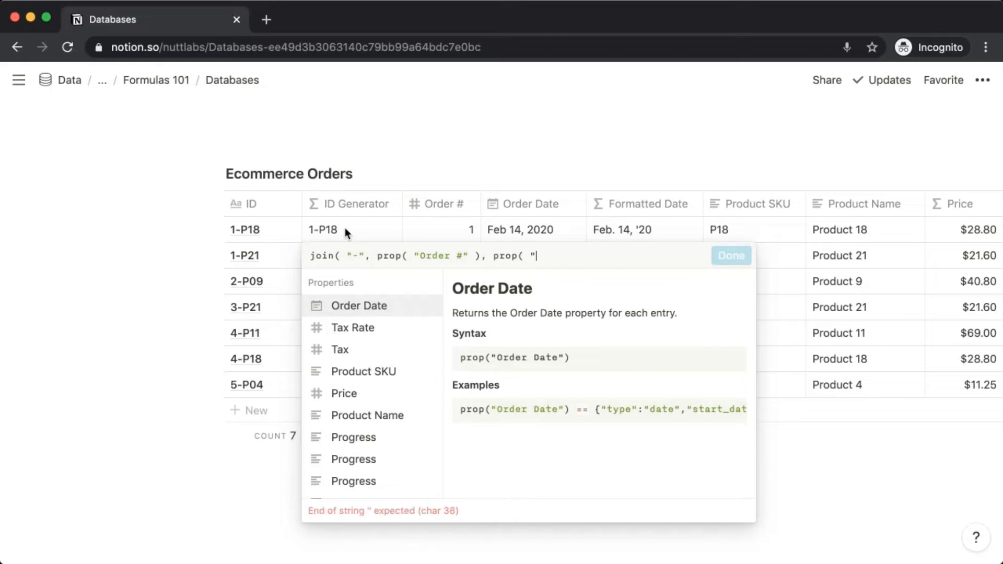
{"action": "type", "text": "t SKU\" ) "}
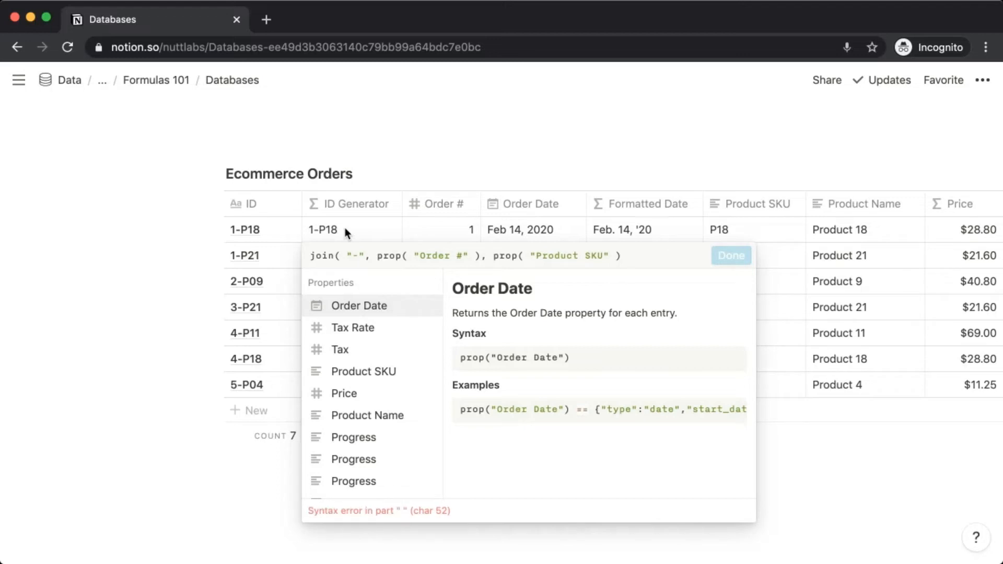
{"action": "type", "text": ")"}
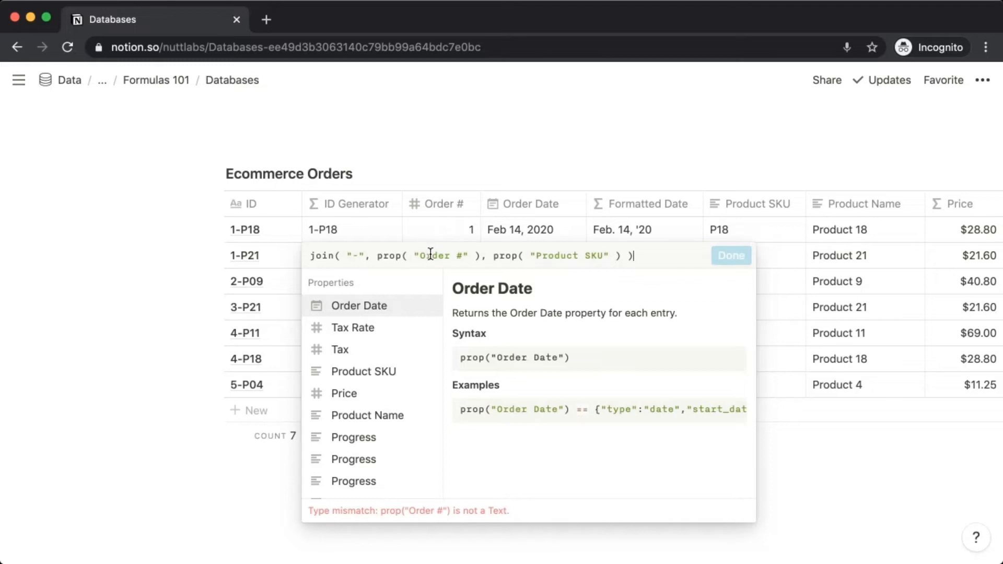
Wrap prop( "Order #" ) in the format() function in the ID Generator formula and save it
{"action": "left_click", "coordinate": [377, 256]}
{"action": "type", "text": "format("}
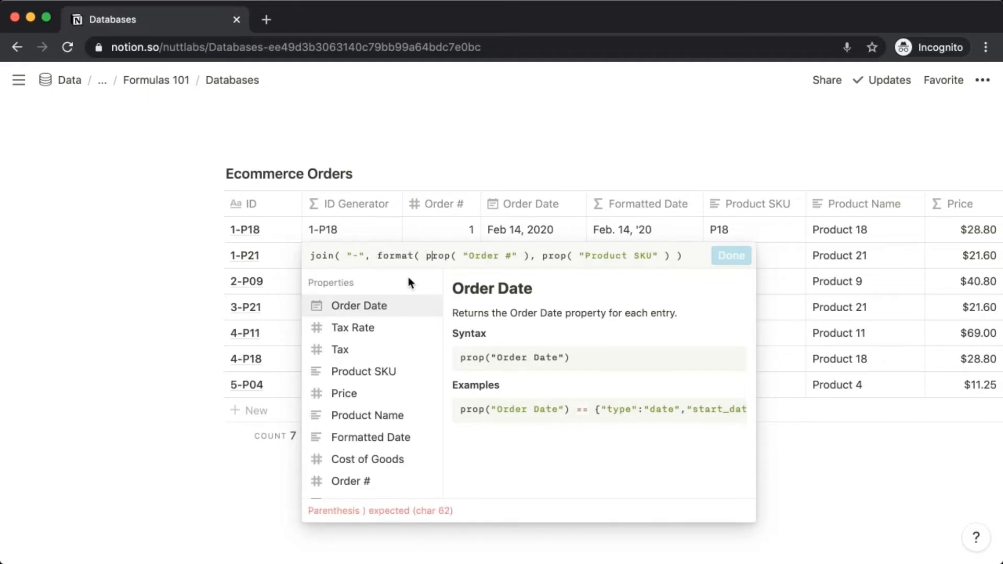
{"action": "key", "text": "Right"}
{"action": "key", "text": "Right"}
{"action": "key", "text": "Right"}
{"action": "key", "text": "Right"}
{"action": "key", "text": "Right"}
{"action": "key", "text": "Right"}
{"action": "key", "text": "Right"}
{"action": "key", "text": "Right"}
{"action": "key", "text": "Right"}
{"action": "key", "text": "Right"}
{"action": "key", "text": "Right"}
{"action": "key", "text": "Right"}
{"action": "key", "text": "Right"}
{"action": "key", "text": "Right"}
{"action": "key", "text": "Right"}
{"action": "key", "text": "Right"}
{"action": "type", "text": ")"}
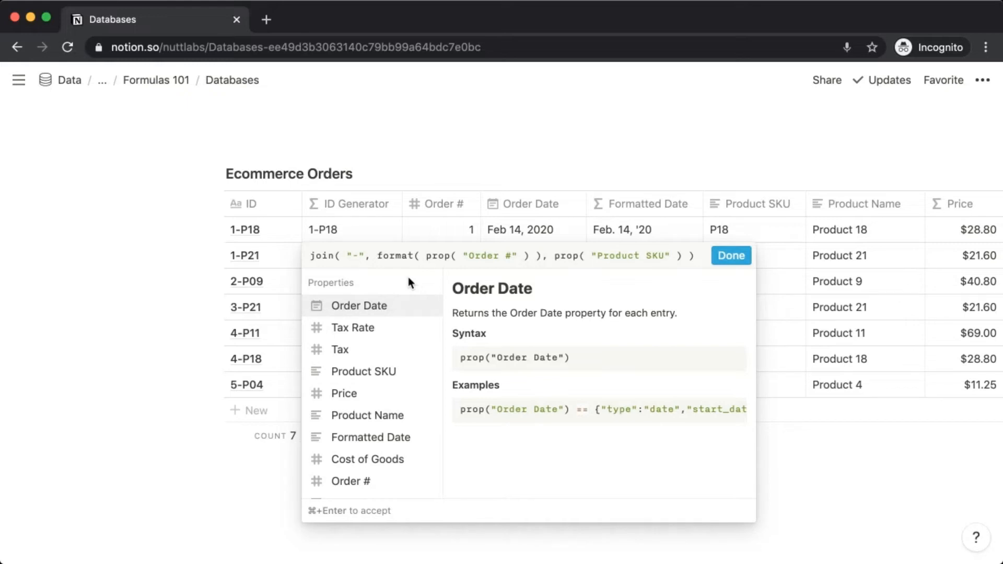
{"action": "key", "text": "super+Return"}
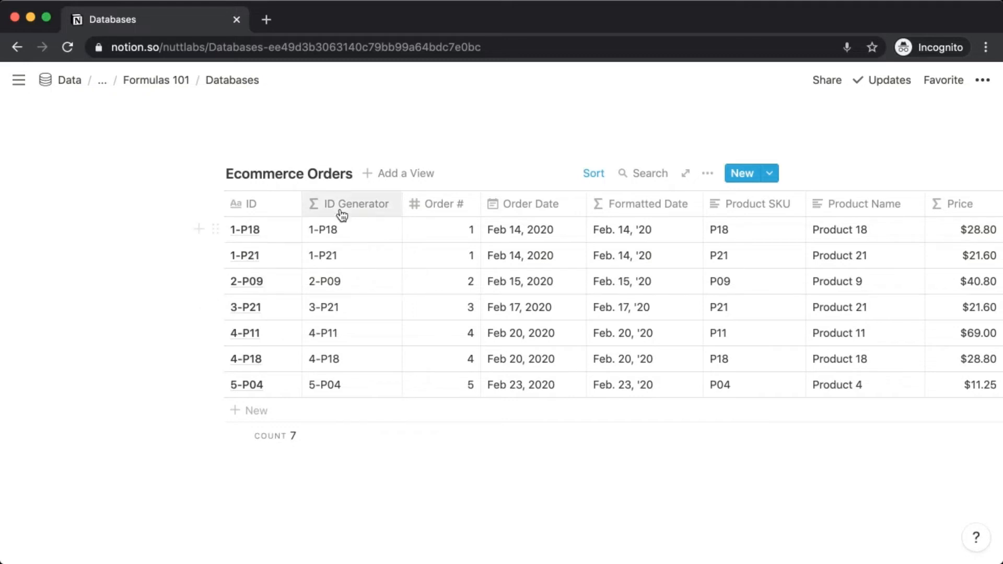
Copy all seven ID Generator values and paste them into the ID column, starting at the first row
{"action": "left_click_drag", "start_coordinate": [350, 229], "coordinate": [344, 380]}
{"action": "key", "text": "super+c"}
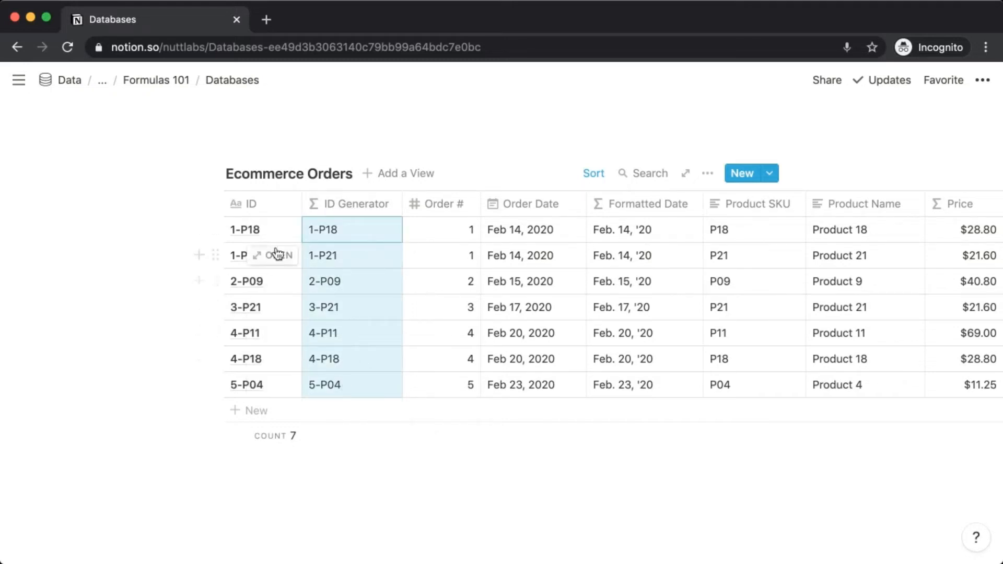
{"action": "left_click", "coordinate": [232, 230]}
{"action": "key", "text": "super+v"}
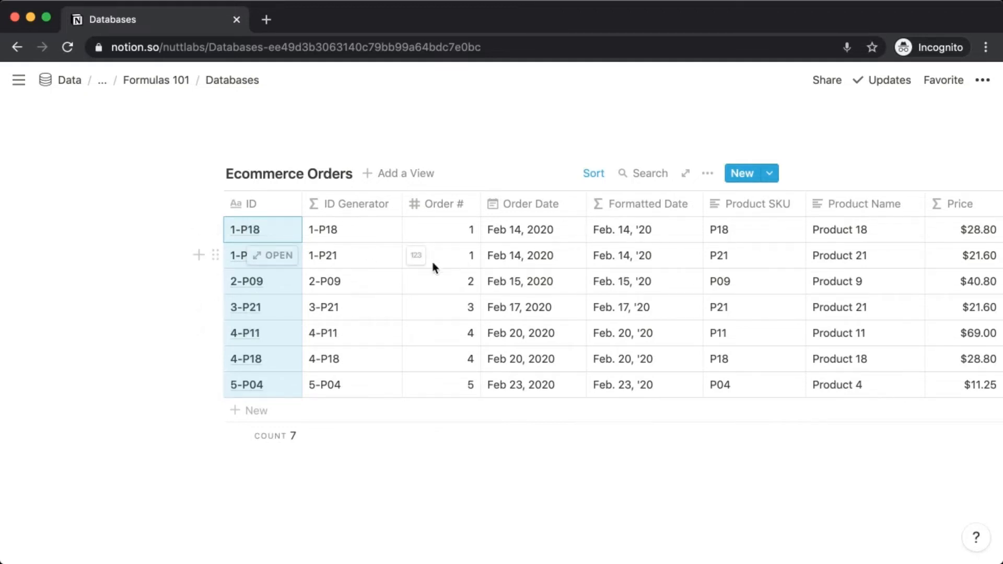
Replace the Formatted Date column's formula with format( prop( "Order Date" ), "MMM. DD, 'YY" )
{"action": "scroll", "coordinate": [458, 285], "scroll_direction": "right", "scroll_amount": 5}
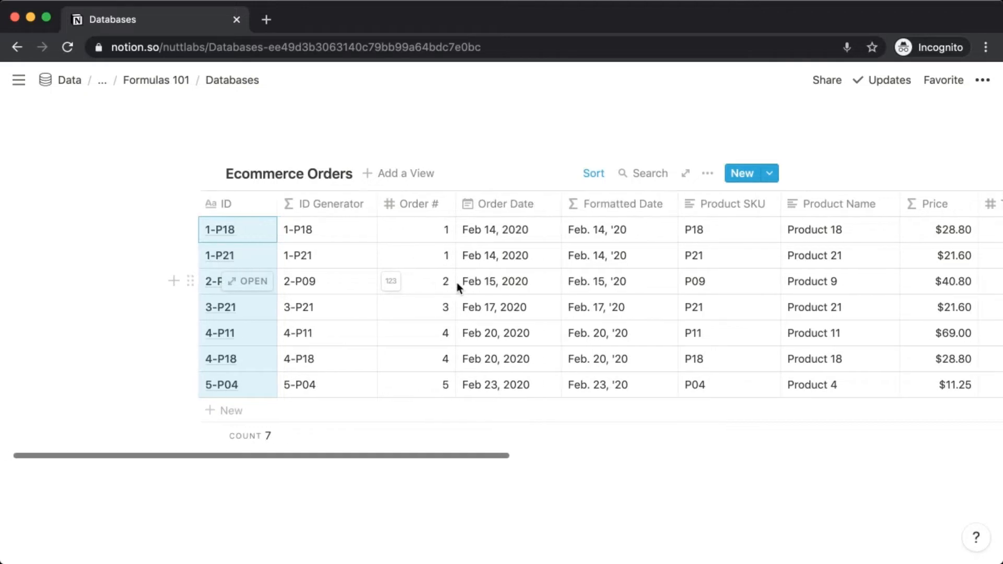
{"action": "scroll", "coordinate": [457, 282], "scroll_direction": "right", "scroll_amount": 1}
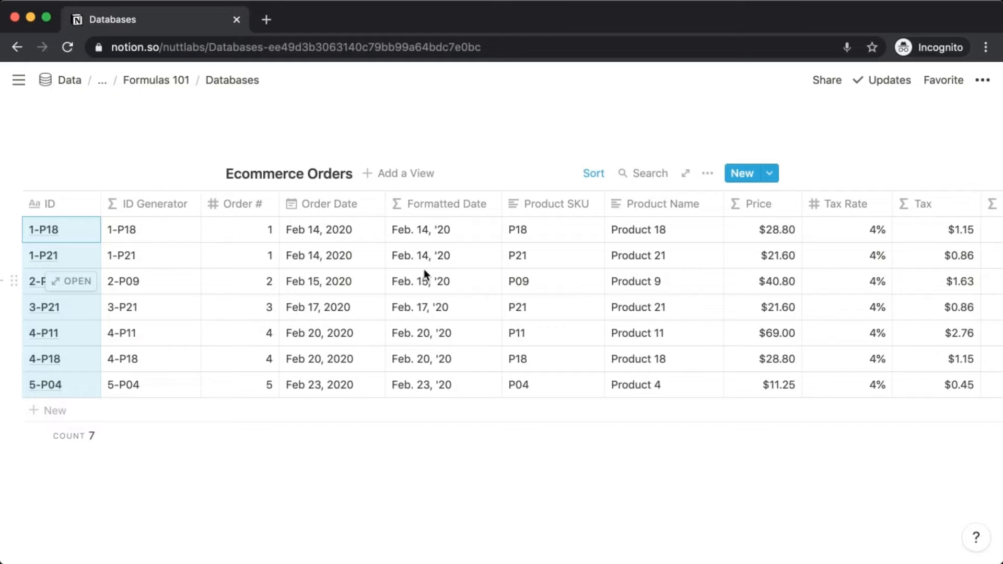
{"action": "left_click", "coordinate": [421, 231]}
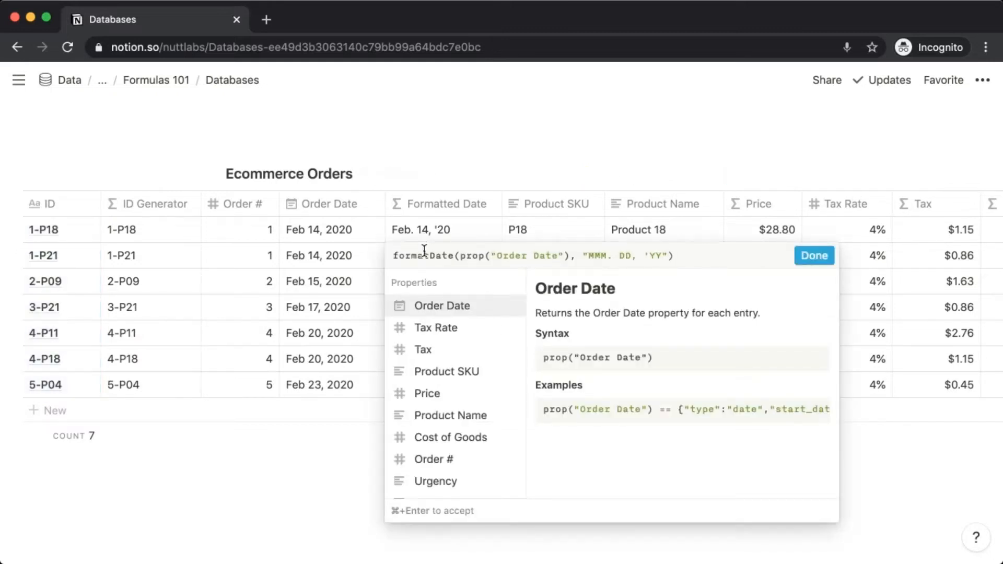
{"action": "left_click", "coordinate": [453, 256]}
{"action": "key", "text": "super+a"}
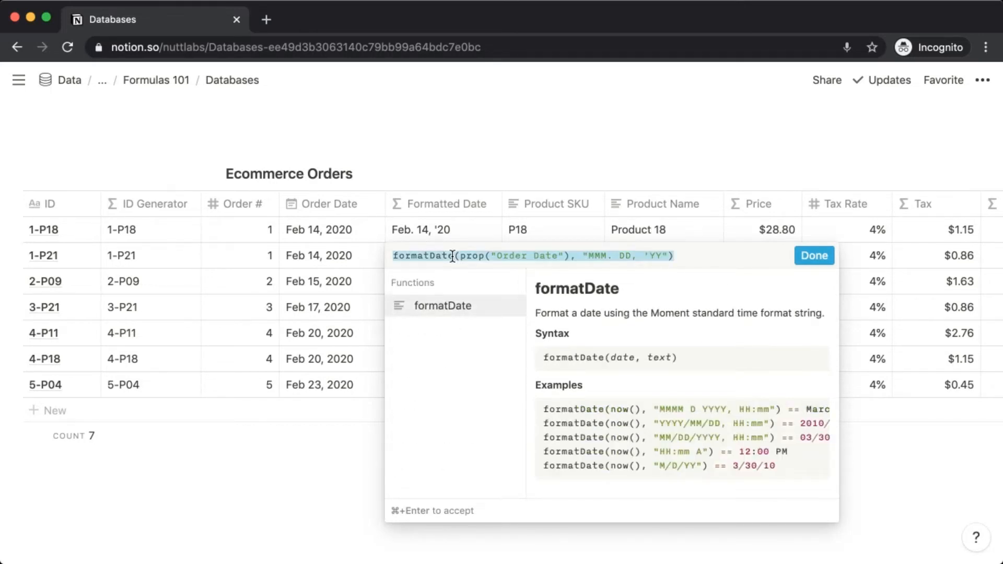
{"action": "type", "text": "format("}
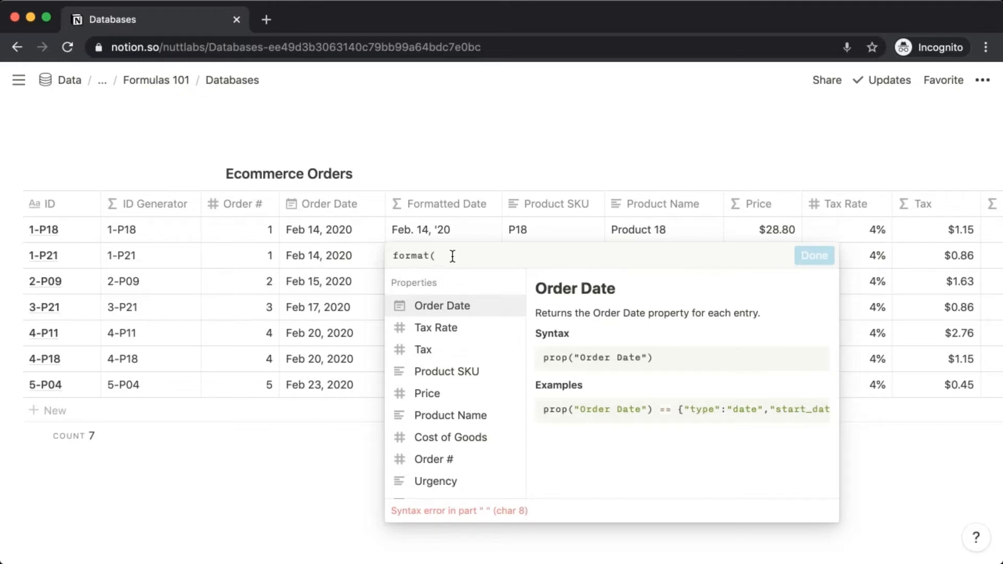
{"action": "type", "text": "prop"}
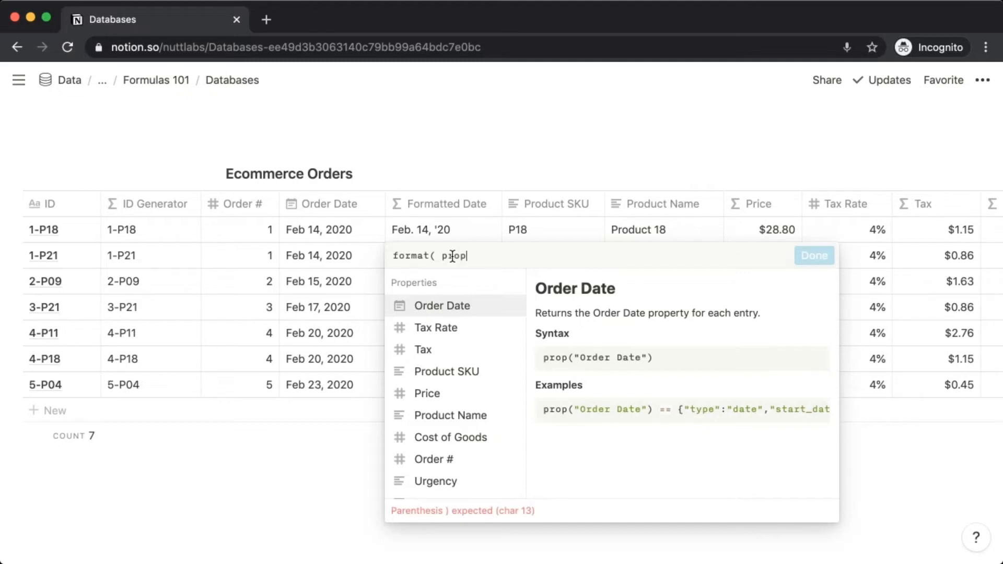
{"action": "type", "text": "( \"Ord"}
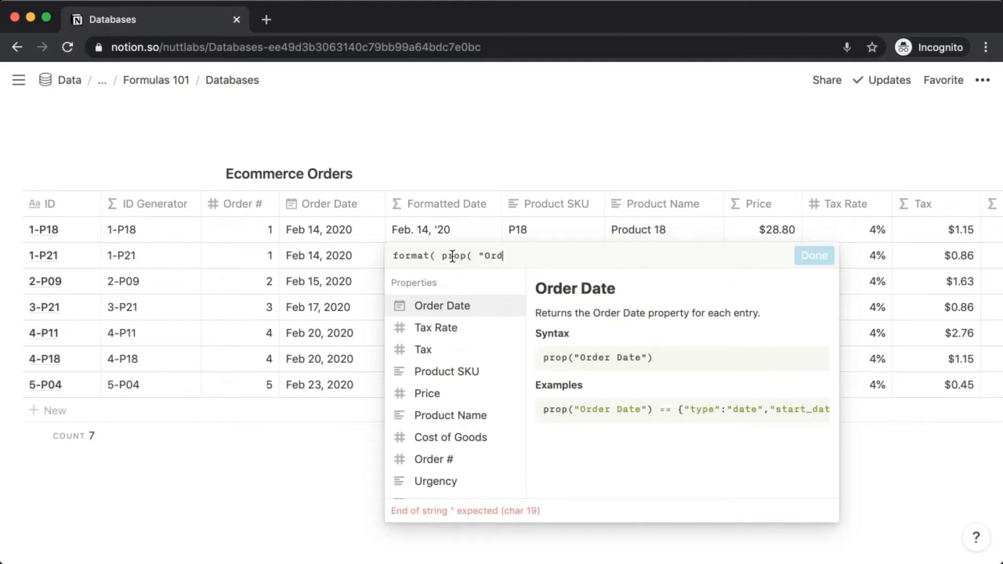
{"action": "type", "text": "er Date\""}
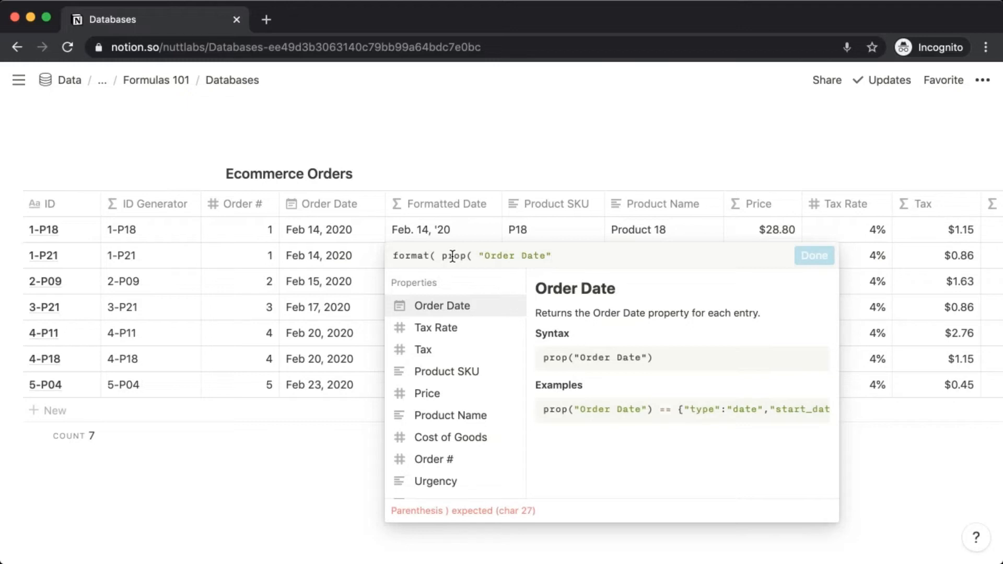
{"action": "type", "text": " ), \""}
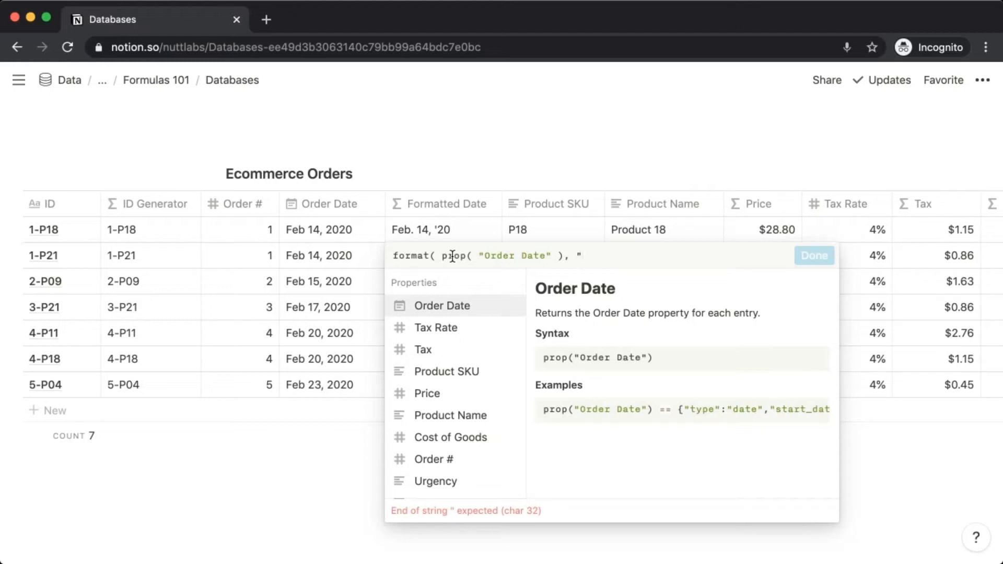
{"action": "type", "text": "MMM."}
{"action": "type", "text": "DD, 'YY\""}
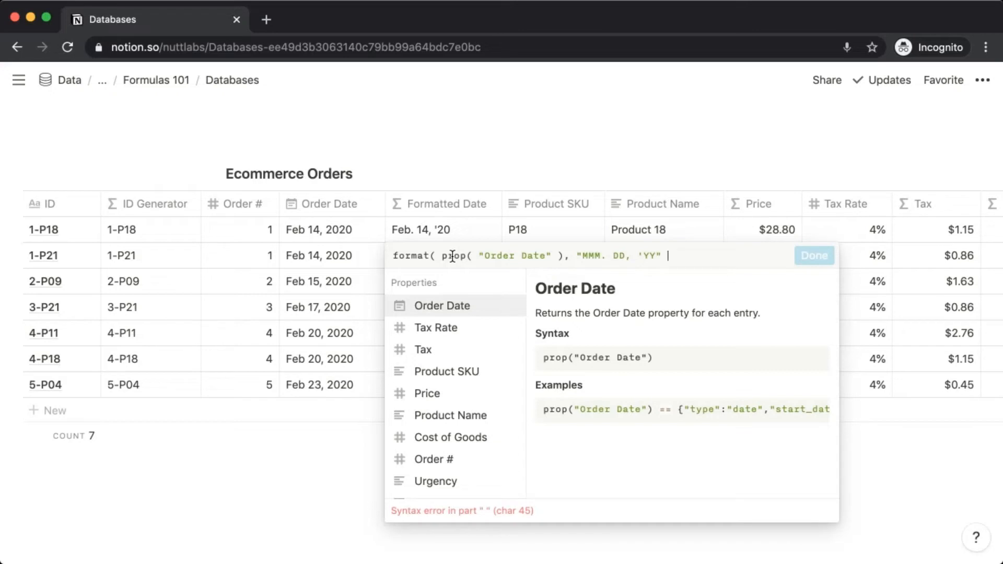
{"action": "type", "text": " )"}
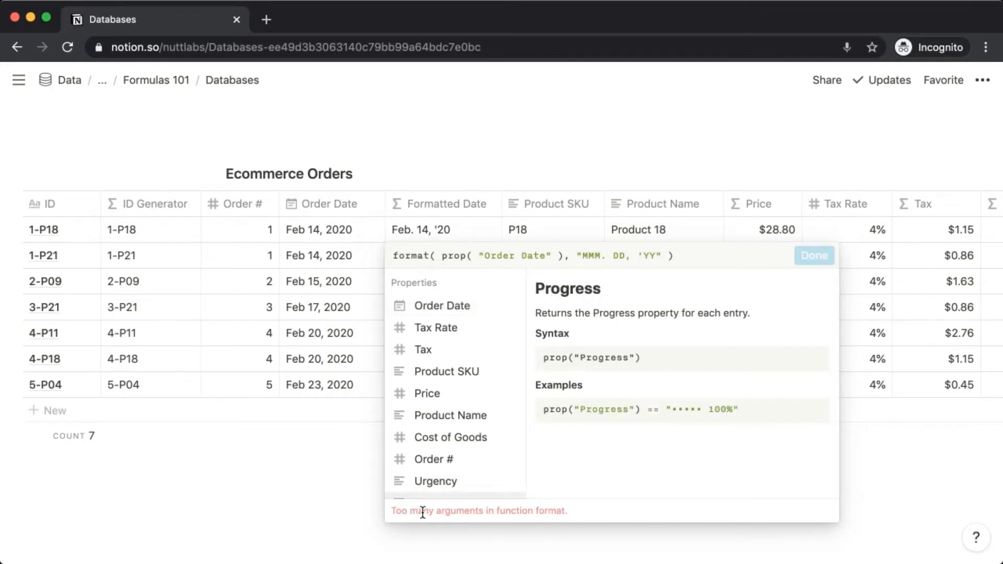
Change the format function to formatDate in the Formatted Date formula and save it
{"action": "left_click", "coordinate": [428, 256]}
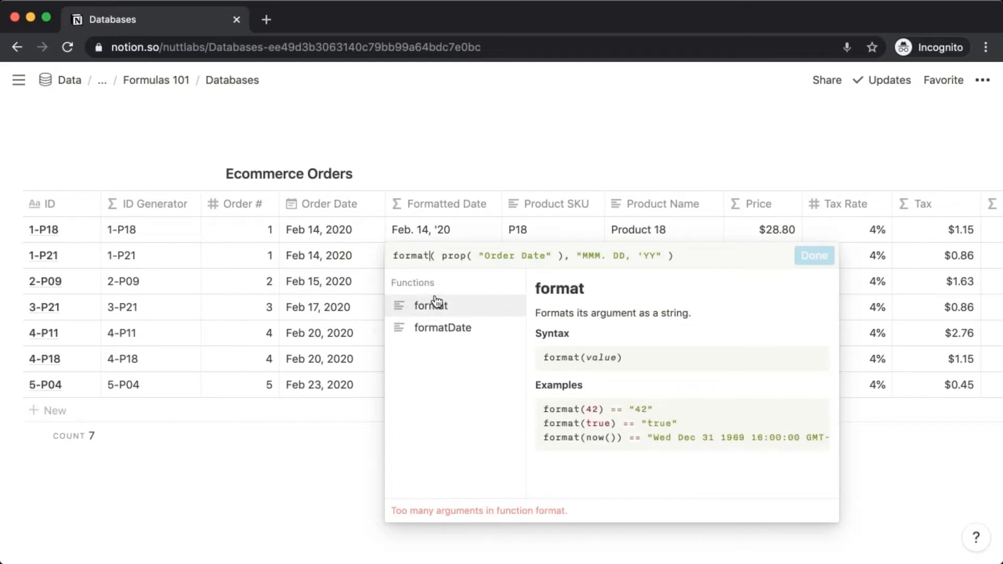
{"action": "type", "text": "Date"}
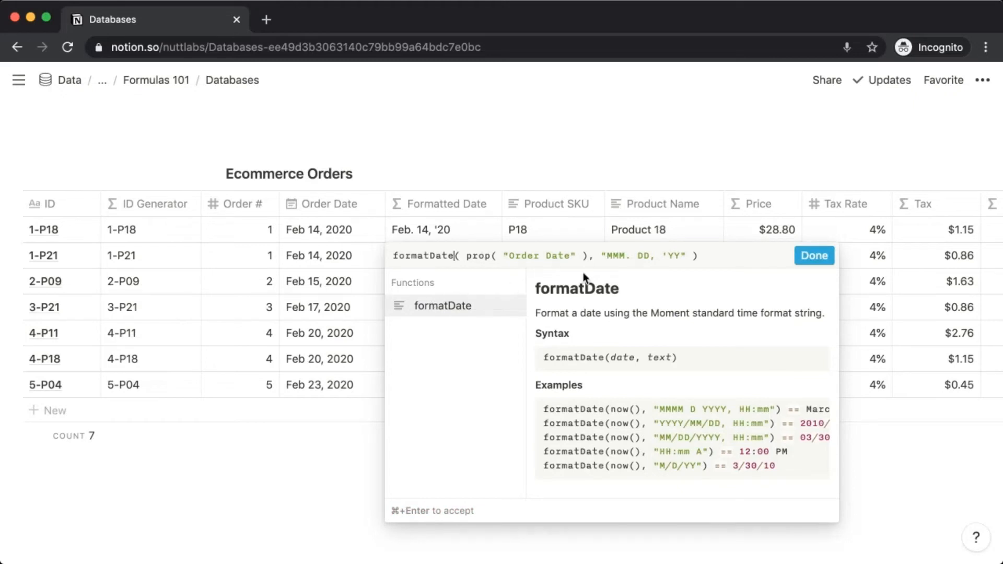
{"action": "left_click", "coordinate": [702, 256]}
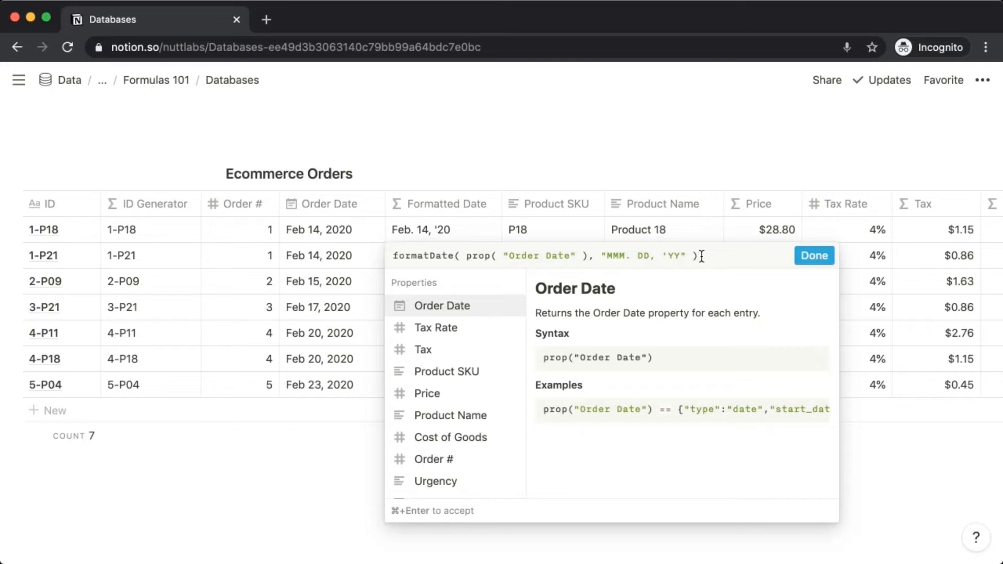
{"action": "key", "text": "super+Return"}
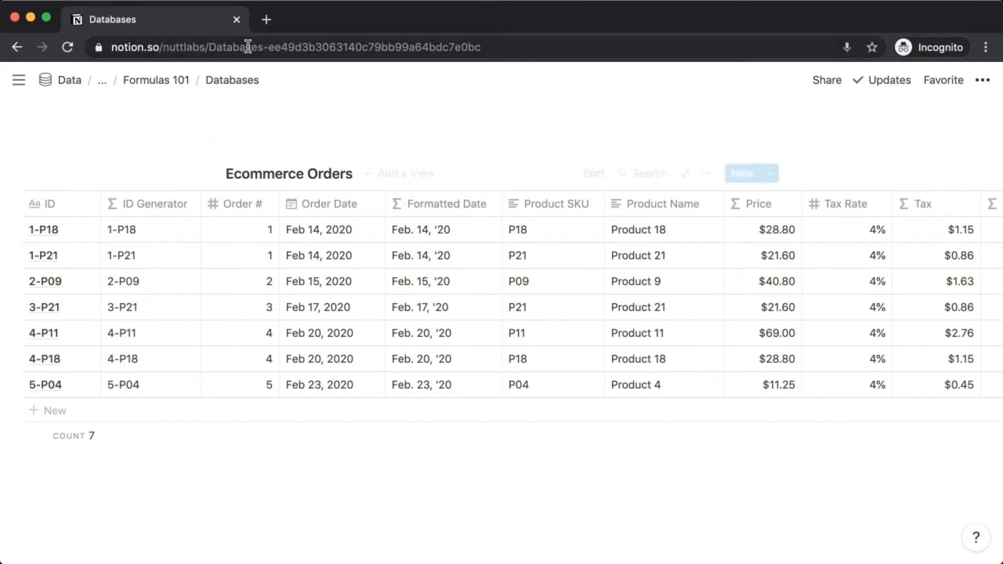
Open the formula cheat sheet at notion.vip/formulas in a new browser tab and go to its Date Formats section
{"action": "left_click", "coordinate": [266, 20]}
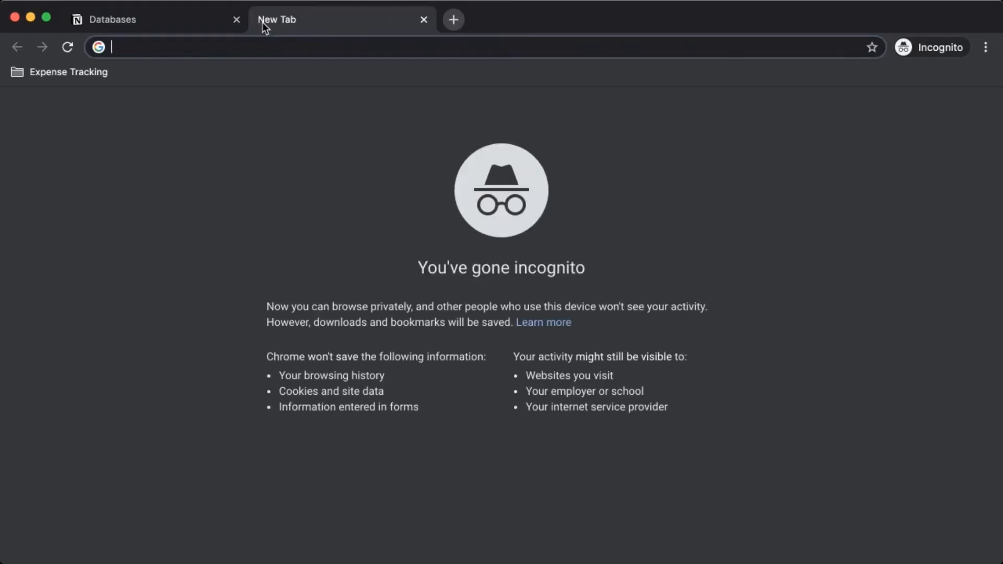
{"action": "type", "text": "notion.vip/"}
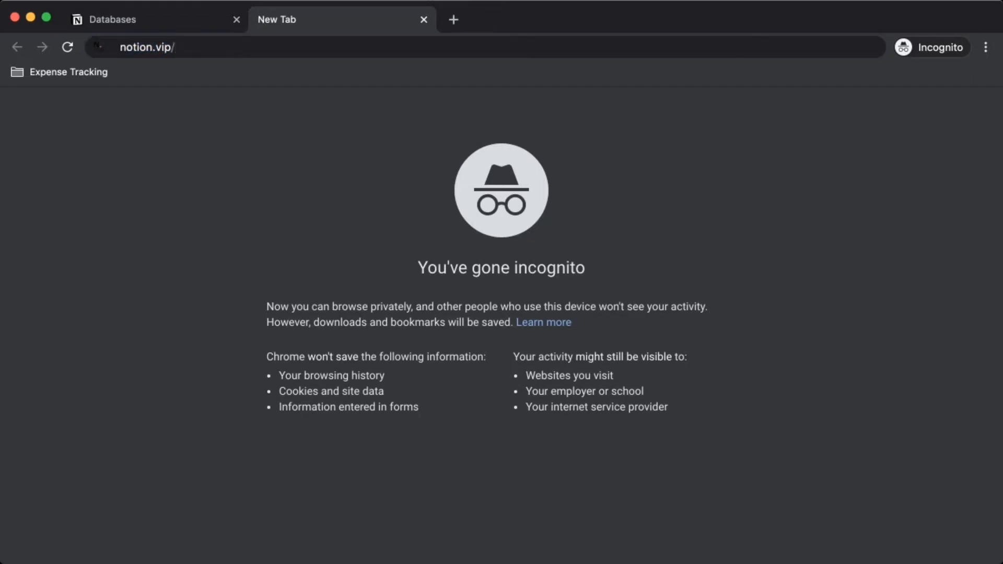
{"action": "type", "text": "for"}
{"action": "key", "text": "Return"}
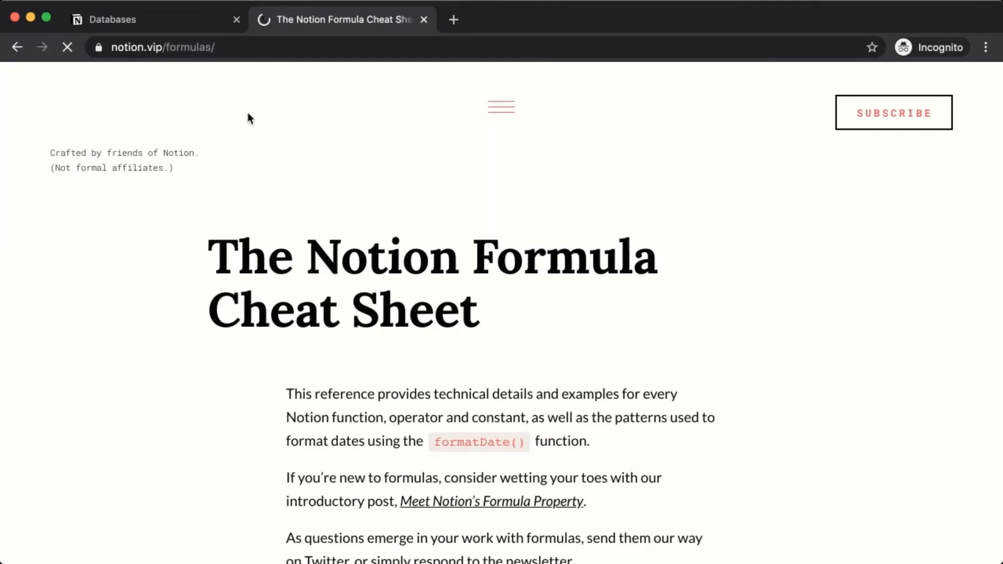
{"action": "scroll", "coordinate": [249, 230], "scroll_direction": "down", "scroll_amount": 7}
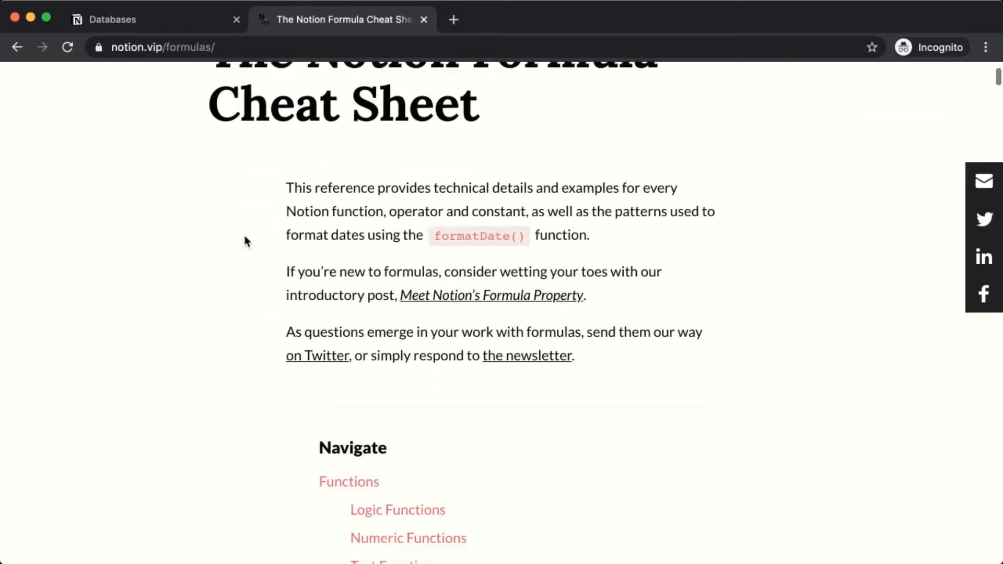
{"action": "scroll", "coordinate": [246, 240], "scroll_direction": "down", "scroll_amount": 3}
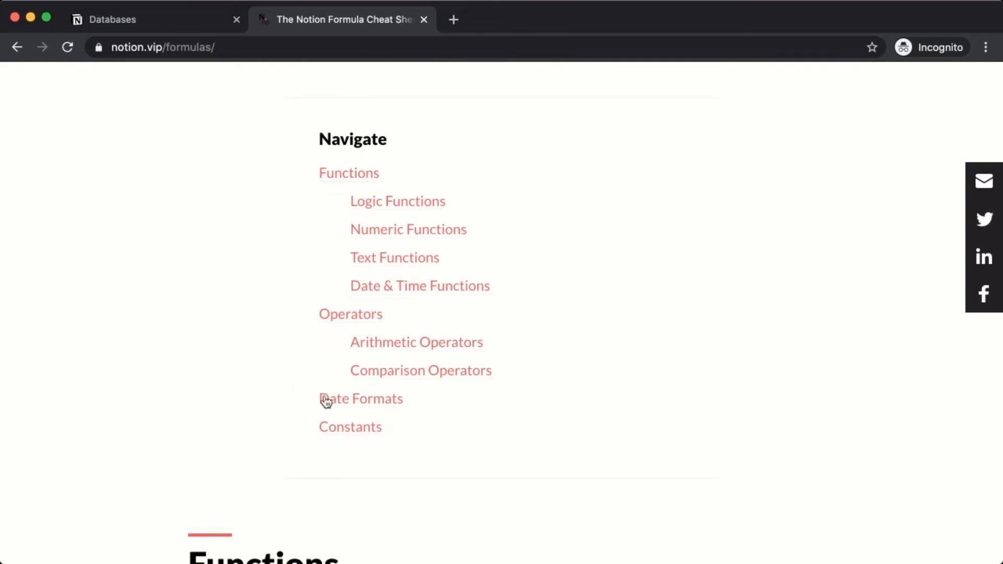
{"action": "left_click", "coordinate": [346, 401]}
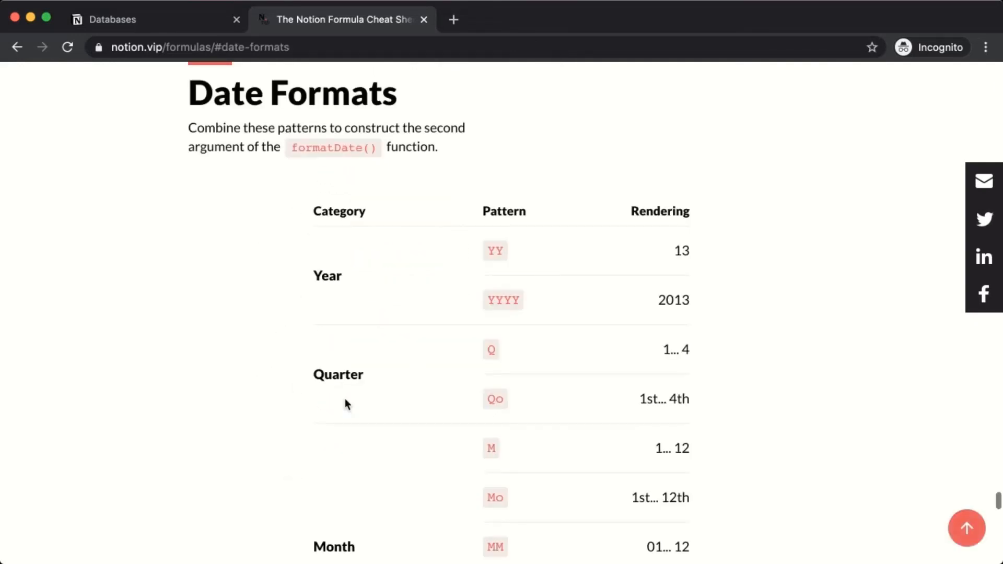
Examine the Date Formats table's patterns and renderings, from year through timezone offset, for use with formatDate()
{"action": "scroll", "coordinate": [259, 393], "scroll_direction": "down", "scroll_amount": 2}
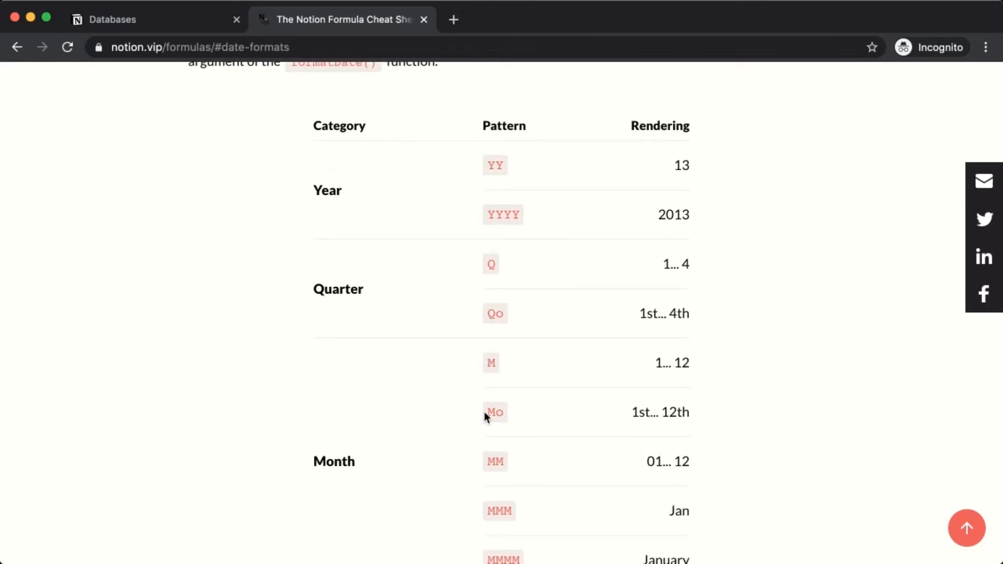
{"action": "scroll", "coordinate": [485, 413], "scroll_direction": "down", "scroll_amount": 2}
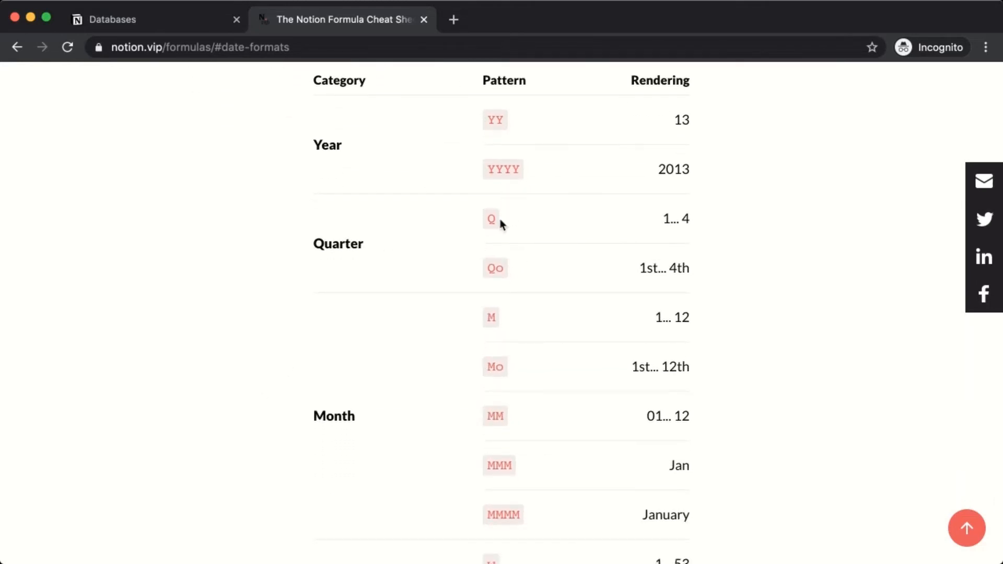
{"action": "scroll", "coordinate": [490, 403], "scroll_direction": "down", "scroll_amount": 3}
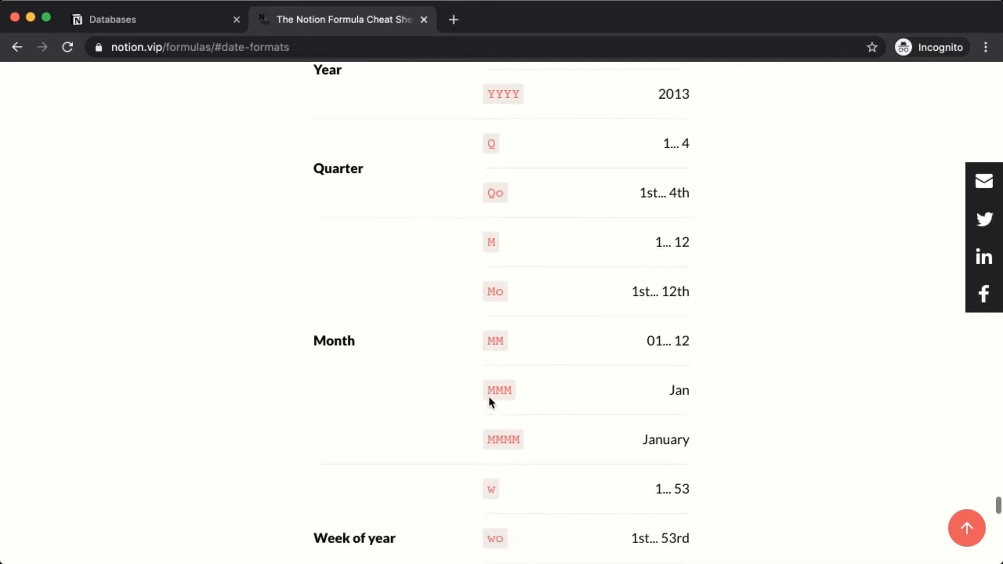
{"action": "scroll", "coordinate": [491, 403], "scroll_direction": "down", "scroll_amount": 8}
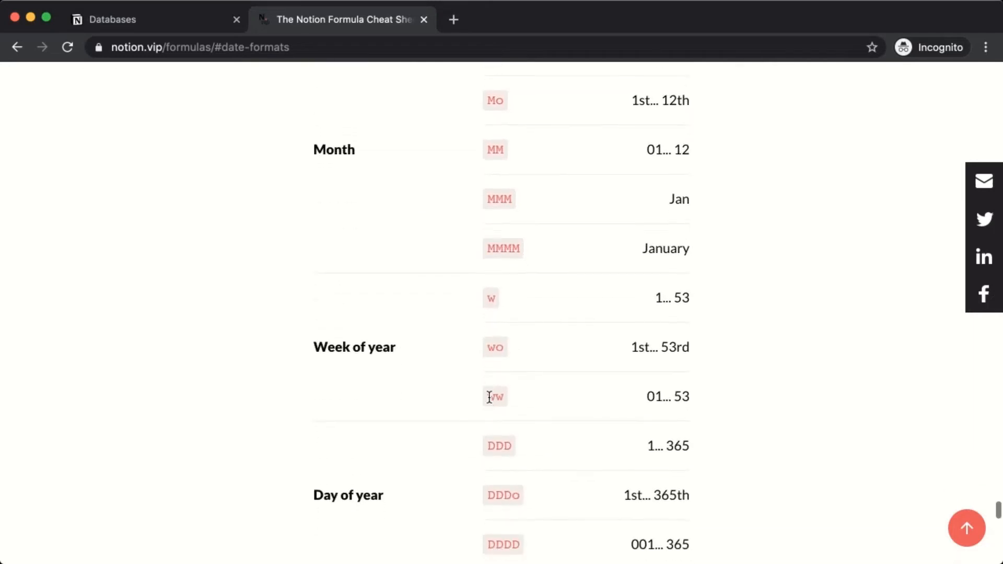
{"action": "scroll", "coordinate": [490, 397], "scroll_direction": "down", "scroll_amount": 8}
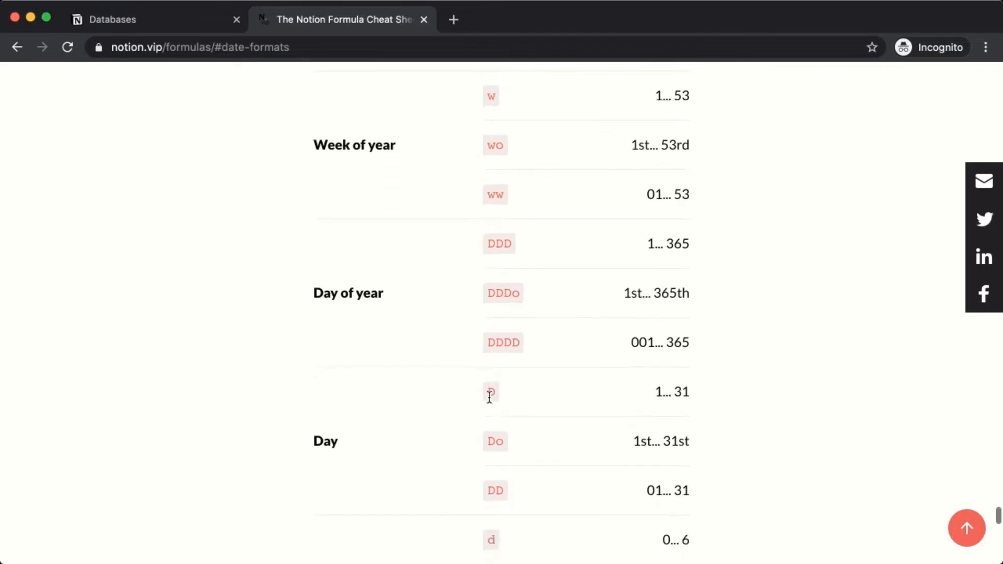
{"action": "scroll", "coordinate": [490, 397], "scroll_direction": "up", "scroll_amount": 20}
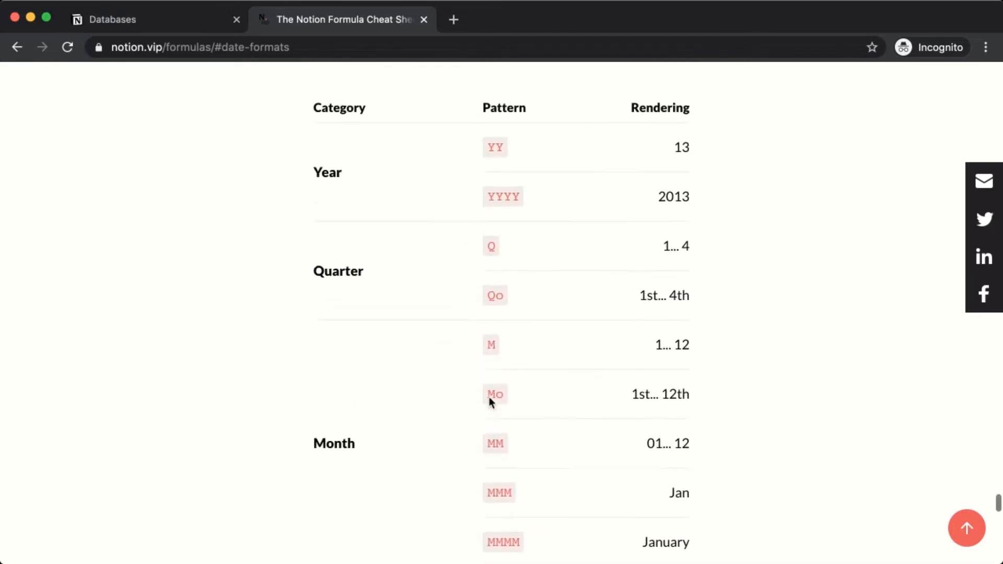
{"action": "scroll", "coordinate": [490, 397], "scroll_direction": "up", "scroll_amount": 2}
{"action": "scroll", "coordinate": [490, 397], "scroll_direction": "down", "scroll_amount": 14}
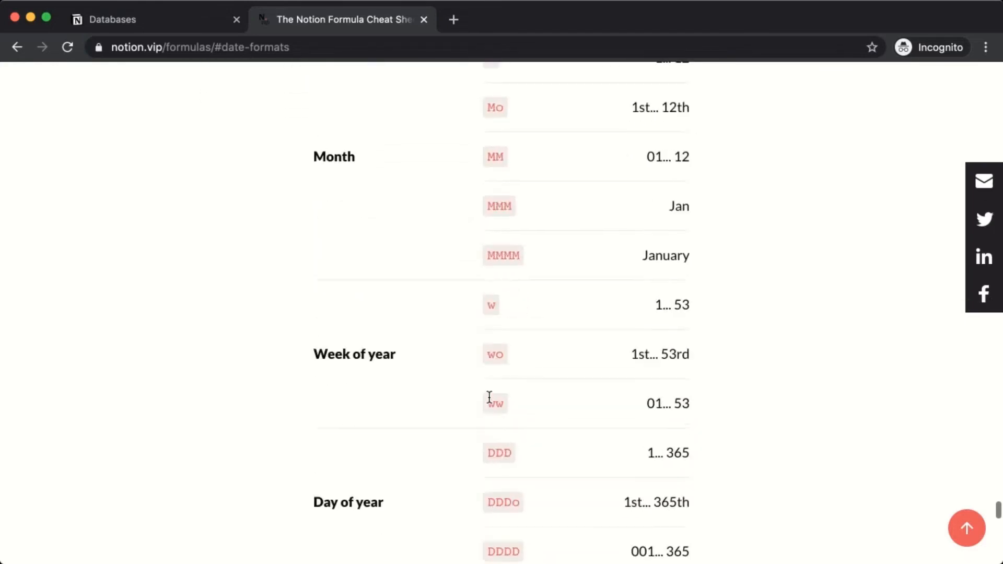
{"action": "scroll", "coordinate": [489, 397], "scroll_direction": "down", "scroll_amount": 16}
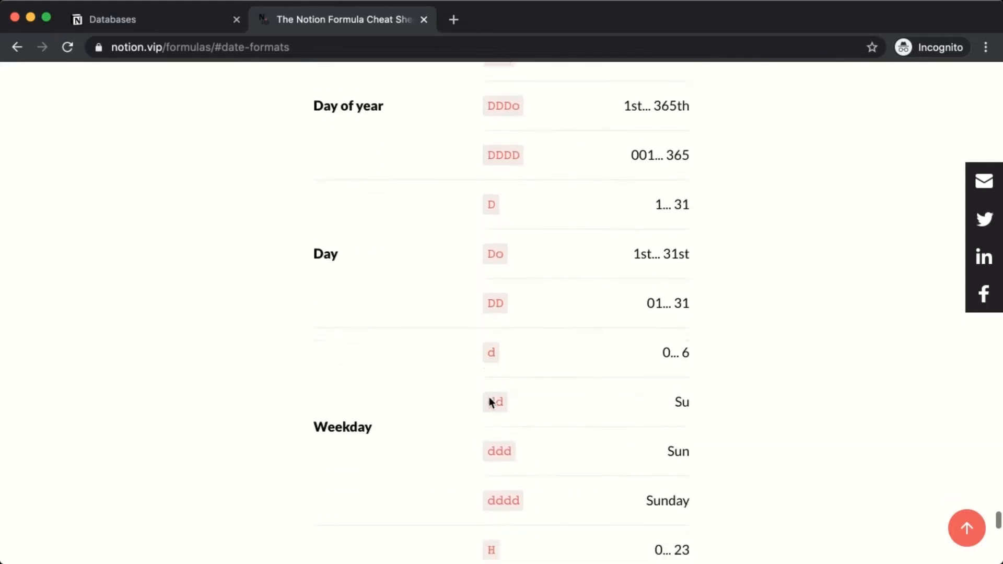
{"action": "scroll", "coordinate": [491, 401], "scroll_direction": "down", "scroll_amount": 15}
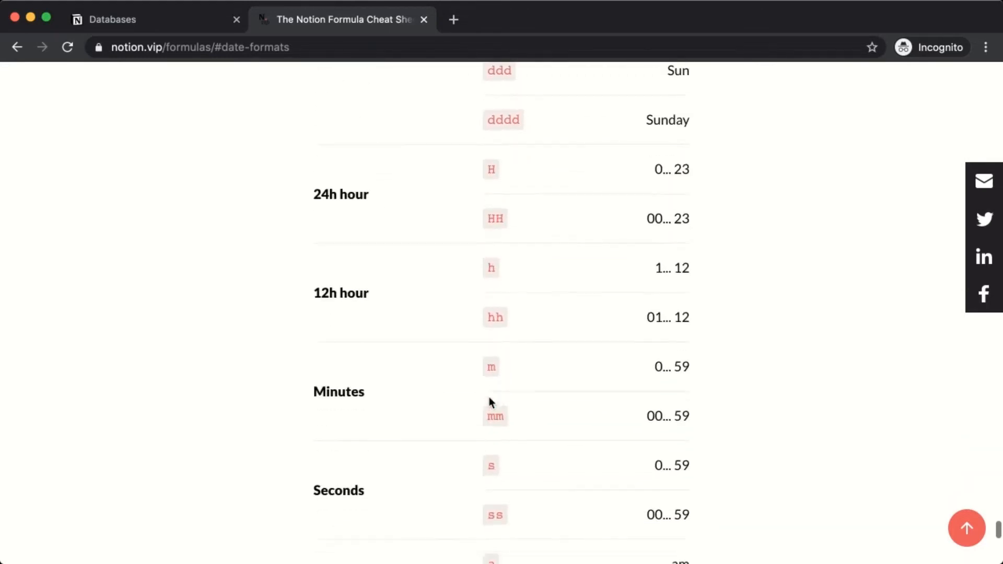
{"action": "scroll", "coordinate": [490, 402], "scroll_direction": "down", "scroll_amount": 7}
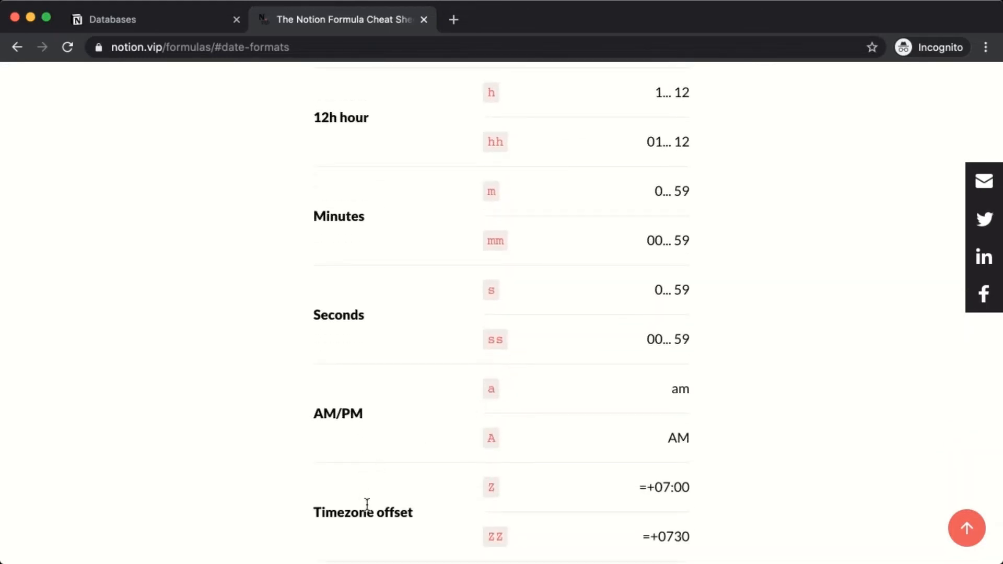
{"action": "scroll", "coordinate": [368, 504], "scroll_direction": "down", "scroll_amount": 4}
{"action": "scroll", "coordinate": [389, 443], "scroll_direction": "up", "scroll_amount": 14}
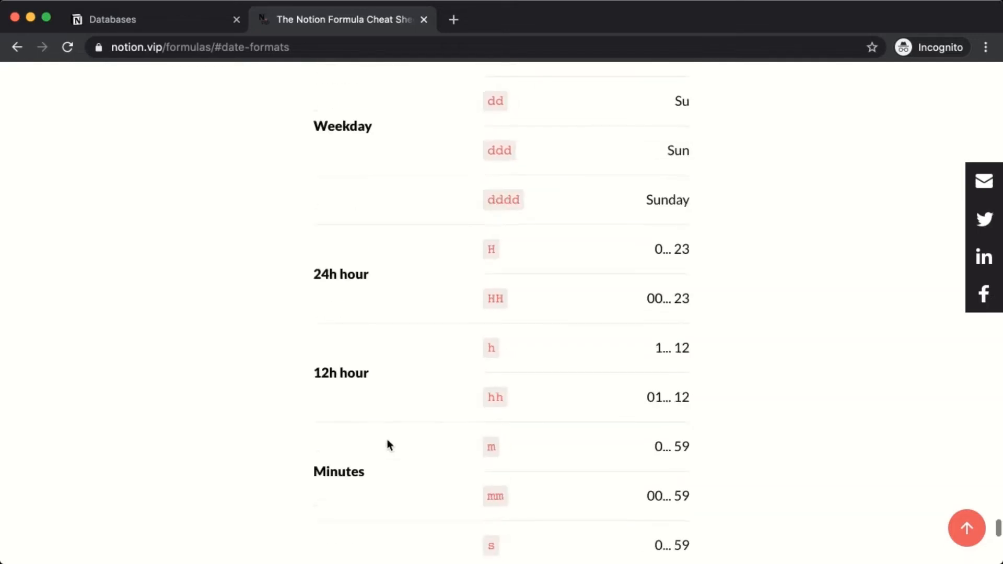
{"action": "scroll", "coordinate": [390, 446], "scroll_direction": "up", "scroll_amount": 20}
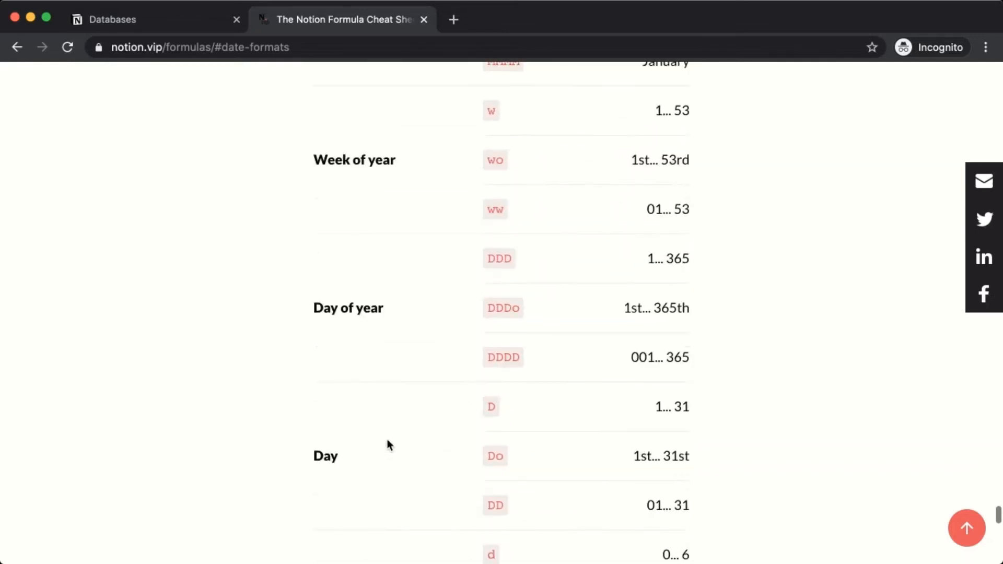
{"action": "scroll", "coordinate": [390, 445], "scroll_direction": "up", "scroll_amount": 5}
{"action": "scroll", "coordinate": [387, 442], "scroll_direction": "up", "scroll_amount": 6}
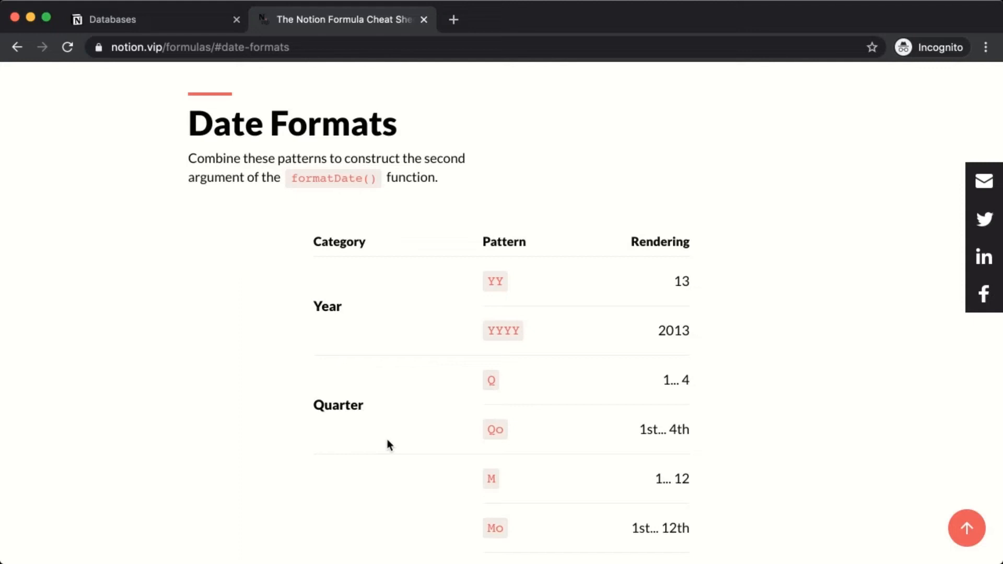
Return to the Notion Databases page and review the Formatted Date formula, then close it without changes
{"action": "left_click", "coordinate": [169, 23]}
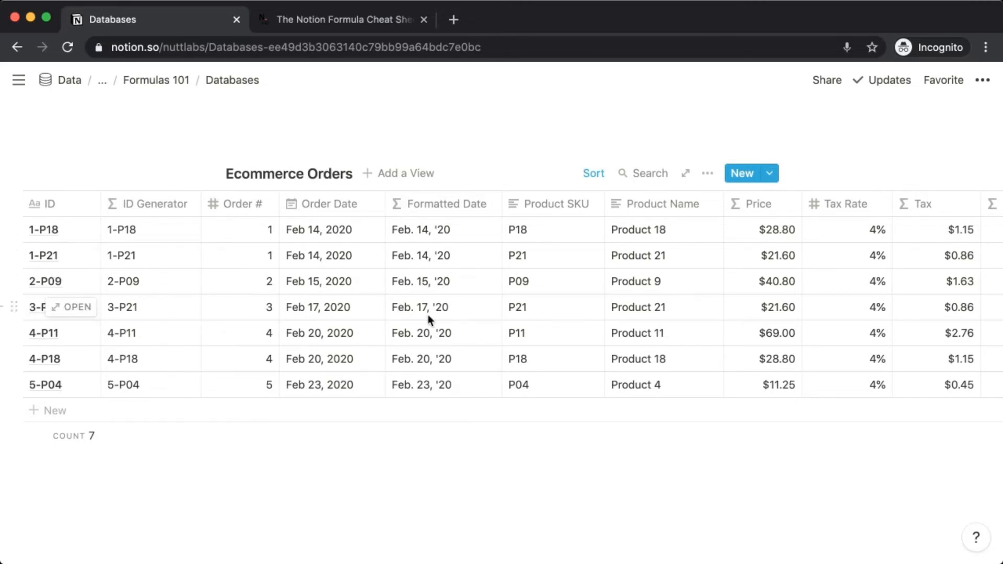
{"action": "left_click", "coordinate": [426, 228]}
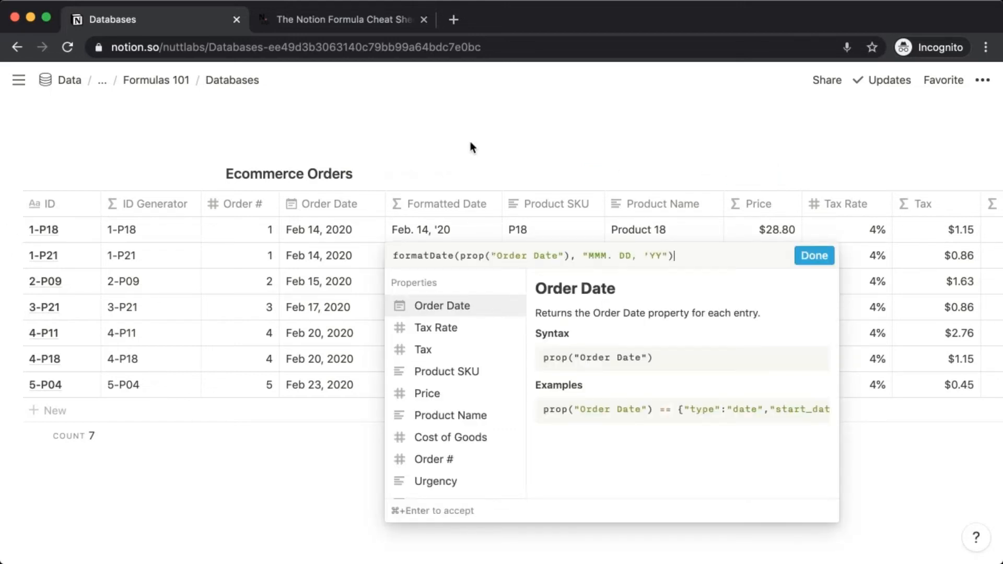
{"action": "key", "text": "Escape"}
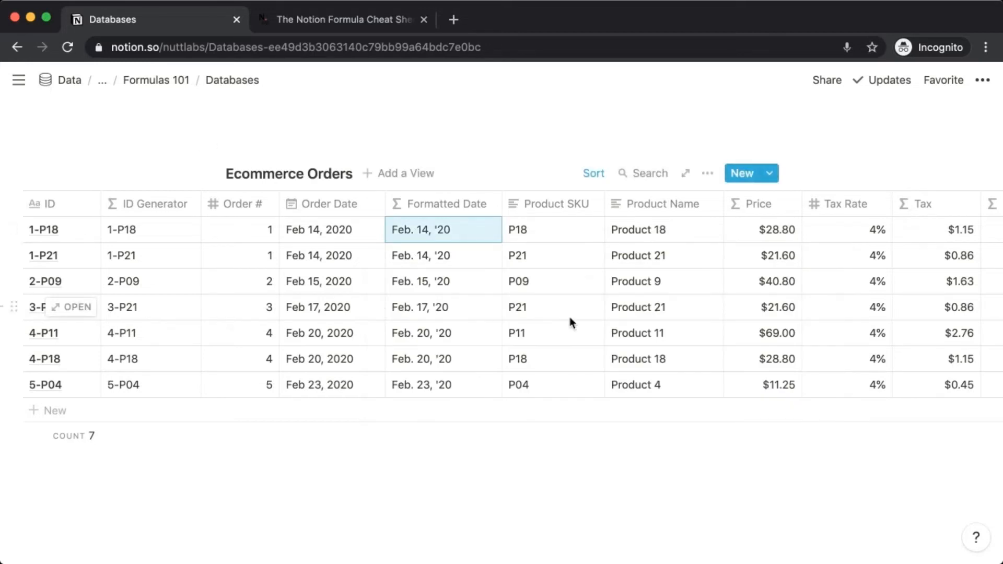
Replace the Tax column's formula with multiply( prop( "Price" ), prop( "Tax Rate" ) ) and save it
{"action": "scroll", "coordinate": [571, 320], "scroll_direction": "right", "scroll_amount": 8}
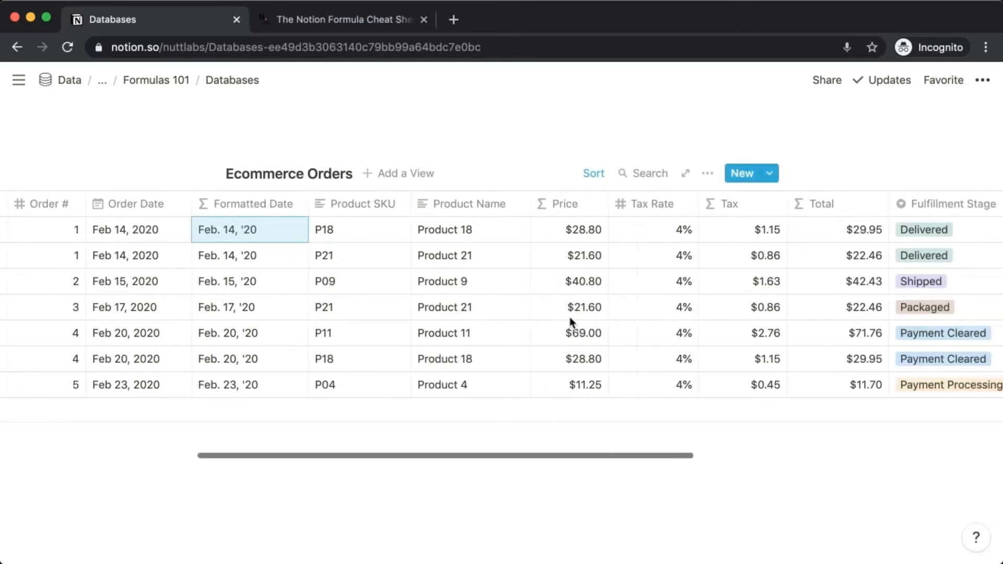
{"action": "scroll", "coordinate": [569, 317], "scroll_direction": "right", "scroll_amount": 3}
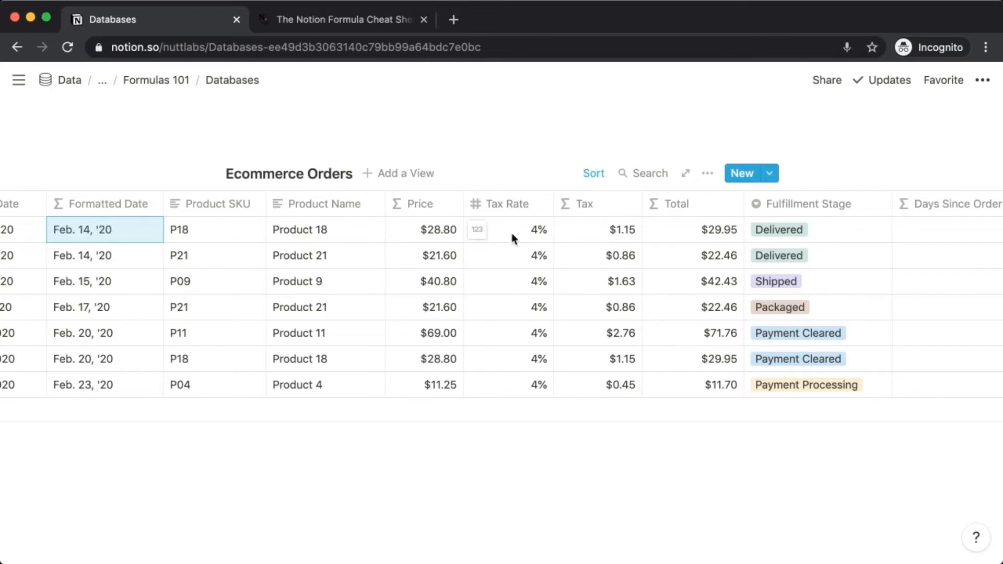
{"action": "left_click", "coordinate": [599, 236]}
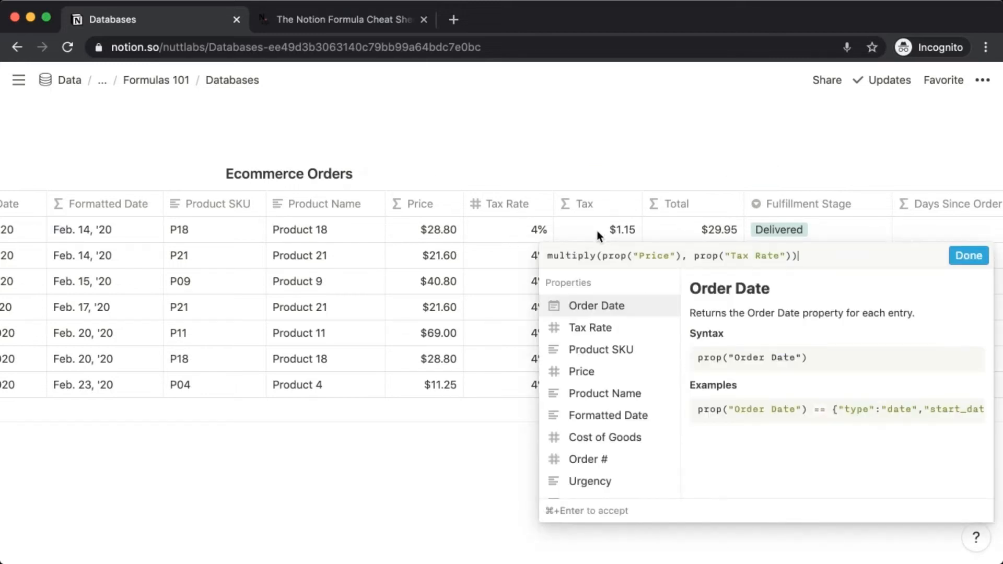
{"action": "key", "text": "super+a"}
{"action": "key", "text": "BackSpace"}
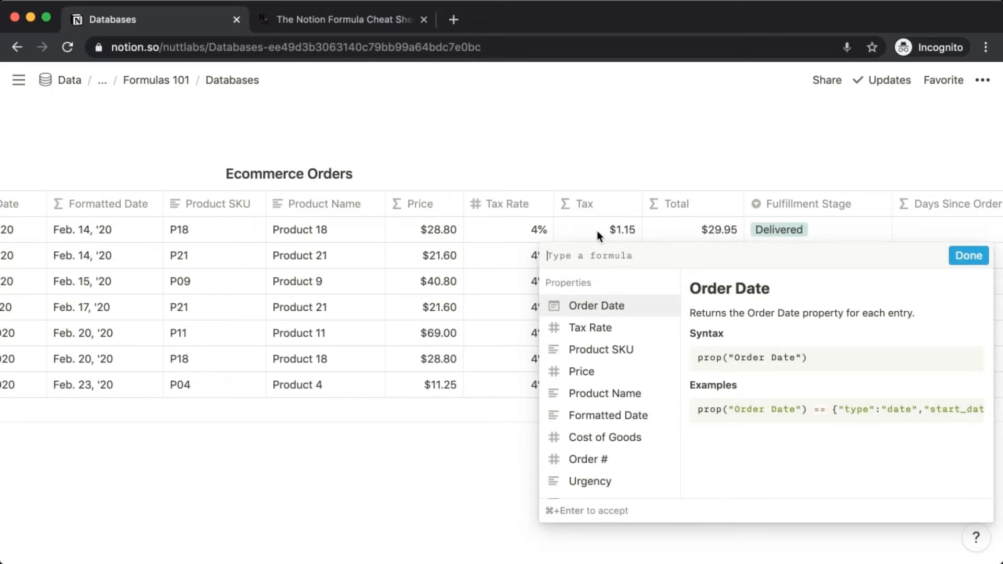
{"action": "type", "text": "multiply"}
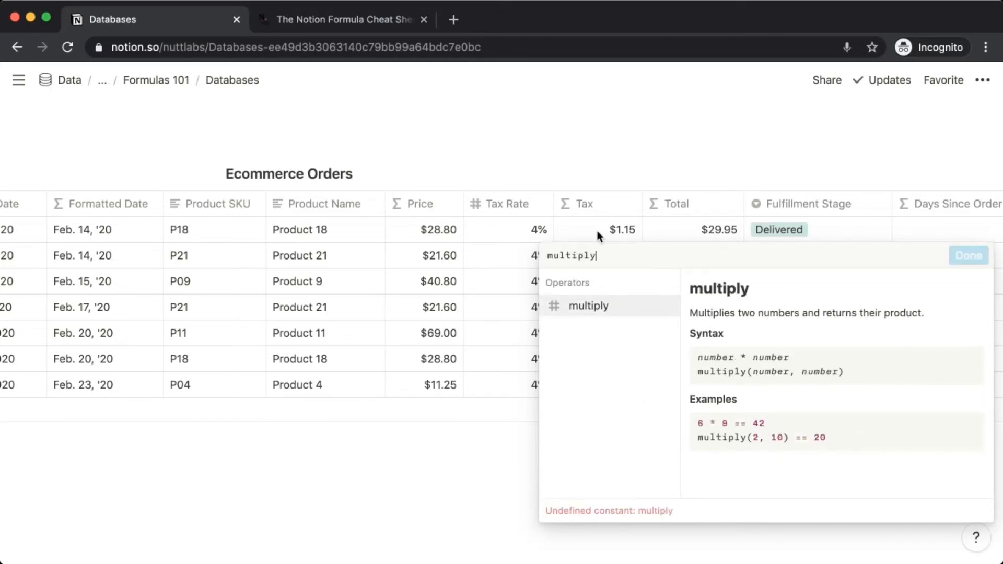
{"action": "type", "text": "("}
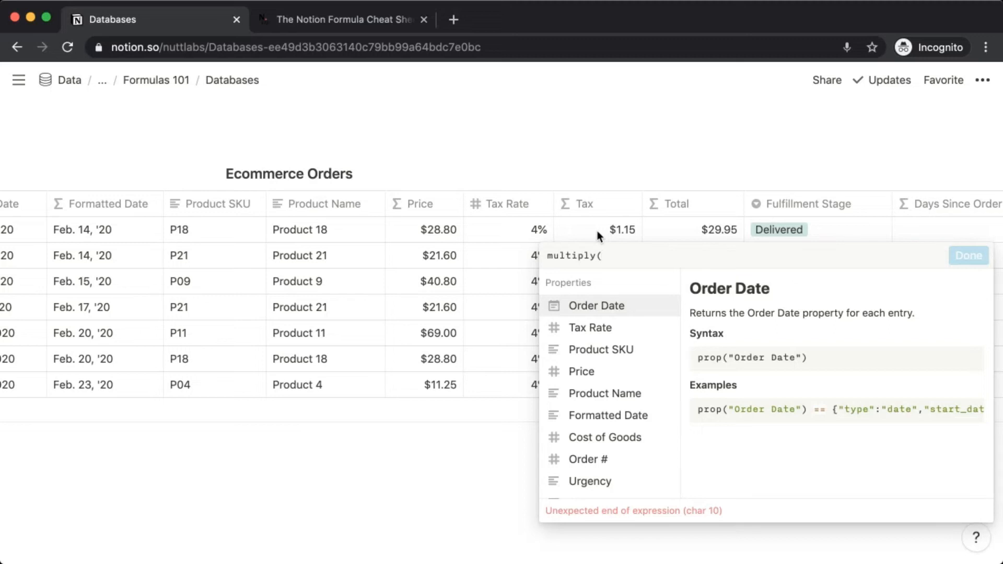
{"action": "type", "text": "prop( \"Price\" "}
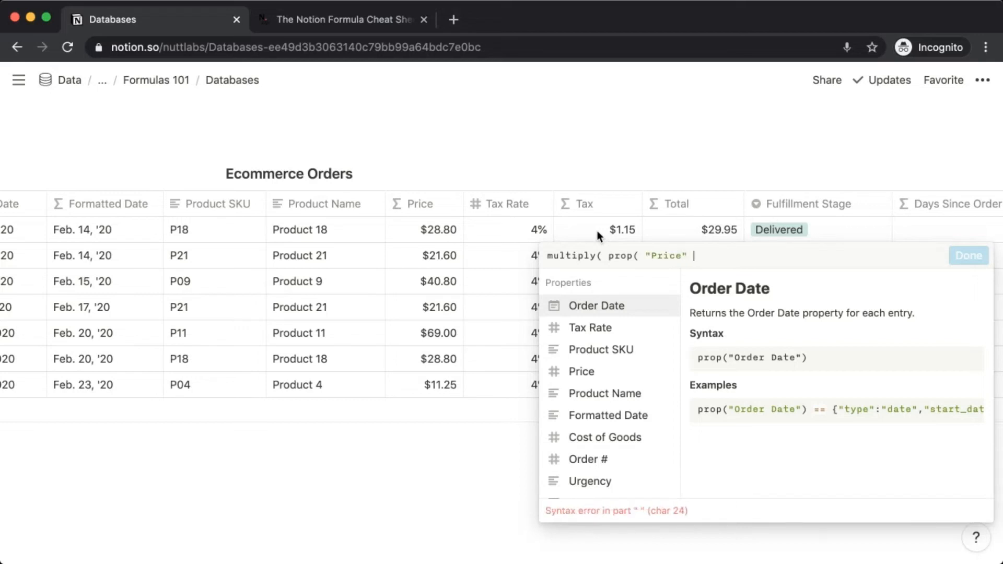
{"action": "type", "text": "), prop( "}
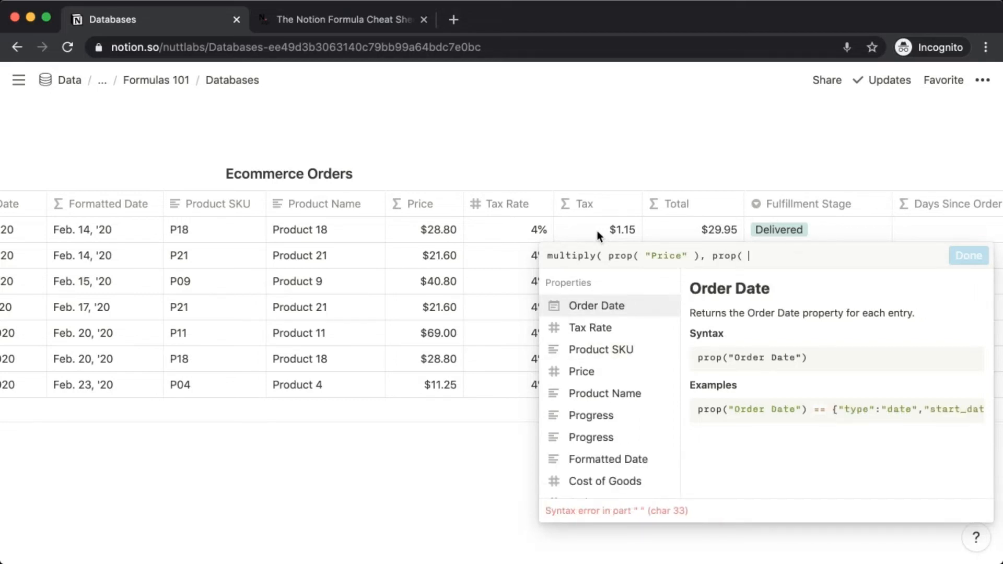
{"action": "type", "text": "\"Tax Rate"}
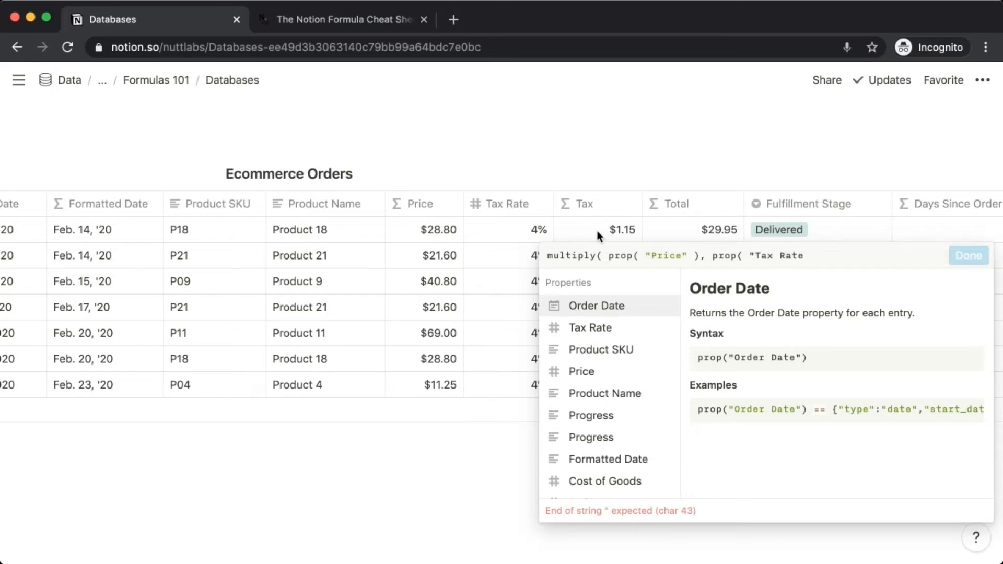
{"action": "type", "text": "\" ) )"}
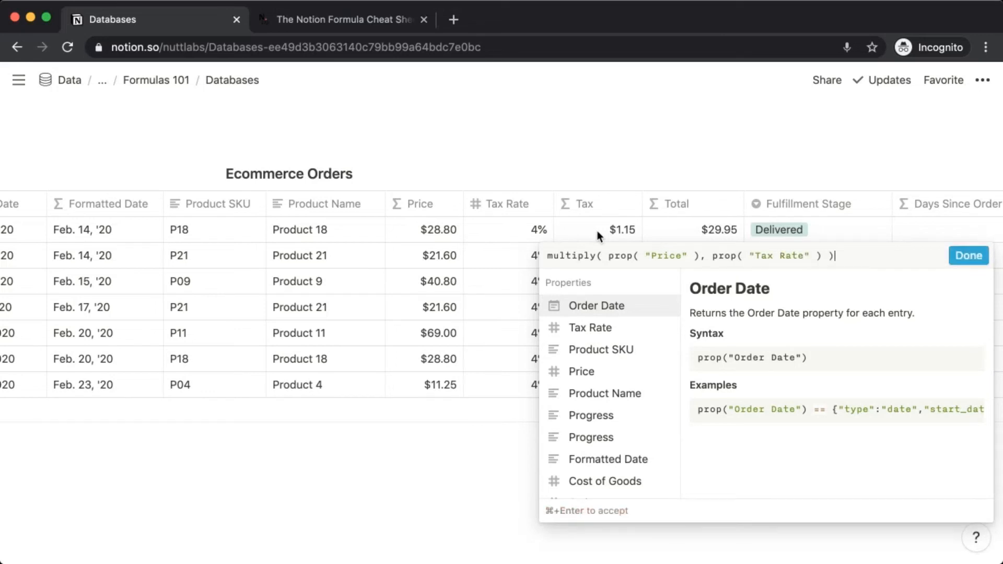
{"action": "key", "text": "super+Return"}
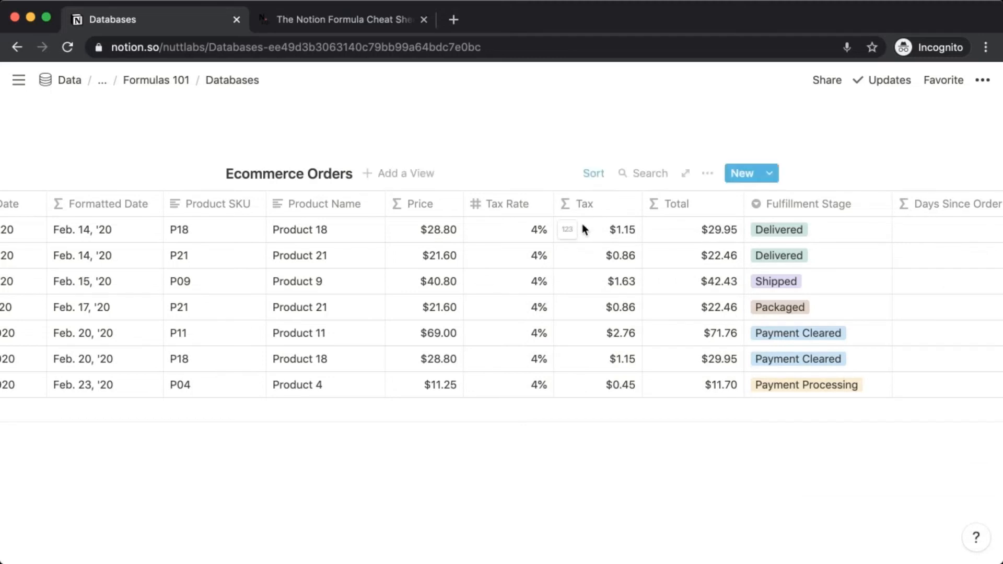
In the Ecommerce Orders Tax formula, replace the prop("Tax Rate") argument with the quoted text ".04"
{"action": "left_click", "coordinate": [619, 231]}
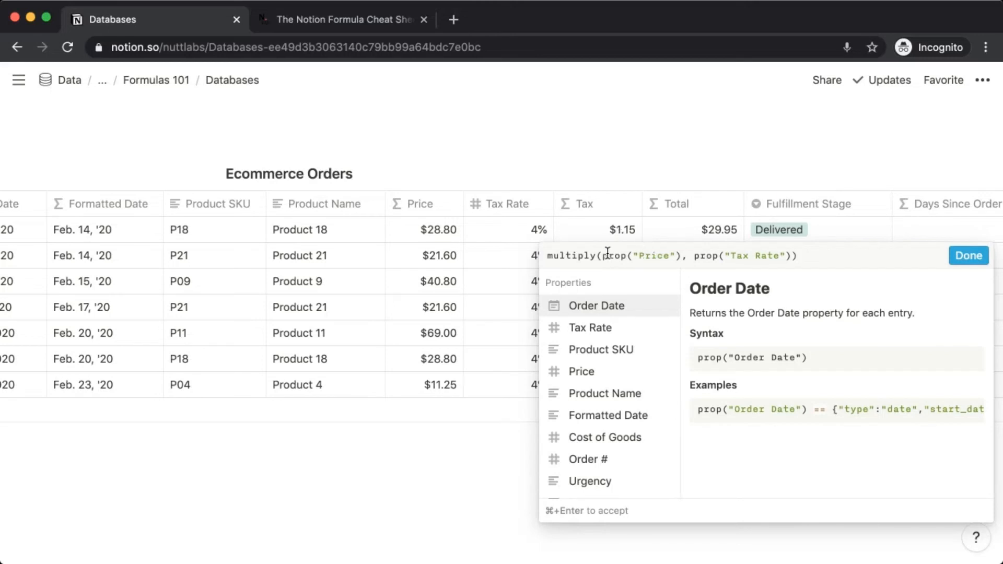
{"action": "left_click_drag", "start_coordinate": [792, 256], "coordinate": [694, 257]}
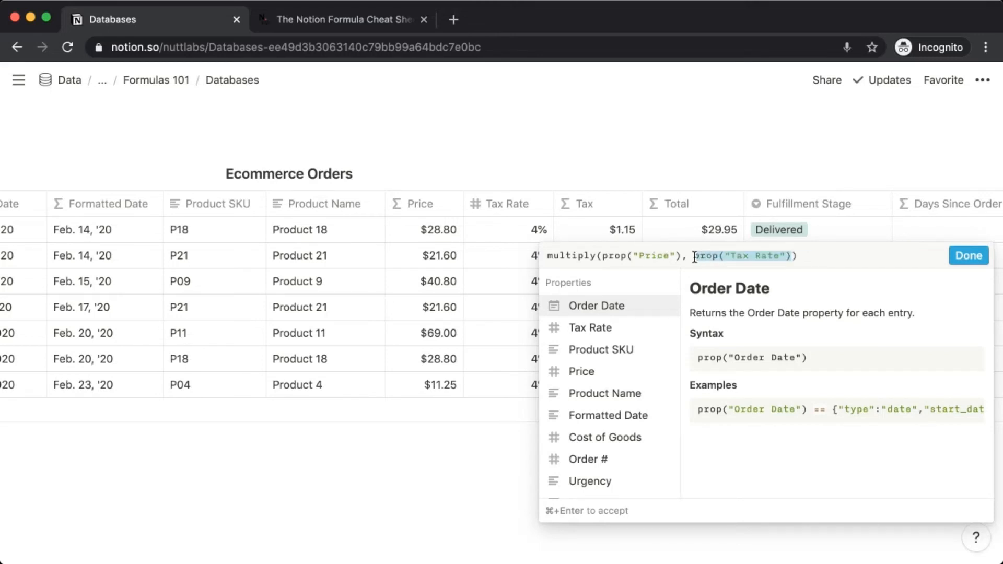
{"action": "type", "text": "\".04"}
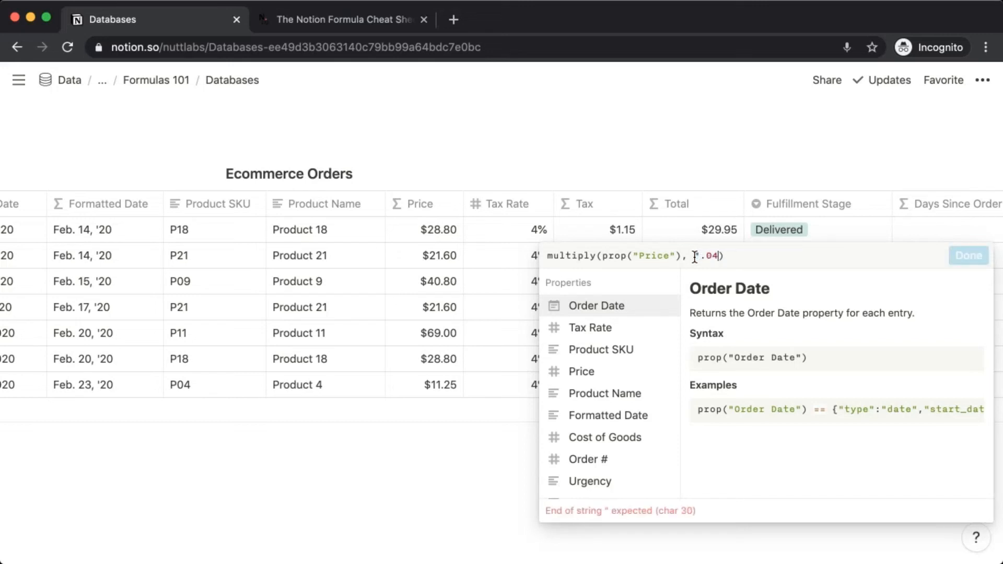
{"action": "type", "text": "\""}
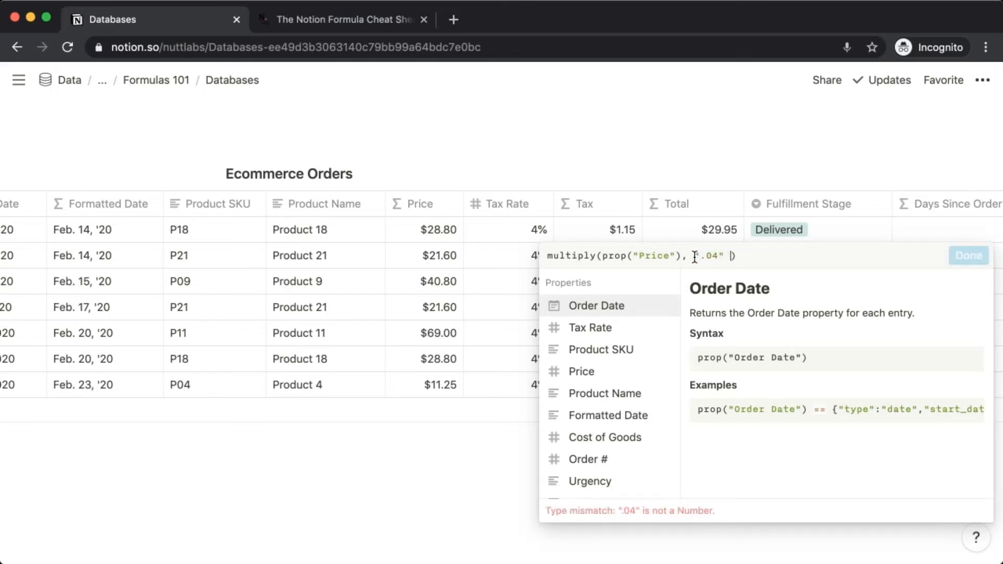
{"action": "key", "text": "Return"}
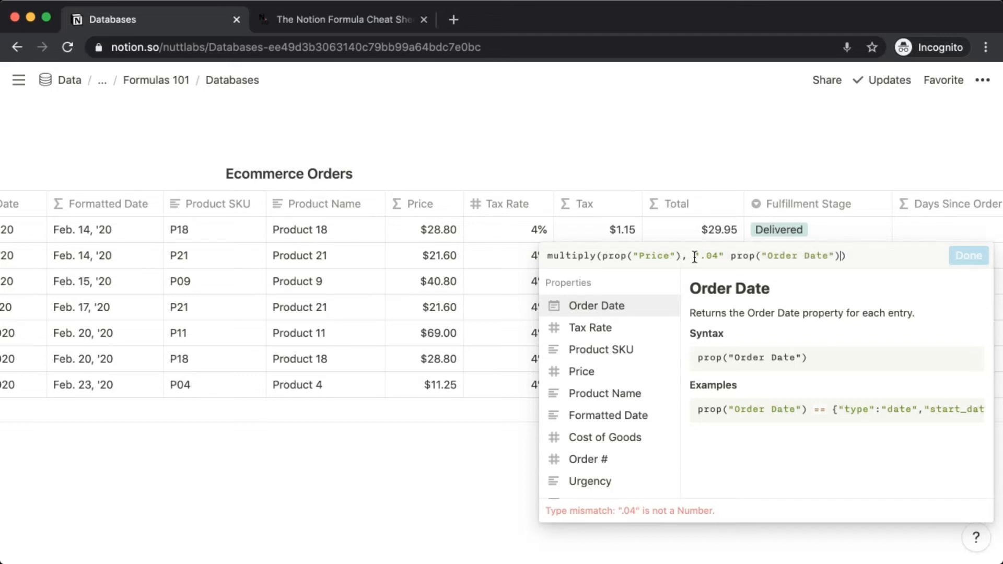
{"action": "key", "text": "BackSpace"}
{"action": "key", "text": "BackSpace"}
{"action": "key", "text": "BackSpace"}
{"action": "key", "text": "BackSpace"}
{"action": "key", "text": "BackSpace"}
{"action": "key", "text": "BackSpace"}
{"action": "key", "text": "BackSpace"}
{"action": "key", "text": "BackSpace"}
{"action": "key", "text": "BackSpace"}
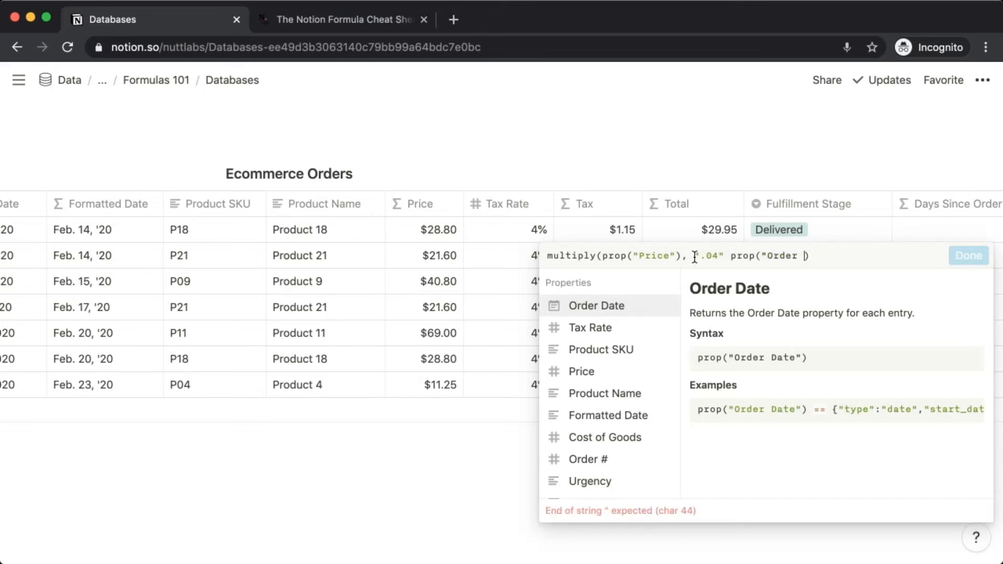
{"action": "key", "text": "BackSpace"}
{"action": "key", "text": "BackSpace"}
{"action": "key", "text": "BackSpace"}
{"action": "key", "text": "BackSpace"}
{"action": "key", "text": "BackSpace"}
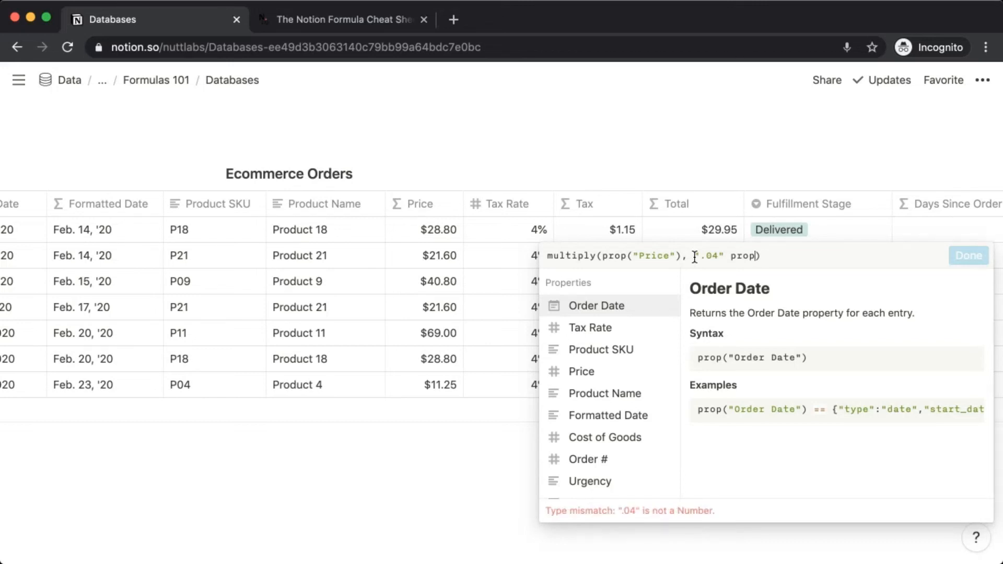
{"action": "key", "text": "BackSpace"}
{"action": "key", "text": "BackSpace"}
{"action": "key", "text": "BackSpace"}
{"action": "key", "text": "BackSpace"}
{"action": "key", "text": "BackSpace"}
Remove the quotation marks around .04 so the Tax formula reads multiply(prop("Price"), .04 ), and save it
{"action": "key", "text": "Left"}
{"action": "key", "text": "BackSpace"}
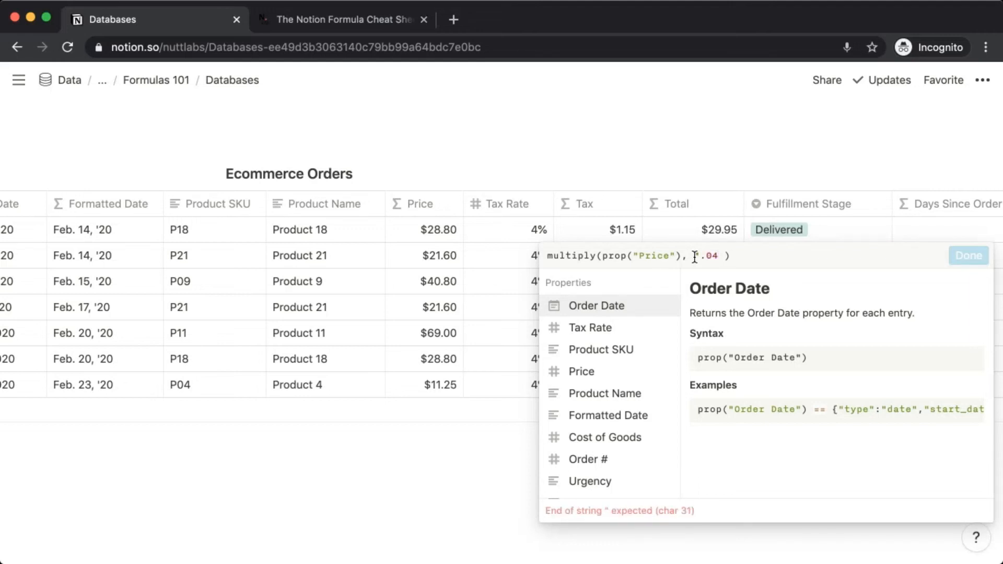
{"action": "key", "text": "Left"}
{"action": "key", "text": "BackSpace"}
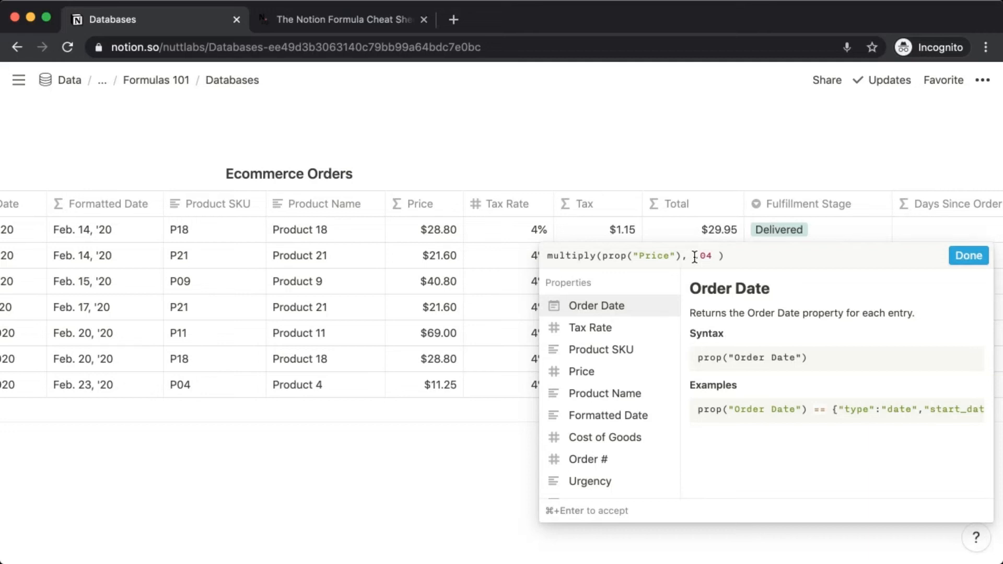
{"action": "key", "text": "Right"}
{"action": "key", "text": "Right"}
{"action": "key", "text": "Right"}
{"action": "key", "text": "Right"}
{"action": "key", "text": "super+Return"}
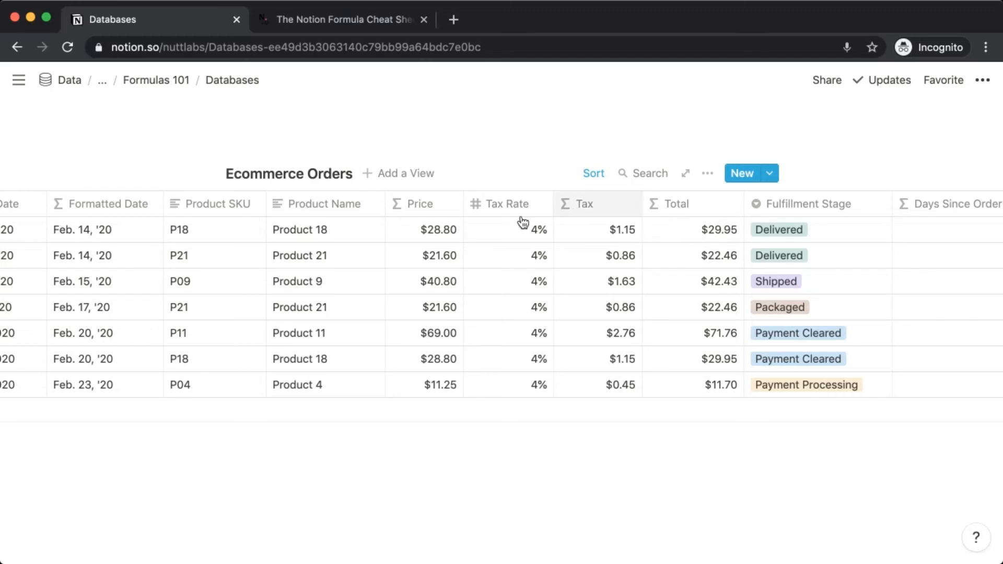
Replace the Total column's formula with prop( "Price ") + prop( "Tax" )
{"action": "left_click", "coordinate": [697, 228]}
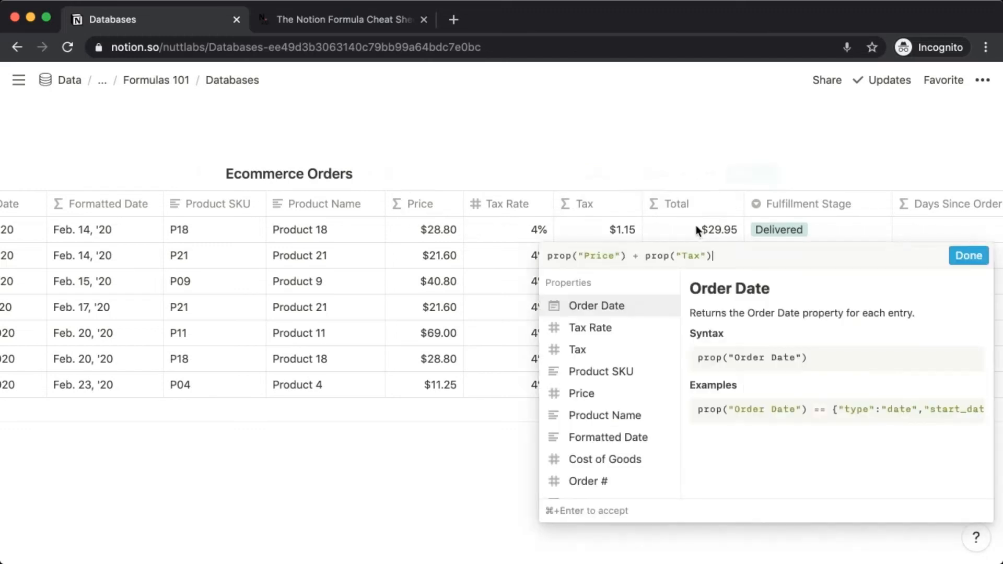
{"action": "key", "text": "super+a"}
{"action": "key", "text": "BackSpace"}
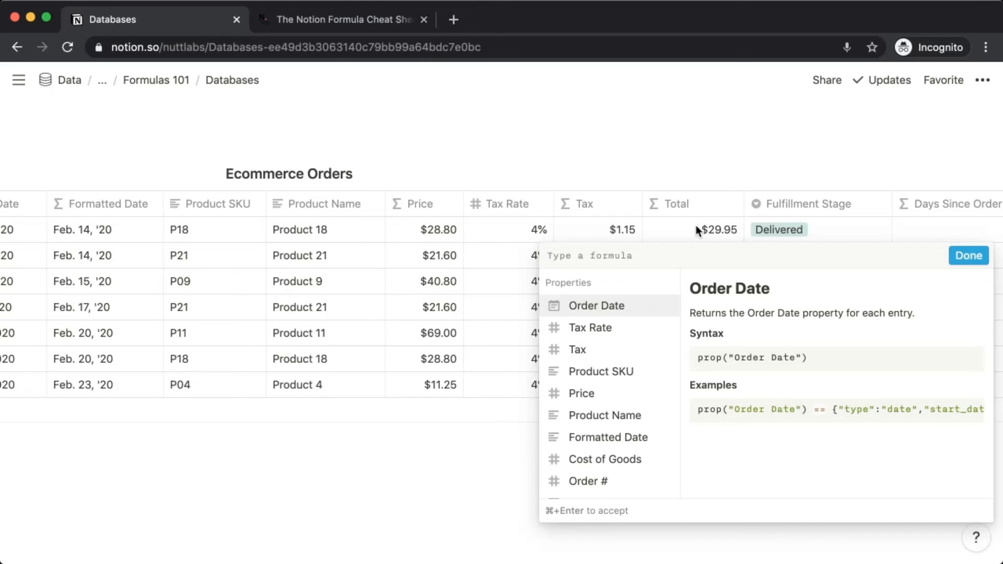
{"action": "type", "text": "p"}
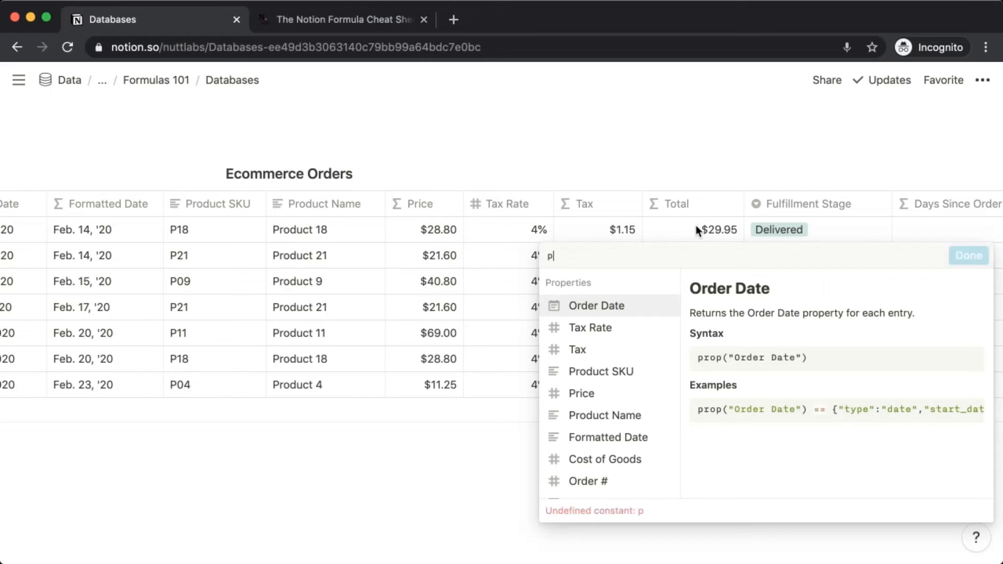
{"action": "type", "text": "rop( \"Price \")"}
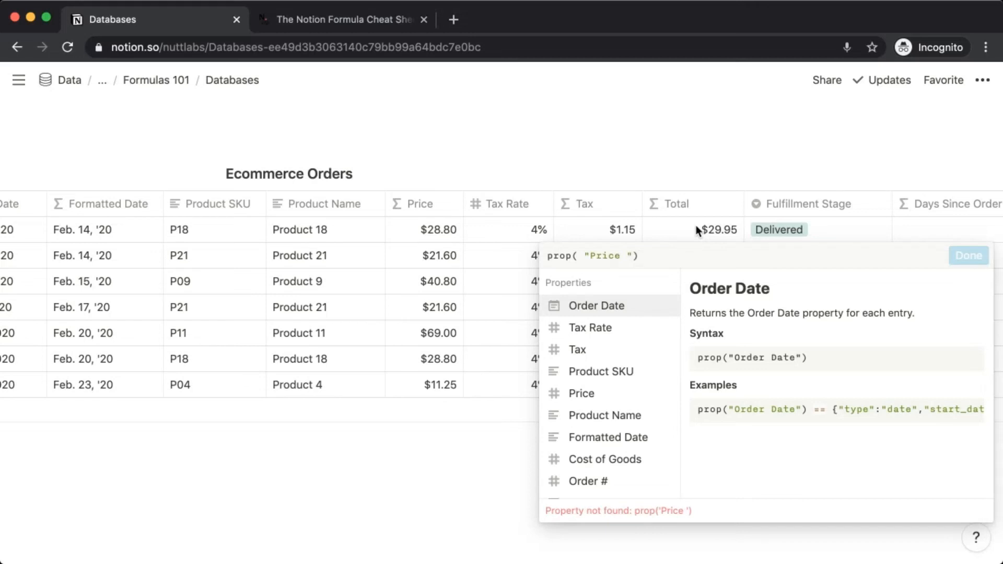
{"action": "type", "text": " + "}
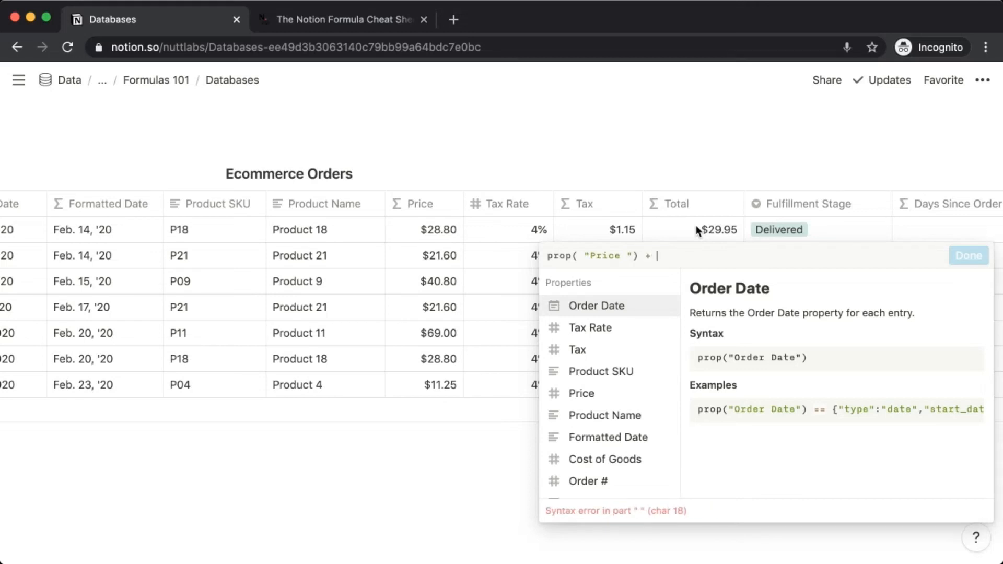
{"action": "type", "text": "prop( \""}
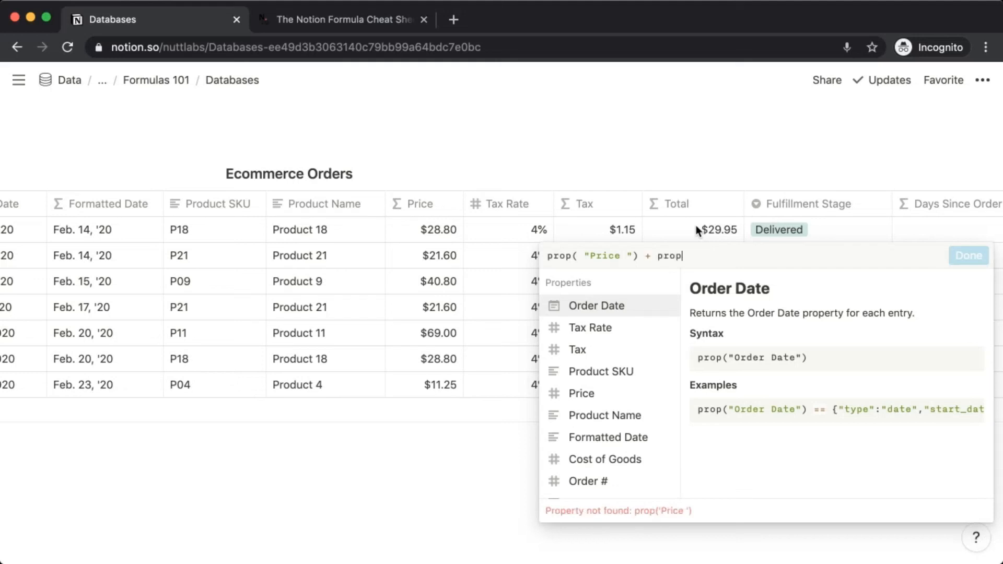
{"action": "type", "text": "x\" )"}
Delete the stray space after Price inside the quotes of the Total formula and save it
{"action": "key", "text": "Left"}
{"action": "key", "text": "Left"}
{"action": "key", "text": "Left"}
{"action": "key", "text": "Left"}
{"action": "key", "text": "Left"}
{"action": "key", "text": "Left"}
{"action": "key", "text": "Left"}
{"action": "key", "text": "Left"}
{"action": "key", "text": "Left"}
{"action": "key", "text": "Left"}
{"action": "key", "text": "Left"}
{"action": "key", "text": "Left"}
{"action": "key", "text": "BackSpace"}
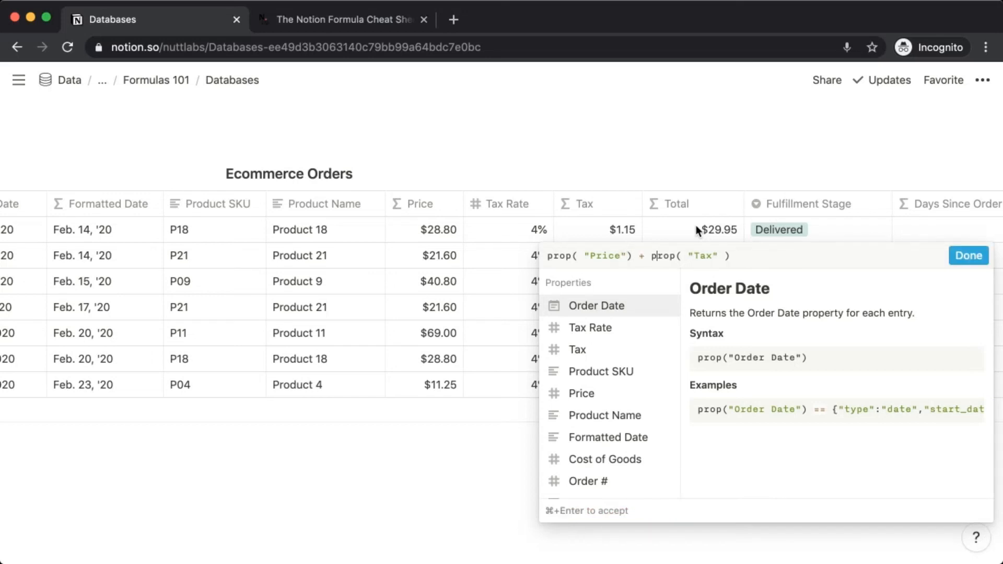
{"action": "key", "text": "Right"}
{"action": "key", "text": "Right"}
{"action": "key", "text": "Right"}
{"action": "key", "text": "Right"}
{"action": "key", "text": "Right"}
{"action": "key", "text": "Right"}
{"action": "key", "text": "Right"}
{"action": "key", "text": "Right"}
{"action": "key", "text": "Right"}
{"action": "left_click", "coordinate": [698, 230]}
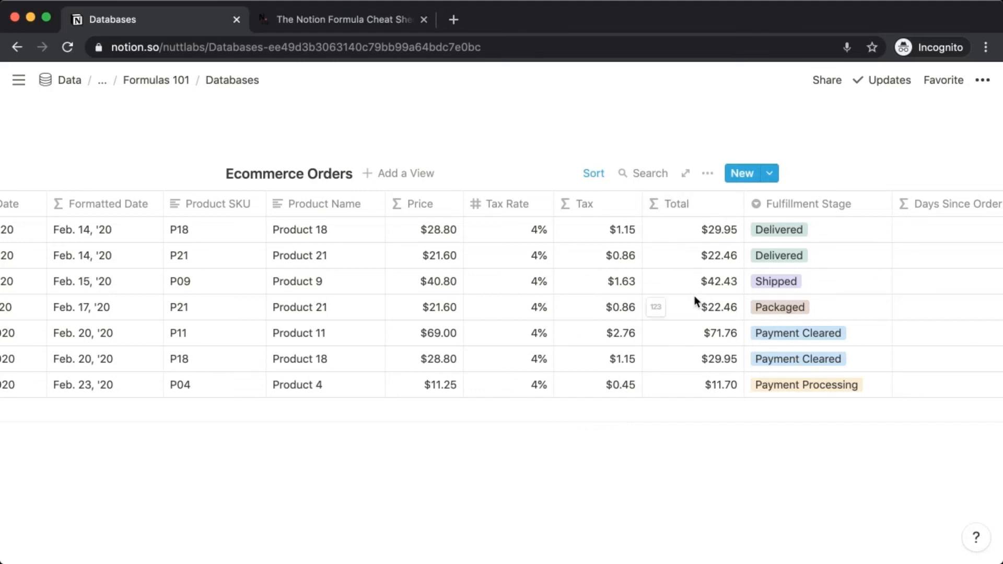
Replace the Days Since Order column's formula with dateBetween( now(), prop( "Order Date" ), "days" ) and save it
{"action": "scroll", "coordinate": [695, 296], "scroll_direction": "right", "scroll_amount": 5}
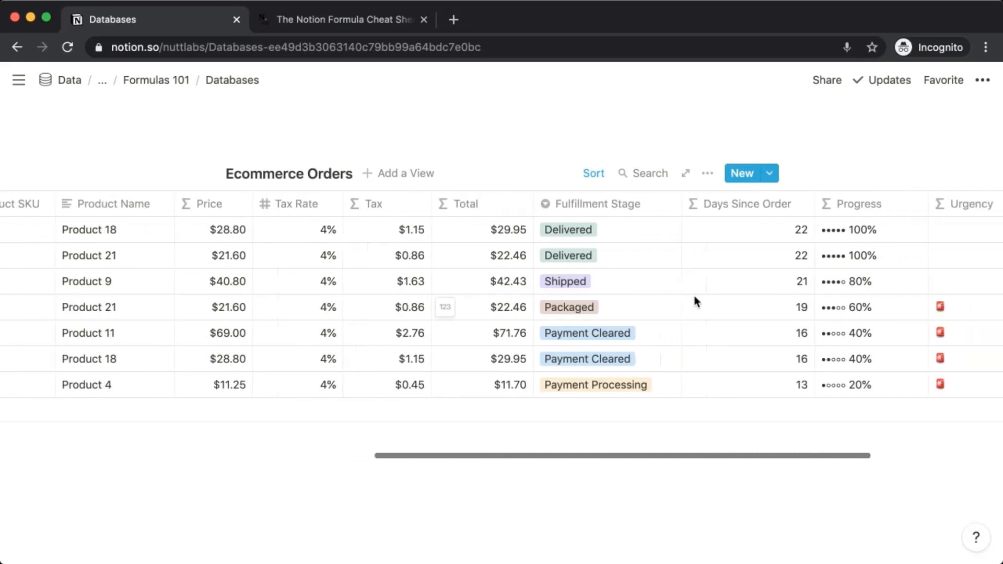
{"action": "scroll", "coordinate": [695, 302], "scroll_direction": "right", "scroll_amount": 3}
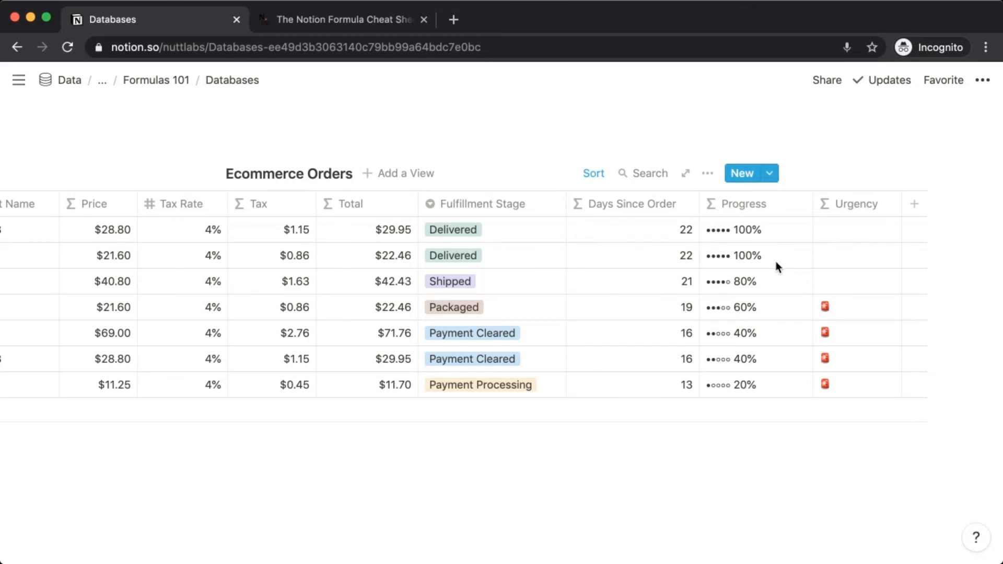
{"action": "left_click", "coordinate": [635, 226]}
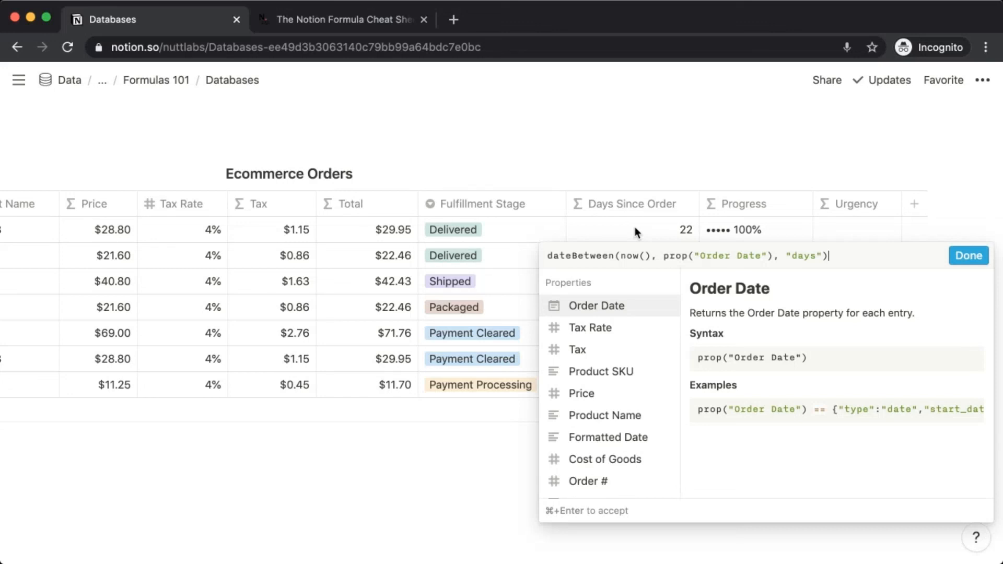
{"action": "key", "text": "super+a"}
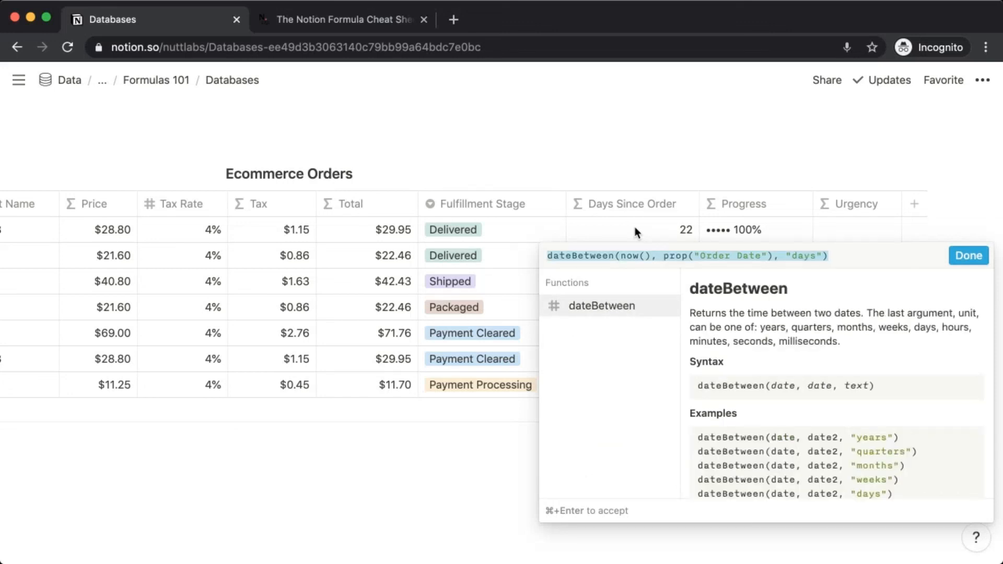
{"action": "key", "text": "BackSpace"}
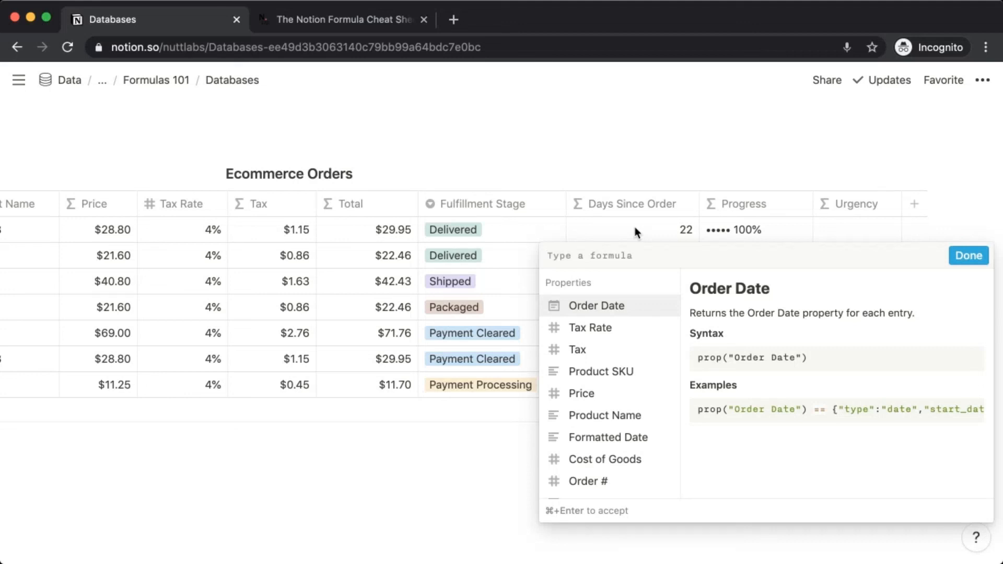
{"action": "type", "text": "dateB"}
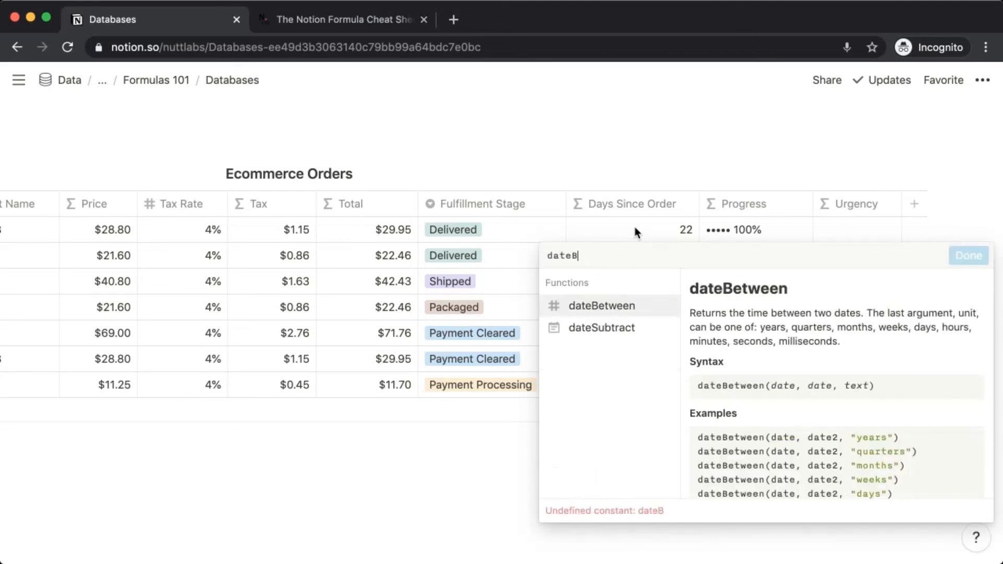
{"action": "type", "text": "etween("}
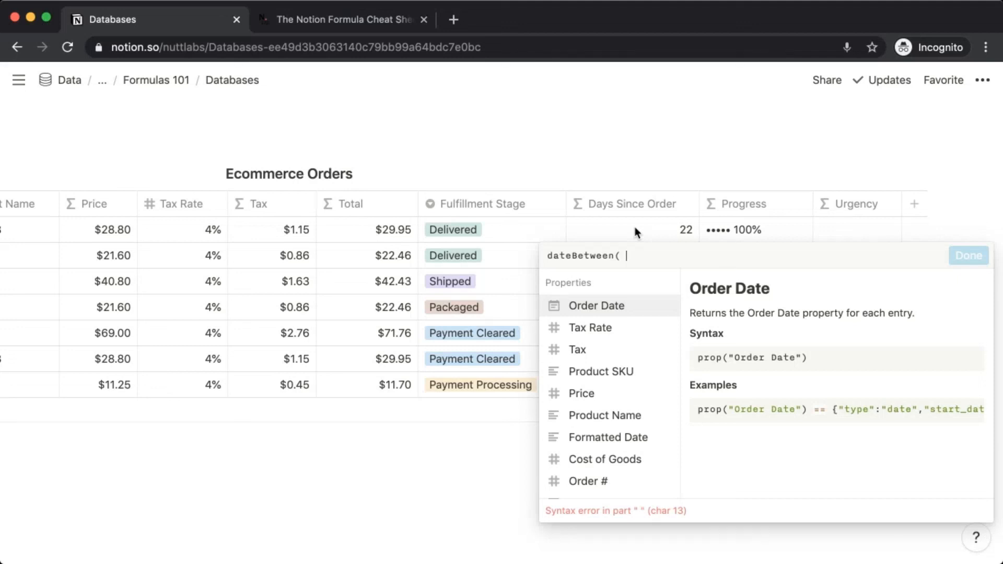
{"action": "type", "text": "now()"}
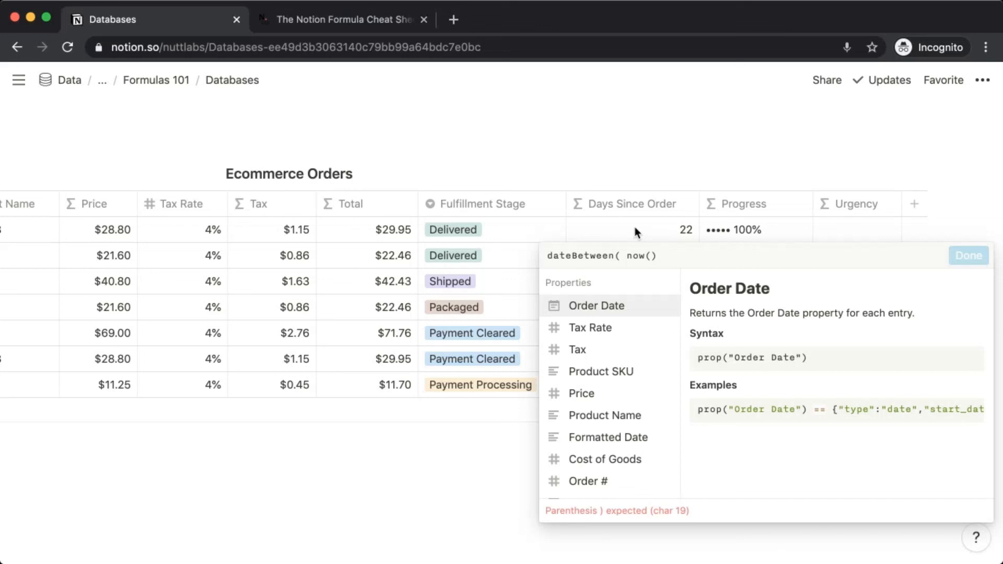
{"action": "type", "text": ","}
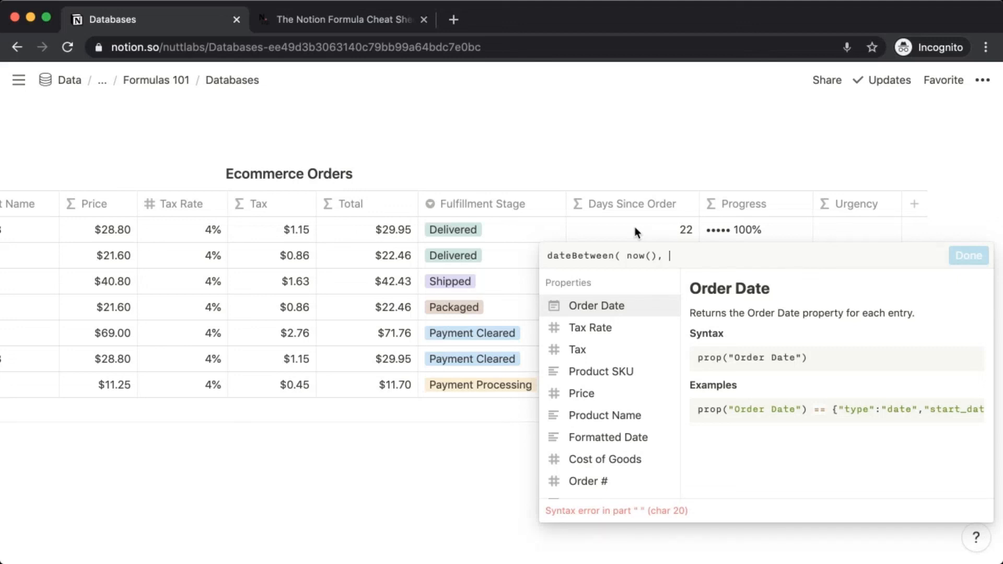
{"action": "type", "text": "prop( \"Ord"}
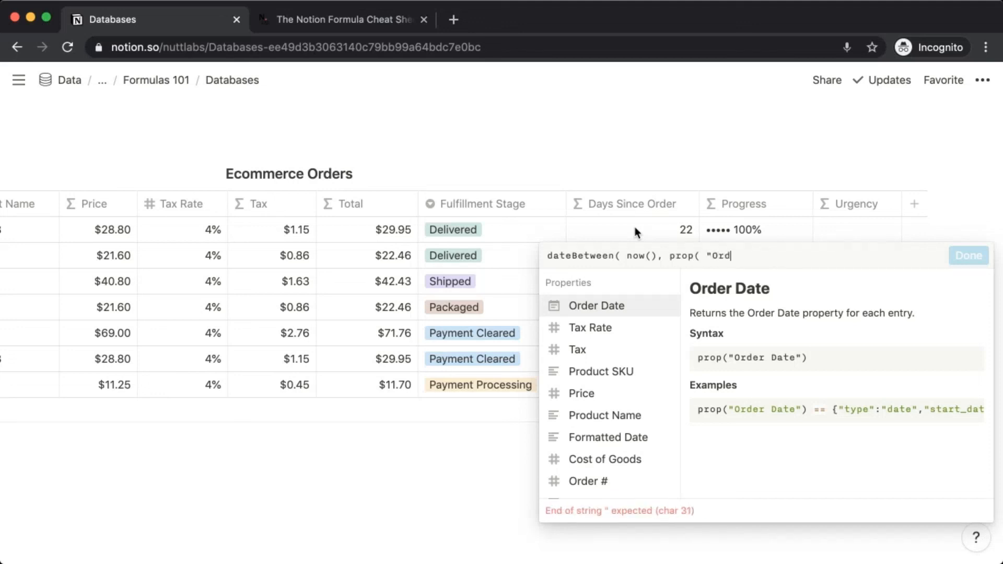
{"action": "type", "text": "er Date\" ),"}
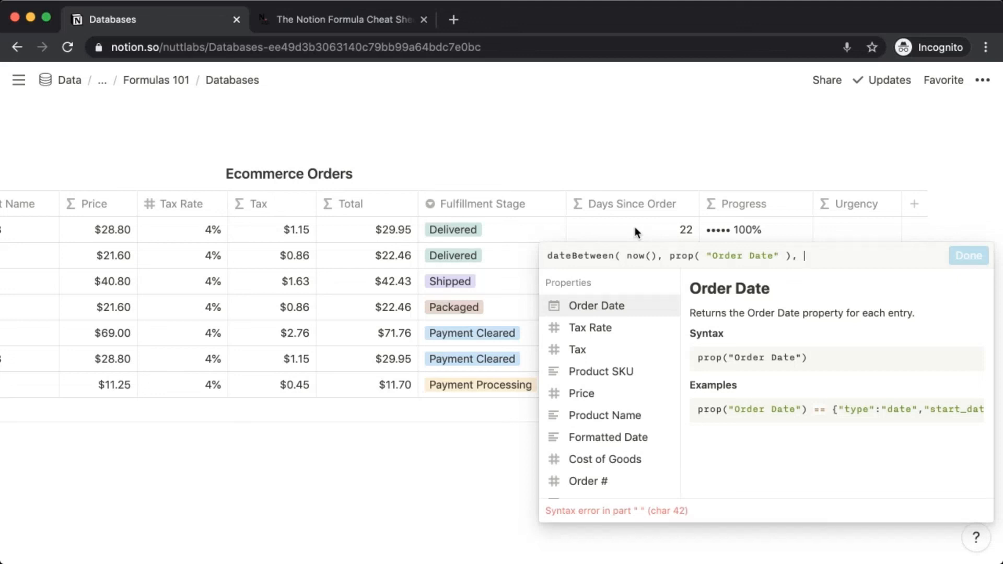
{"action": "type", "text": "\"day"}
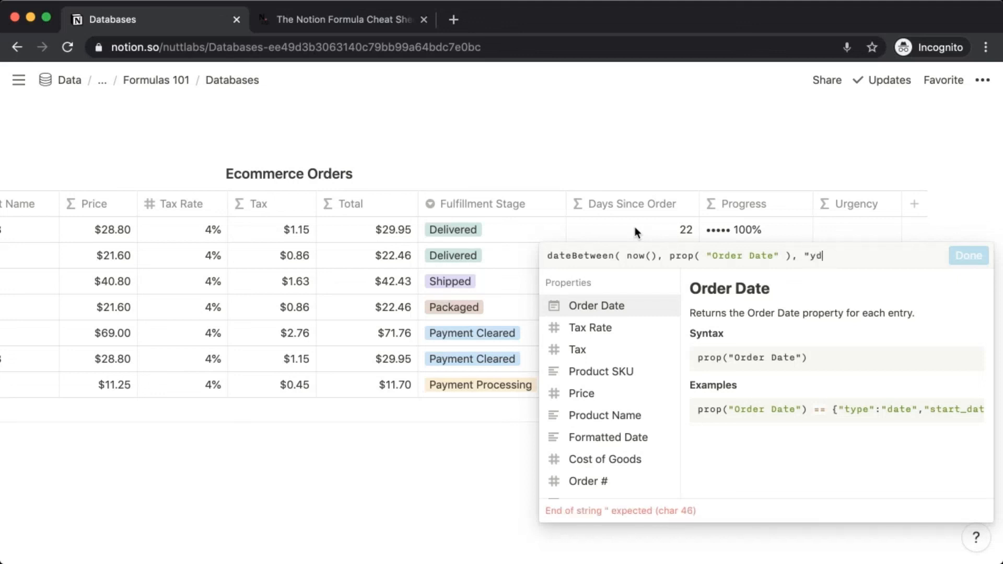
{"action": "type", "text": "s\" )"}
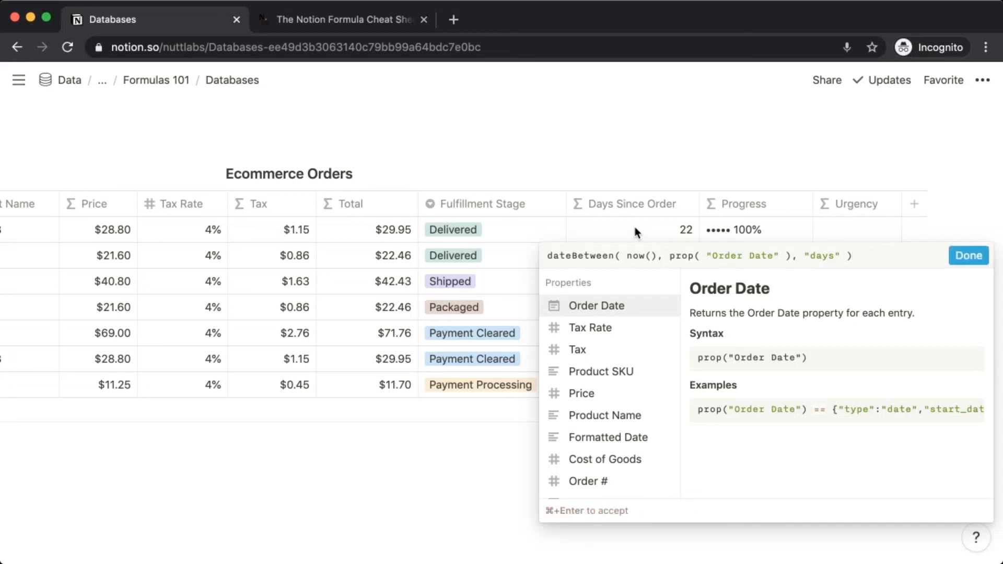
{"action": "key", "text": "super+Return"}
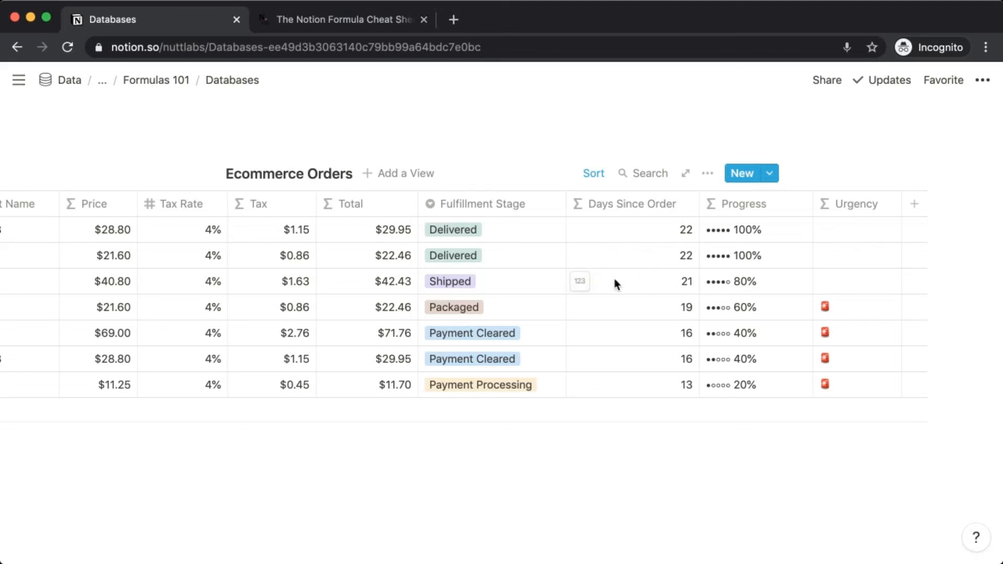
Look back over the Ecommerce Orders and Los Angeles Lakers databases, and switch to the Notion formula cheat sheet page
{"action": "scroll", "coordinate": [615, 280], "scroll_direction": "left", "scroll_amount": 10}
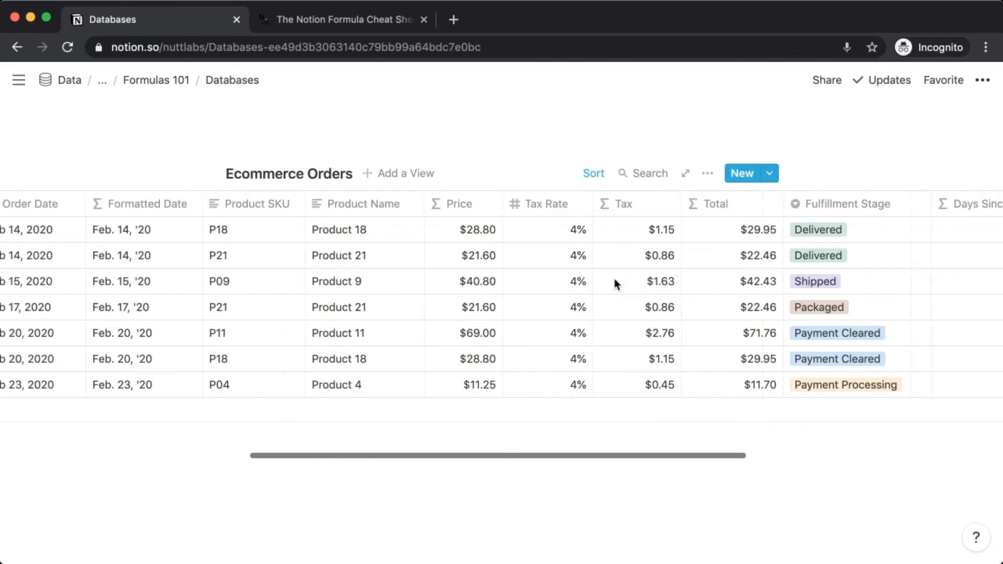
{"action": "scroll", "coordinate": [615, 280], "scroll_direction": "left", "scroll_amount": 10}
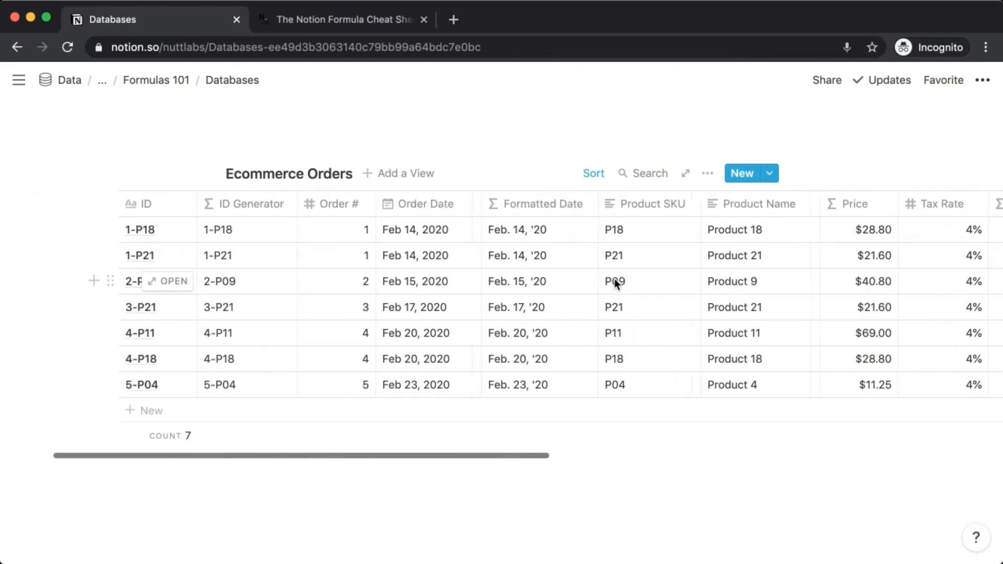
{"action": "scroll", "coordinate": [615, 283], "scroll_direction": "left", "scroll_amount": 1}
{"action": "scroll", "coordinate": [615, 283], "scroll_direction": "up", "scroll_amount": 10}
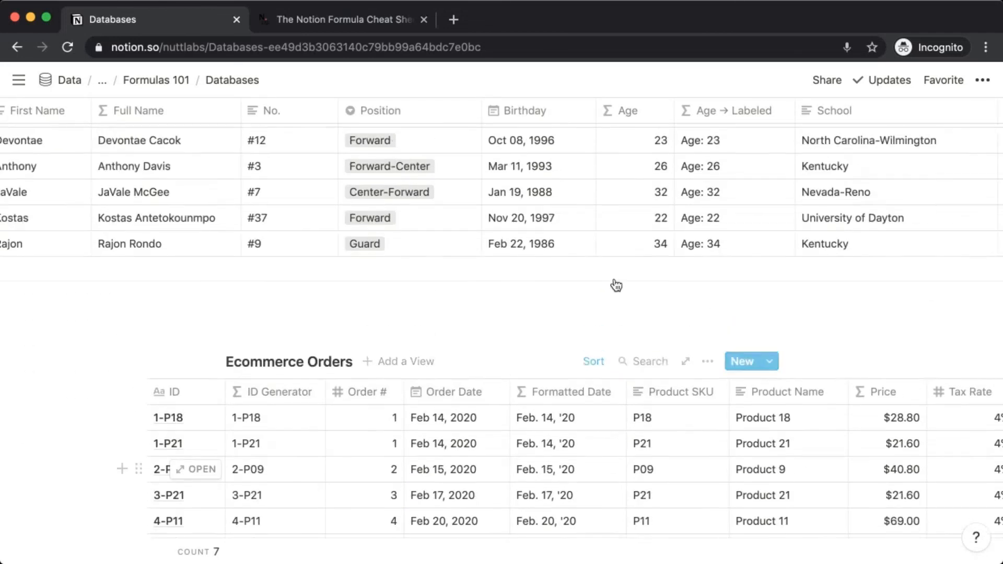
{"action": "scroll", "coordinate": [617, 285], "scroll_direction": "up", "scroll_amount": 6}
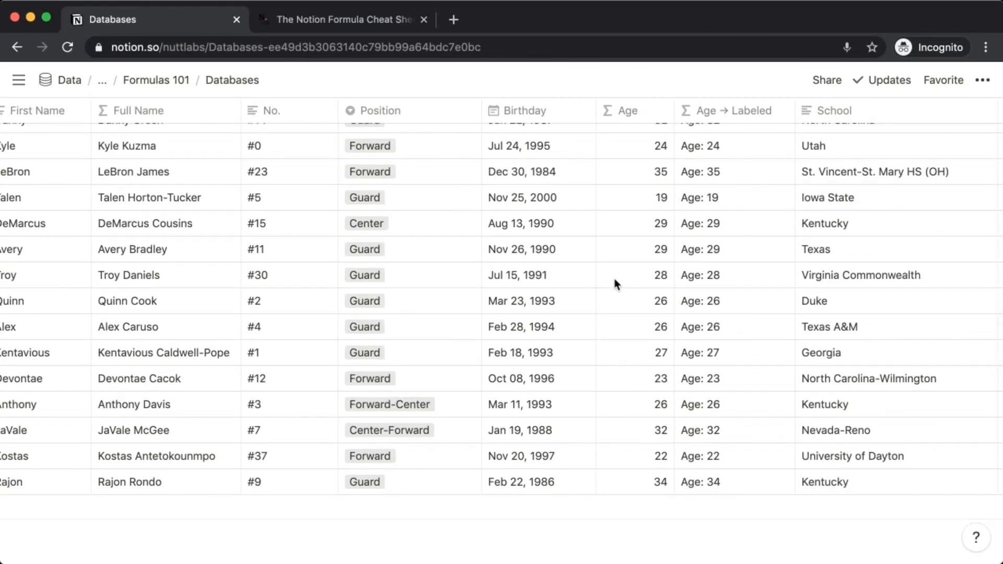
{"action": "scroll", "coordinate": [616, 285], "scroll_direction": "up", "scroll_amount": 3}
{"action": "scroll", "coordinate": [617, 283], "scroll_direction": "up", "scroll_amount": 3}
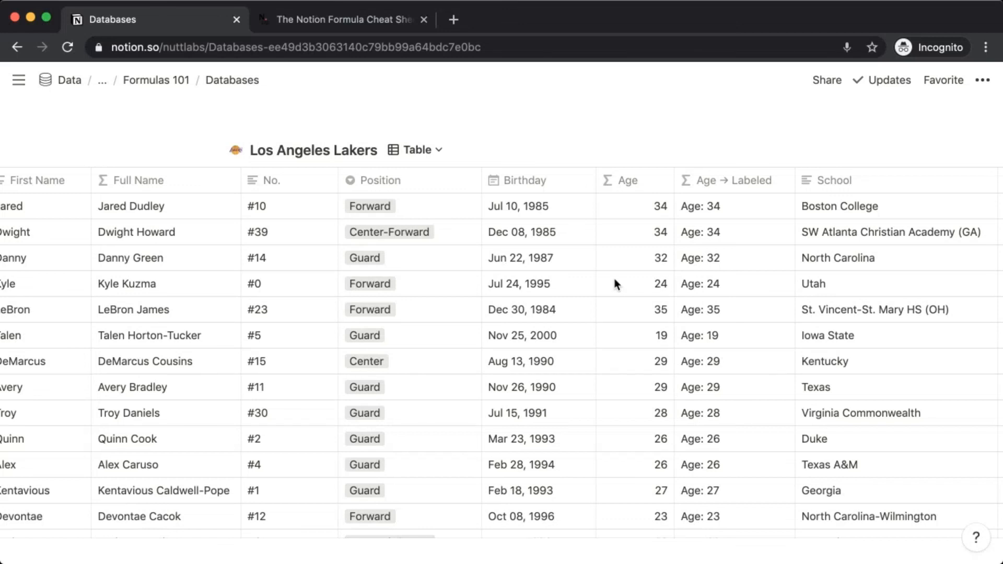
{"action": "left_click", "coordinate": [346, 19]}
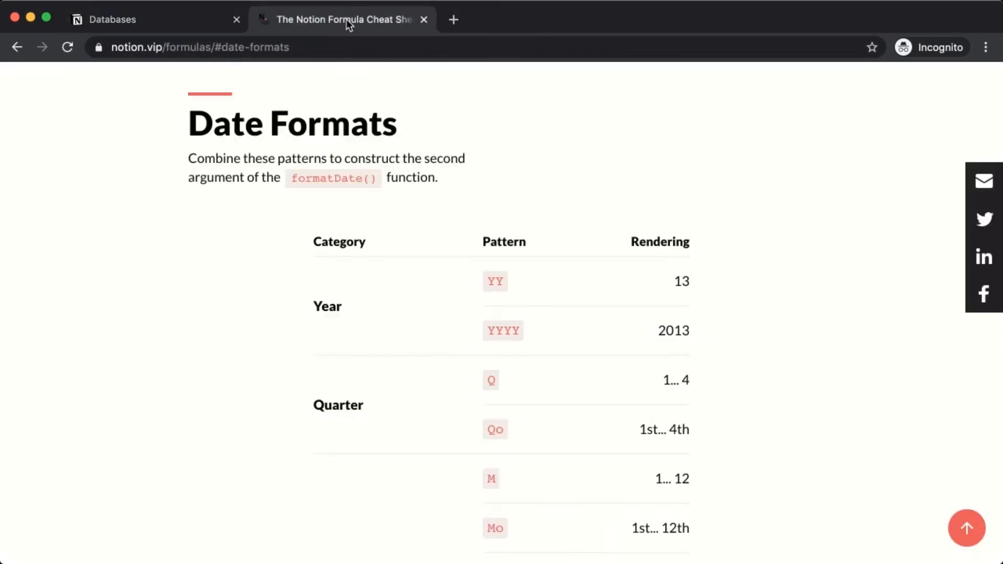